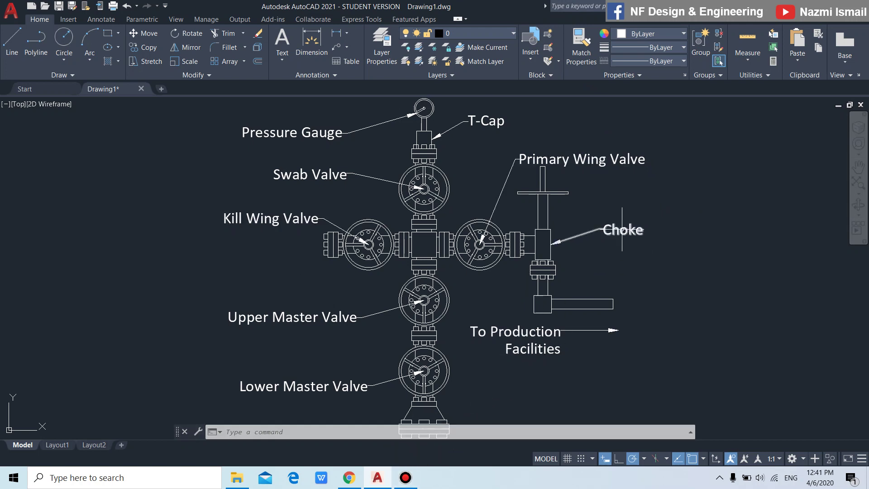
# Step: Open a new blank drawing, Drawing3, beside the finished Drawing1
pyautogui.click(162, 89)
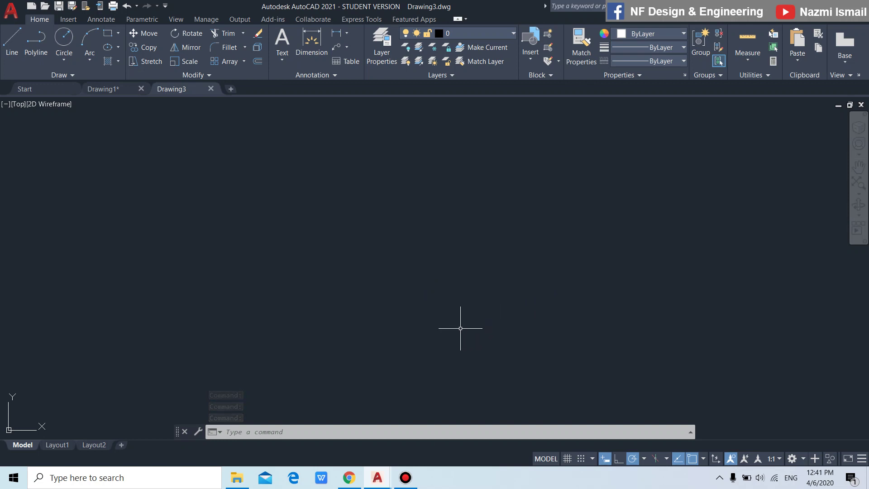
# Step: Draw a 100 by 10 base rectangle
pyautogui.write('re')
pyautogui.press('Return')
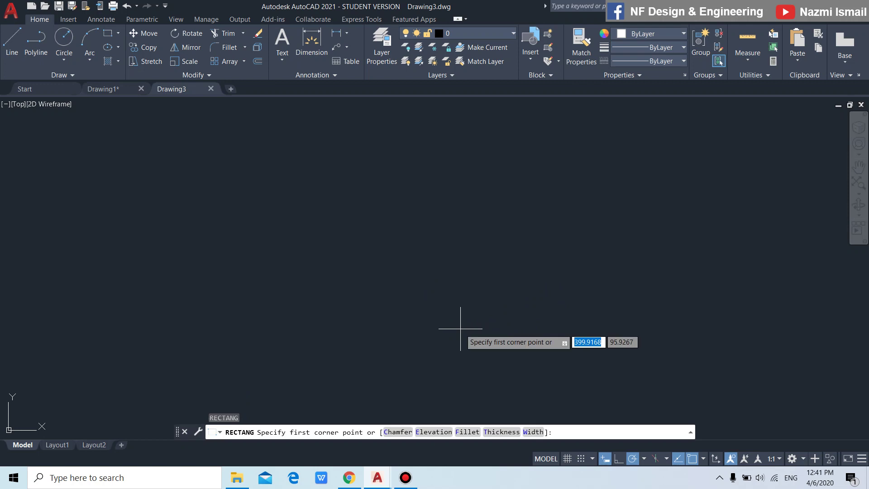
pyautogui.click(338, 383)
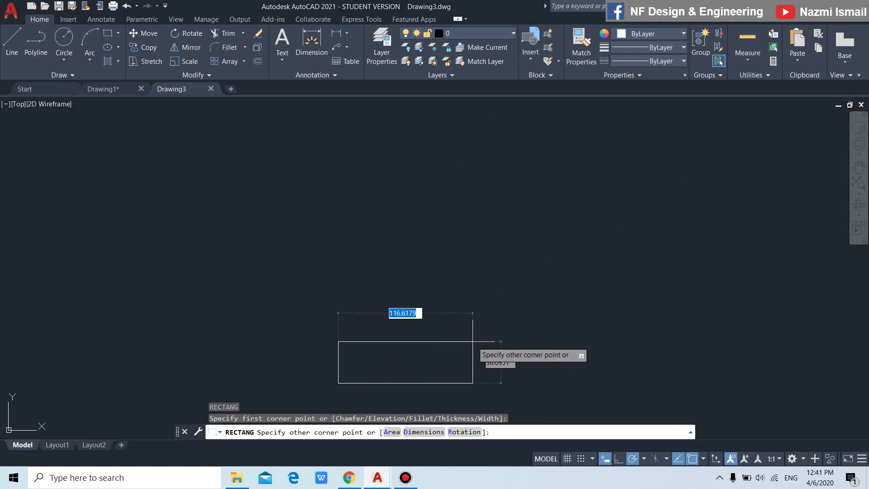
pyautogui.write('100')
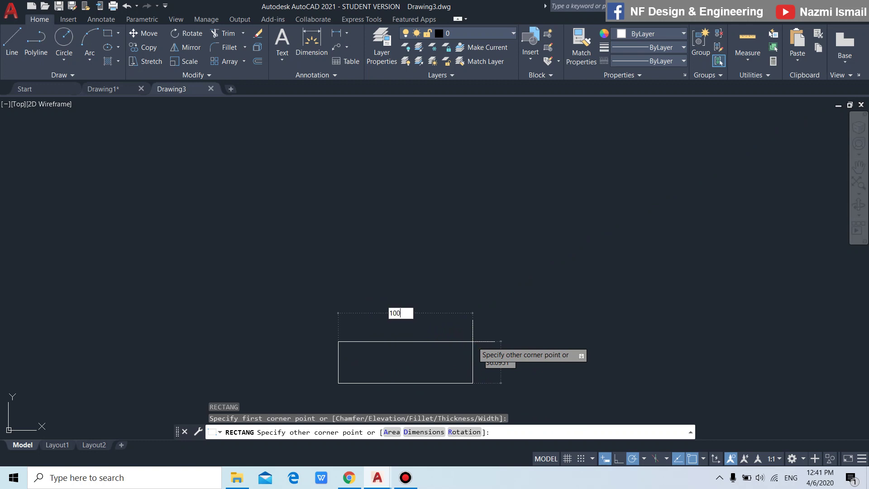
pyautogui.press('Tab')
pyautogui.write('10')
pyautogui.press('Return')
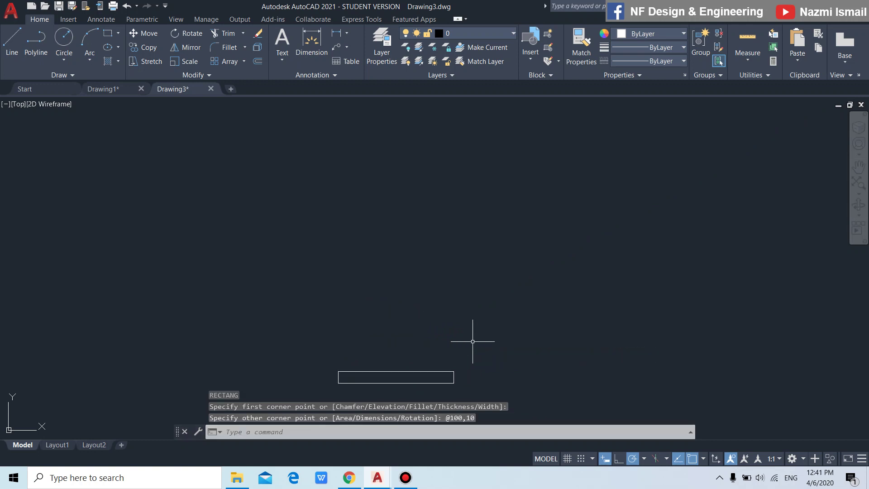
# Step: Draw a 20 by 8 rectangle above and to the right of the base
pyautogui.scroll(2, 407, 376)
pyautogui.scroll(2, 410, 374)
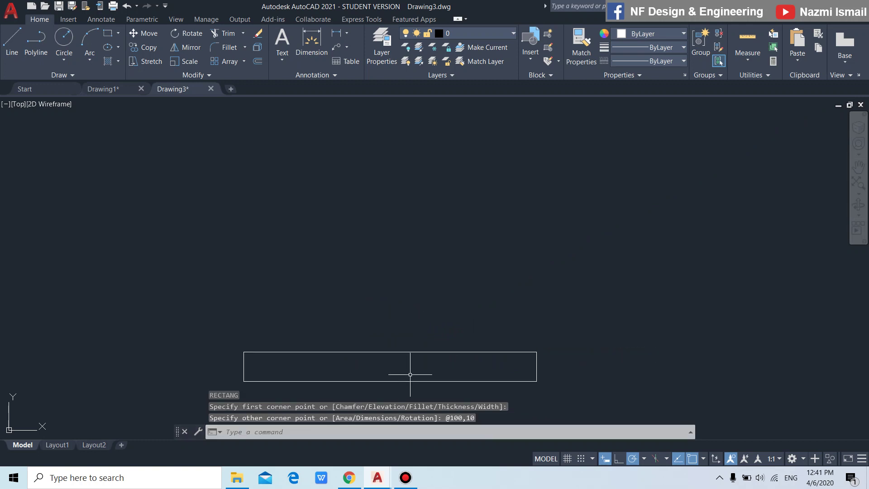
pyautogui.moveTo(415, 365); pyautogui.dragTo(428, 353, button='middle')
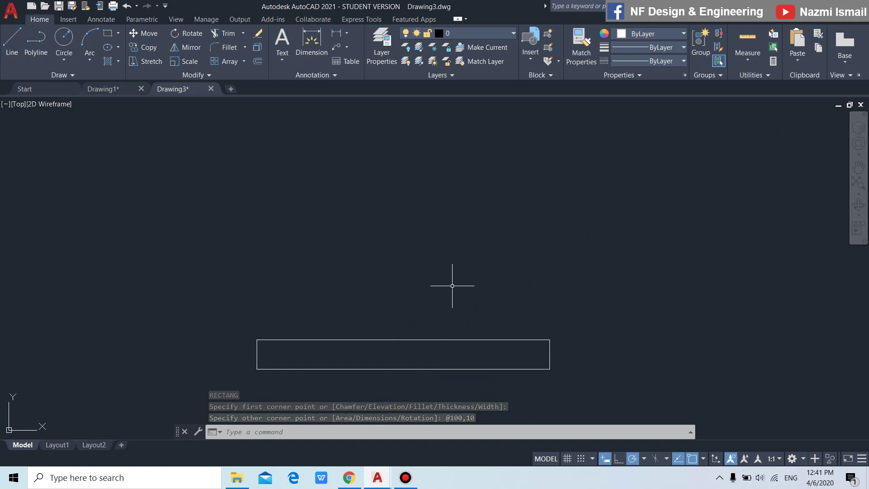
pyautogui.write('rec')
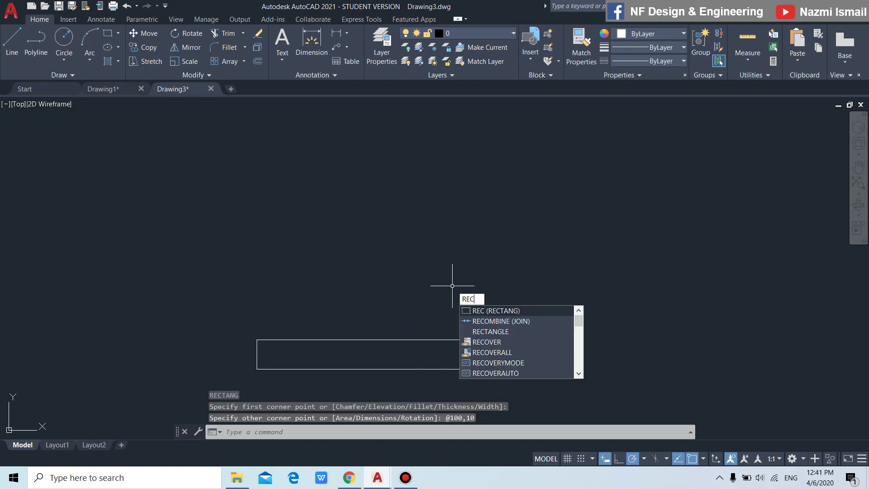
pyautogui.press('Return')
pyautogui.click(472, 283)
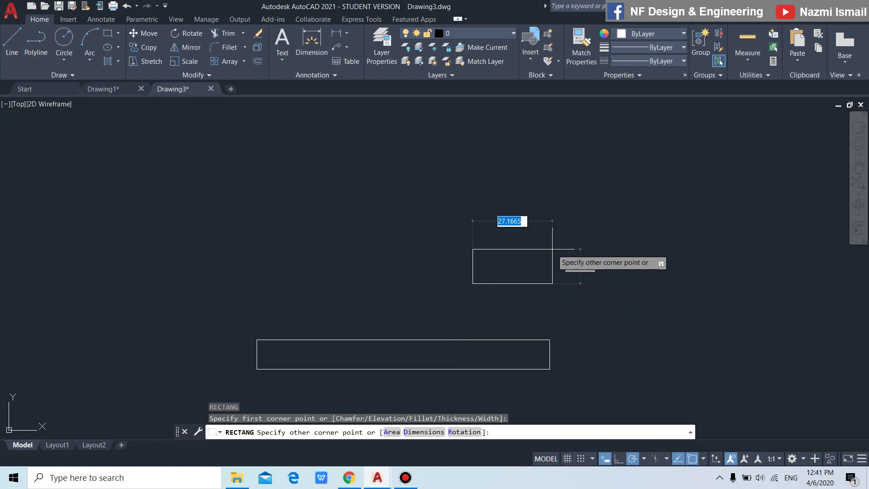
pyautogui.write('20')
pyautogui.press('Tab')
pyautogui.write('8')
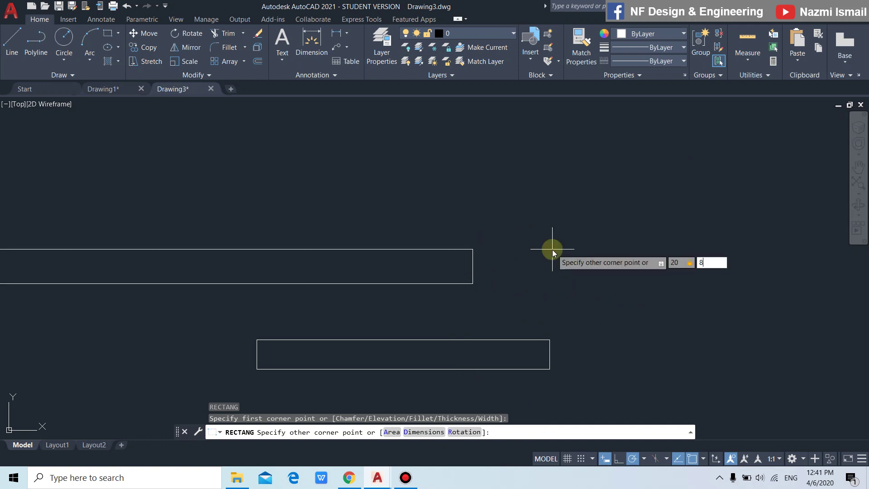
pyautogui.press('Return')
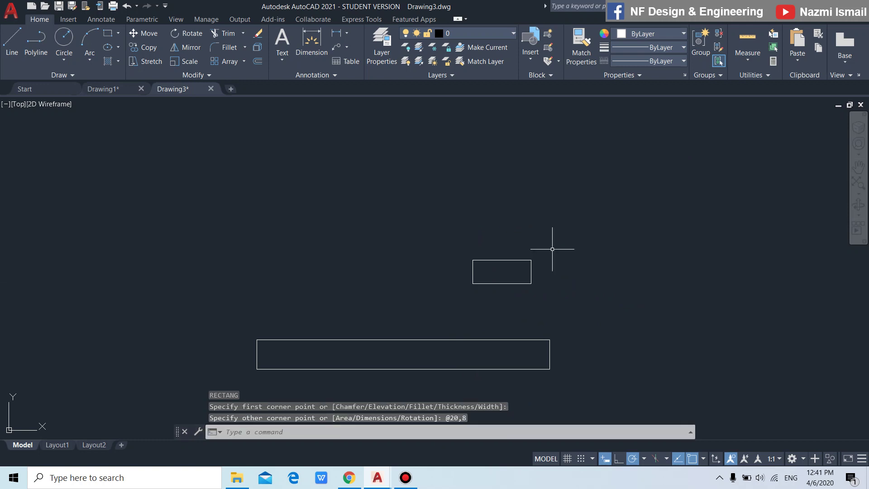
pyautogui.write('m')
pyautogui.press('Return')
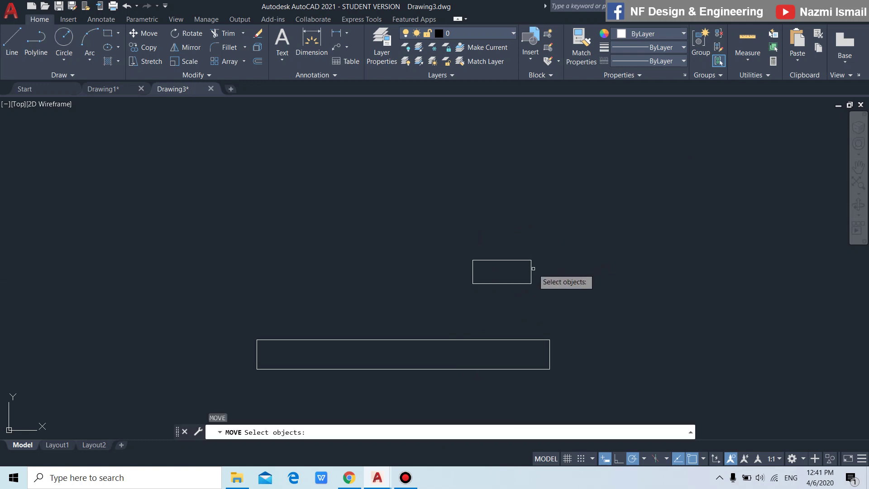
# Step: Move the small rectangle so its bottom midpoint sits on the base's top midpoint
pyautogui.click(532, 268)
pyautogui.press('Return')
pyautogui.click(502, 284)
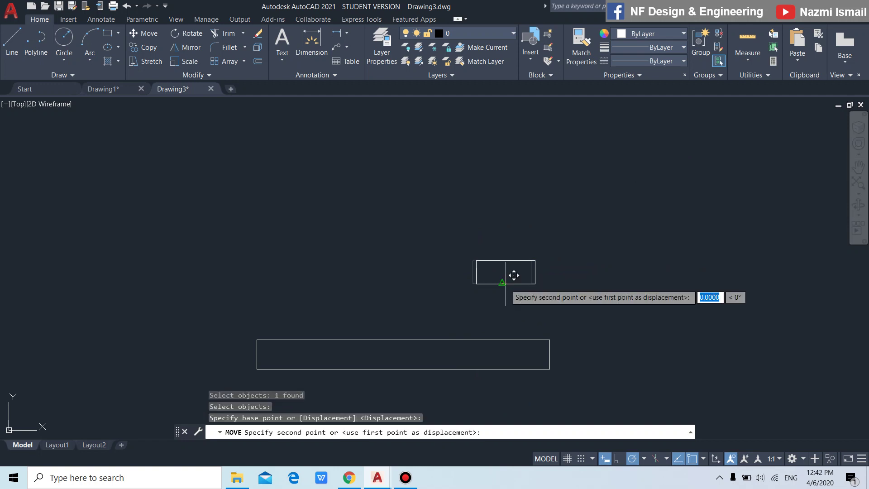
pyautogui.click(404, 339)
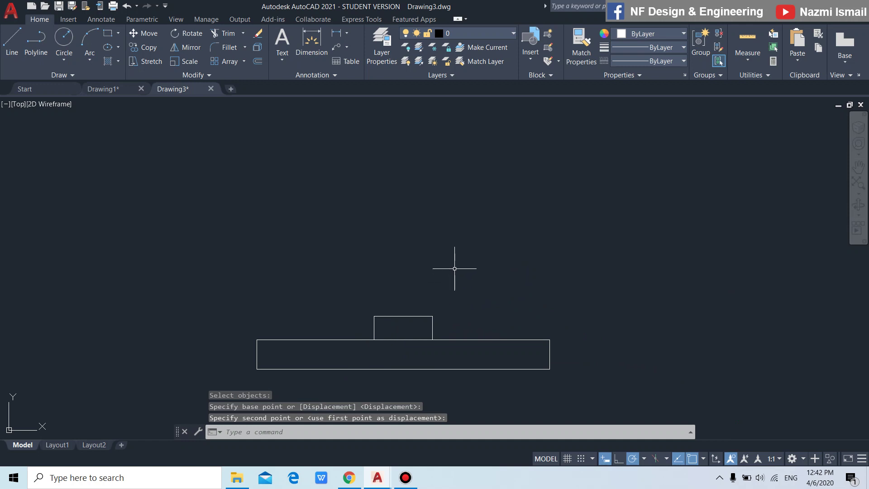
# Step: Copy the small rectangle 35 units to the right and 35 units to the left
pyautogui.write('ct o')
pyautogui.press('Return')
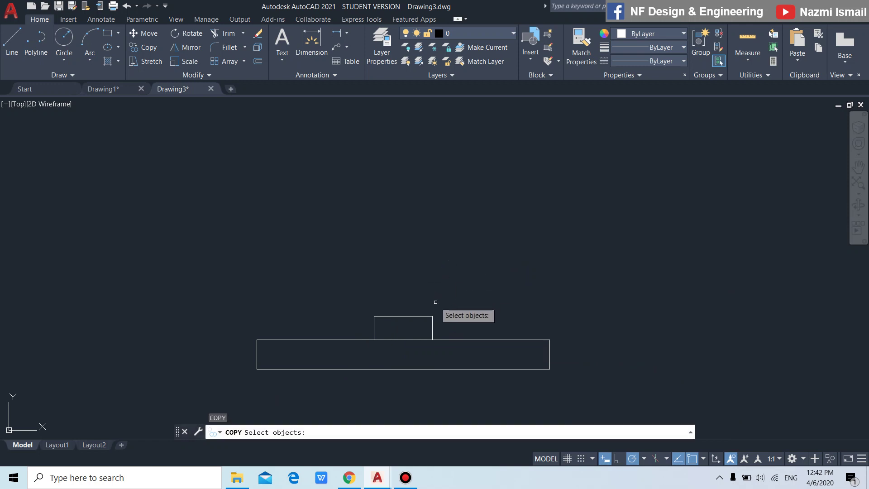
pyautogui.click(430, 317)
pyautogui.press('Return')
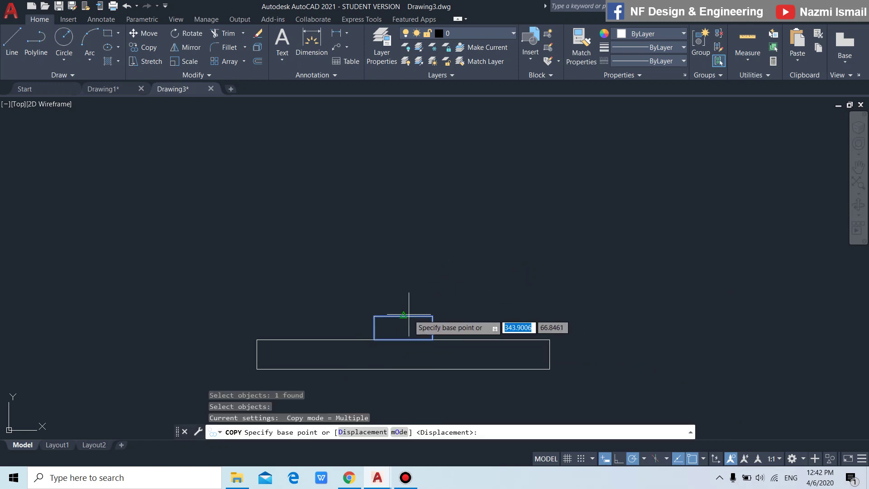
pyautogui.click(403, 316)
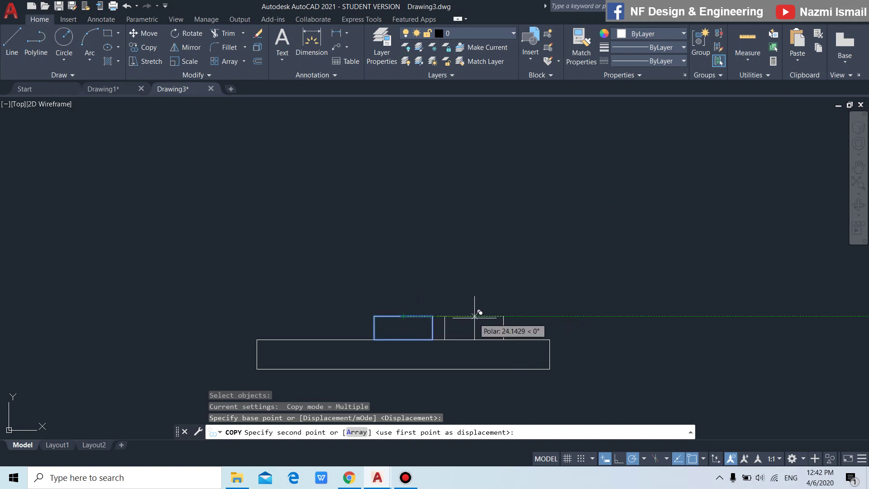
pyautogui.write('35')
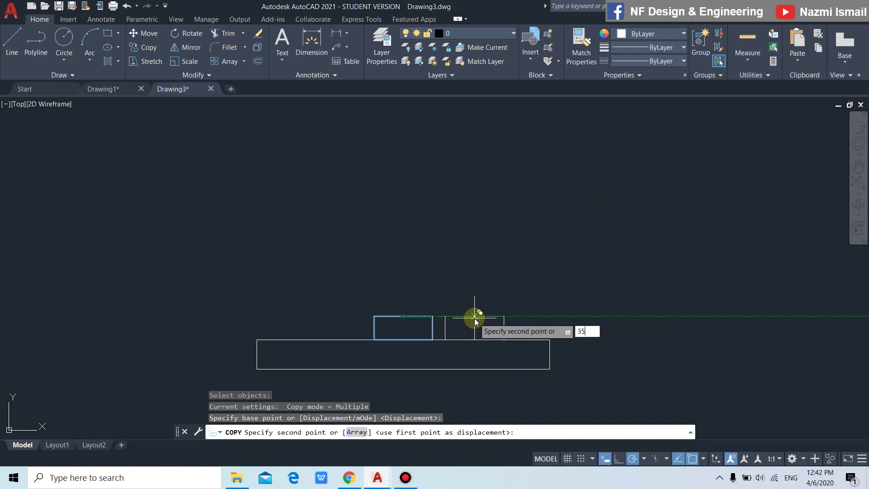
pyautogui.press('Return')
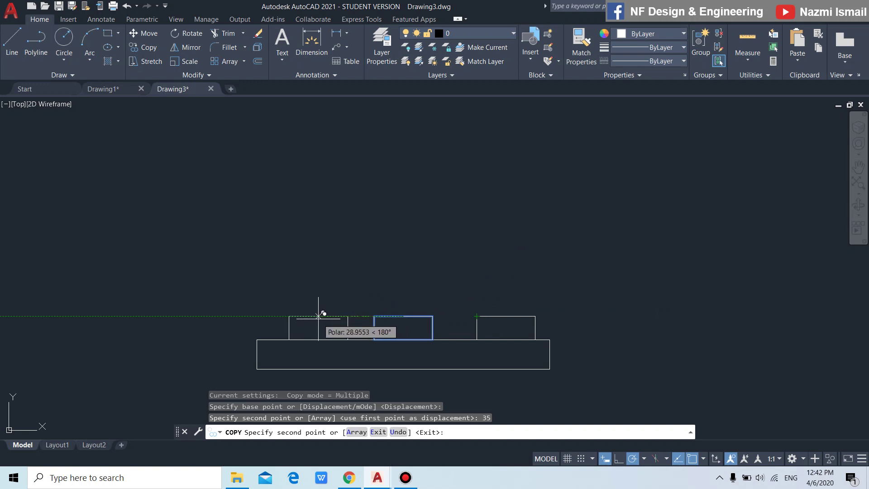
pyautogui.write('35')
pyautogui.press('Return')
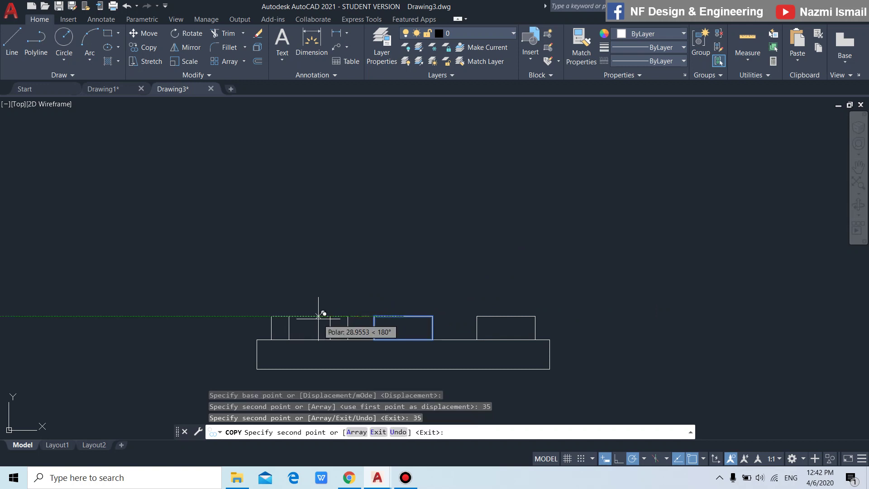
pyautogui.press('Return')
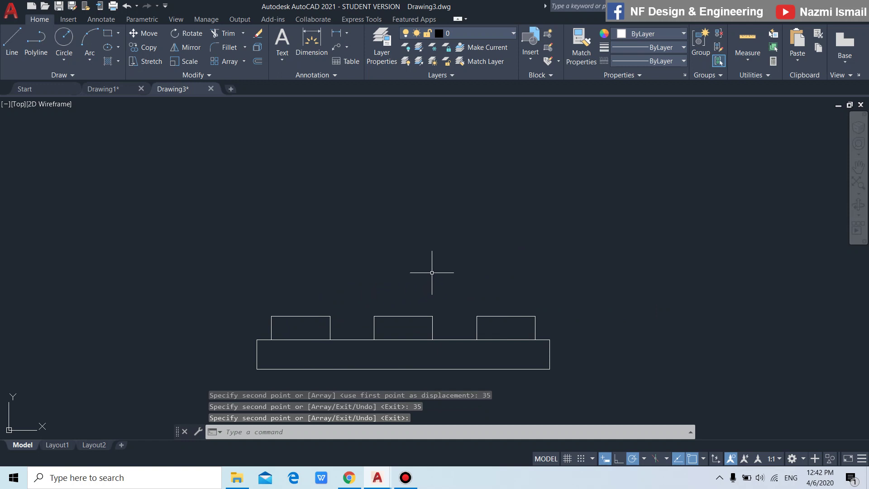
pyautogui.write('l')
pyautogui.press('Return')
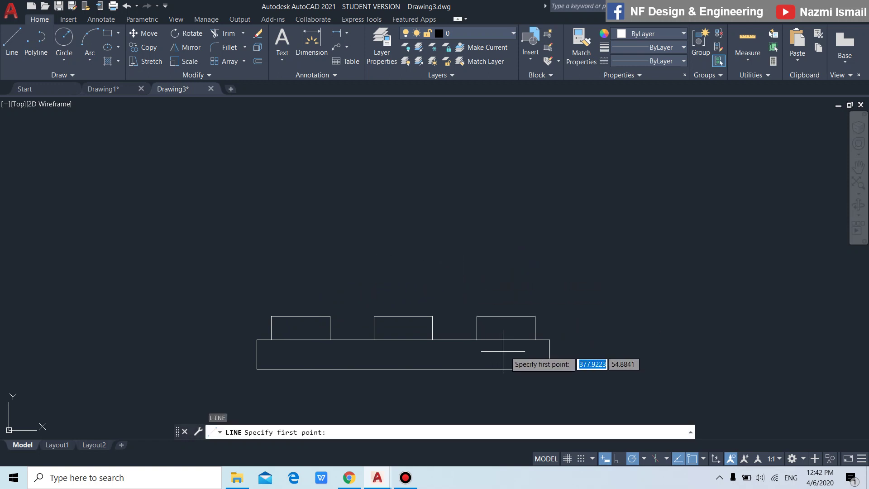
# Step: Draw a 40-unit slanted line rising inward from the right block's corner, using polar tracking
pyautogui.click(535, 339)
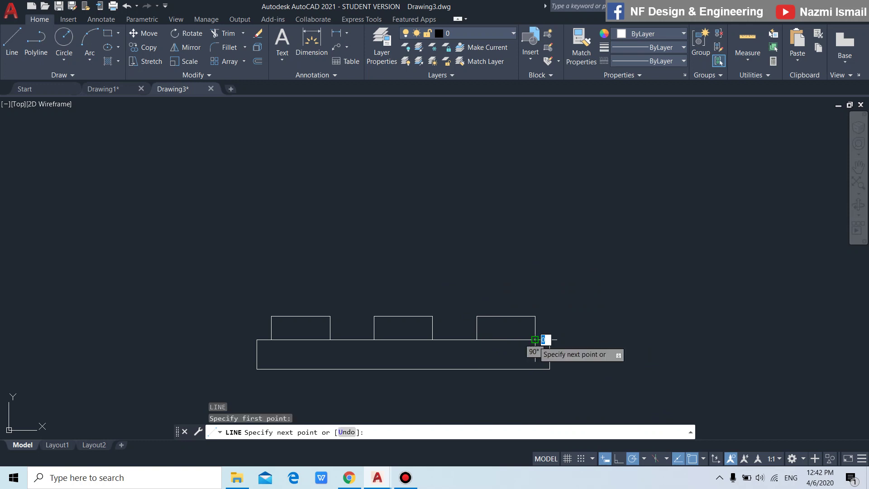
pyautogui.click(644, 459)
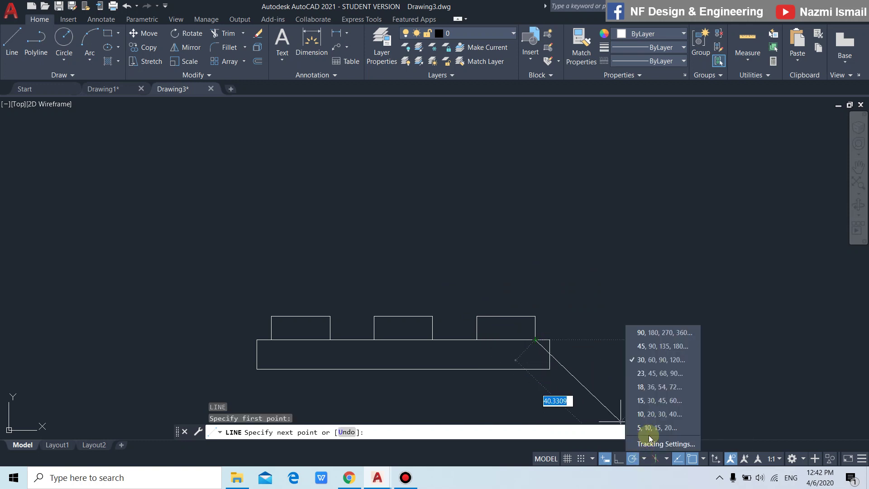
pyautogui.click(659, 361)
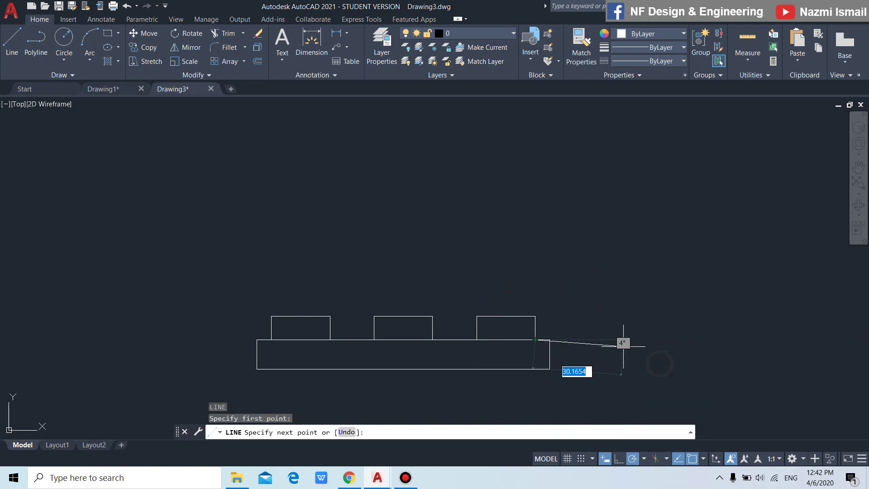
pyautogui.click(631, 459)
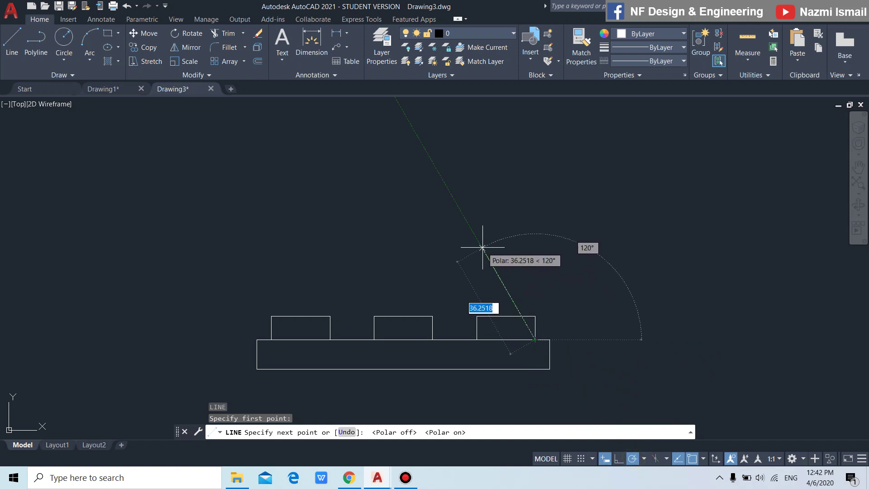
pyautogui.write('40')
pyautogui.press('Return')
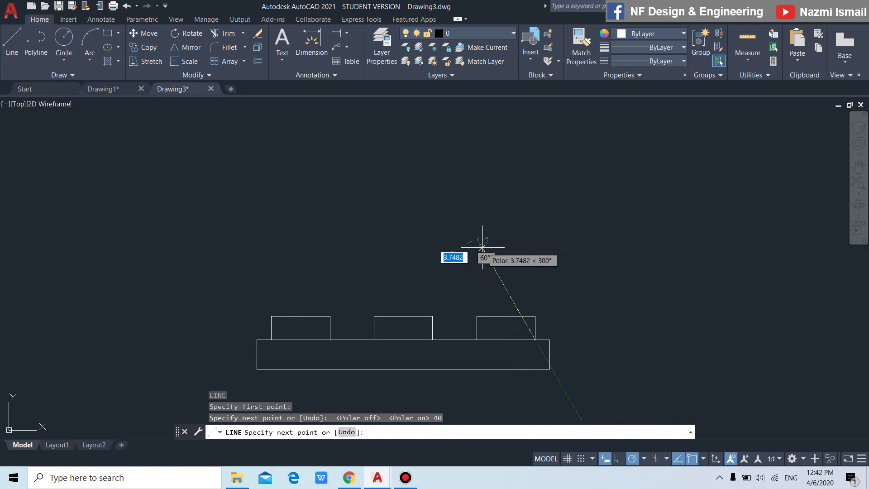
pyautogui.press('Return')
# Step: Mirror the slanted line about the base's vertical centreline, keeping the original
pyautogui.write('mi')
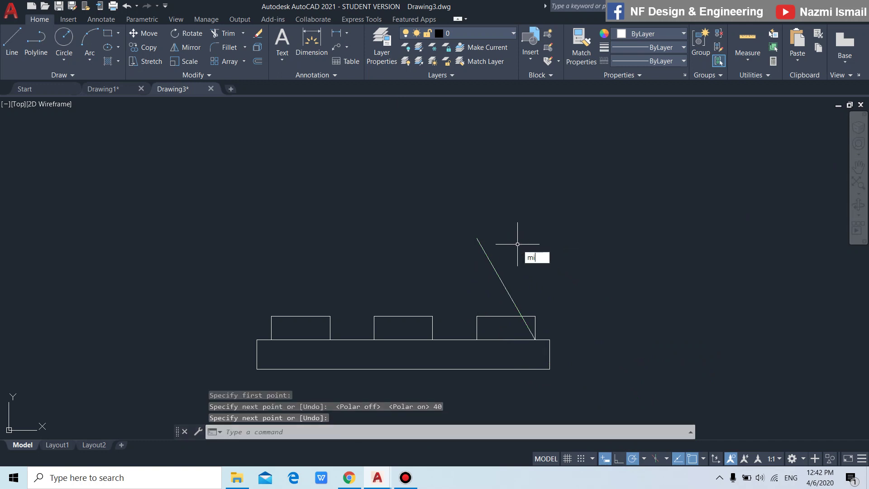
pyautogui.press('Return')
pyautogui.click(493, 265)
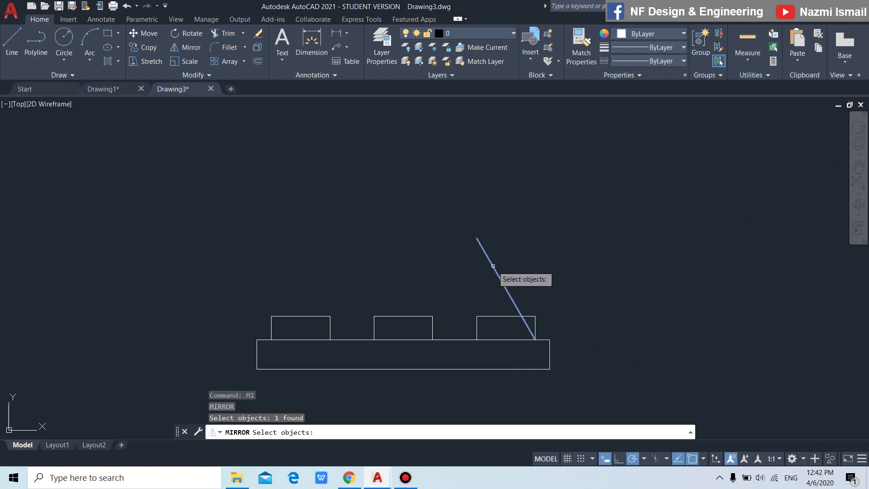
pyautogui.press('Return')
pyautogui.click(403, 317)
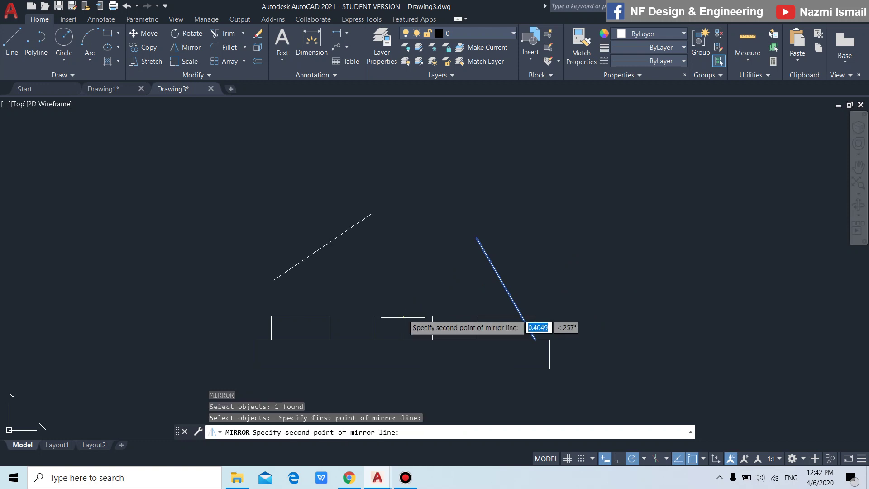
pyautogui.click(404, 229)
pyautogui.press('Return')
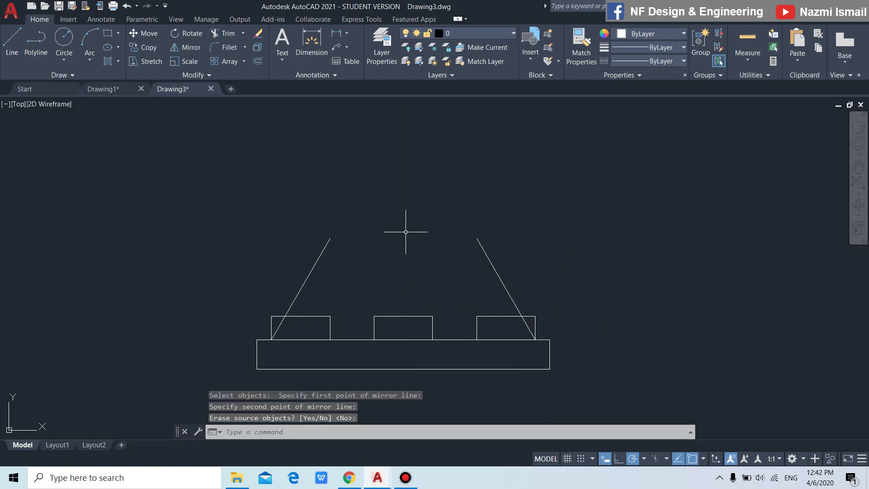
# Step: Draw a 50 by 10 block anchored on the slanted lines' tops
pyautogui.write('rec')
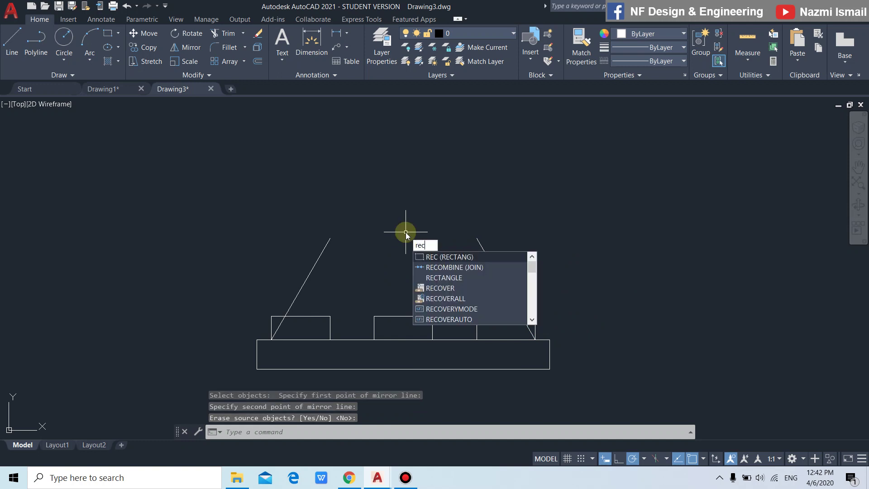
pyautogui.press('Return')
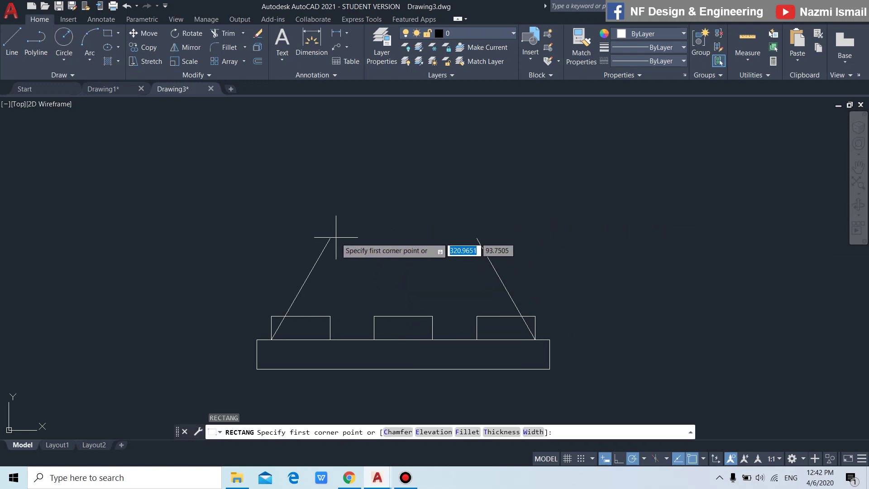
pyautogui.click(330, 238)
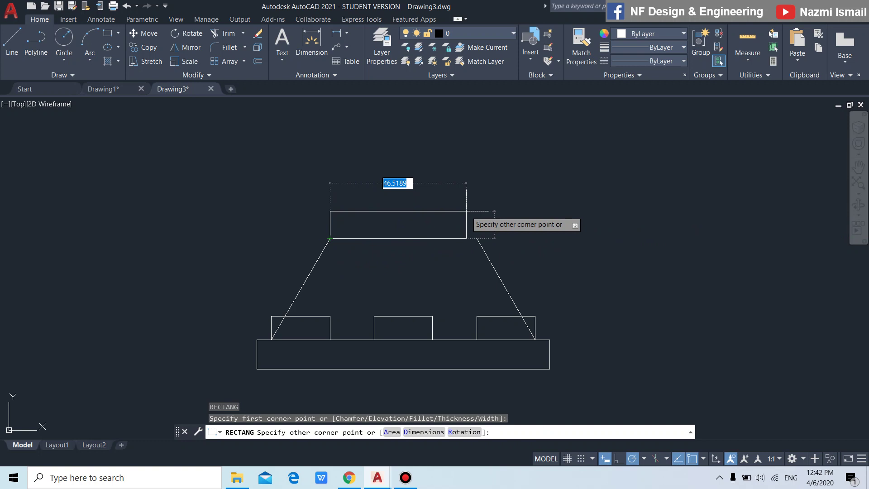
pyautogui.write('50')
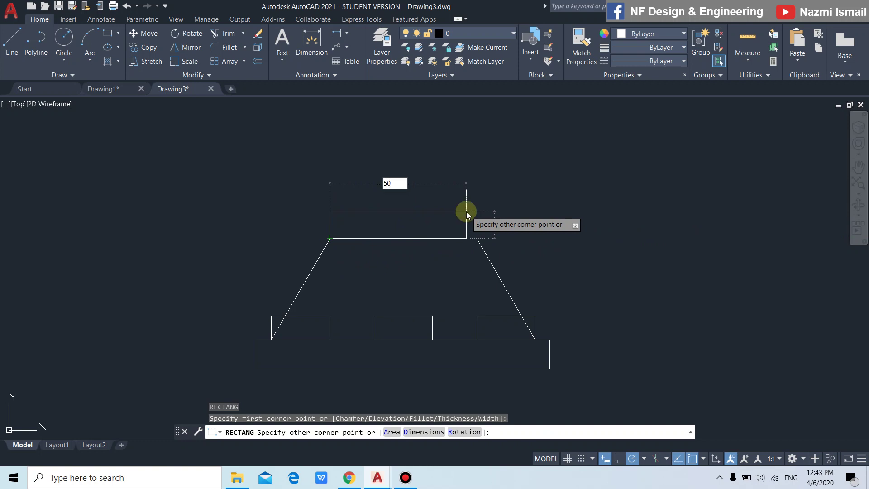
pyautogui.press('Tab')
pyautogui.write('10')
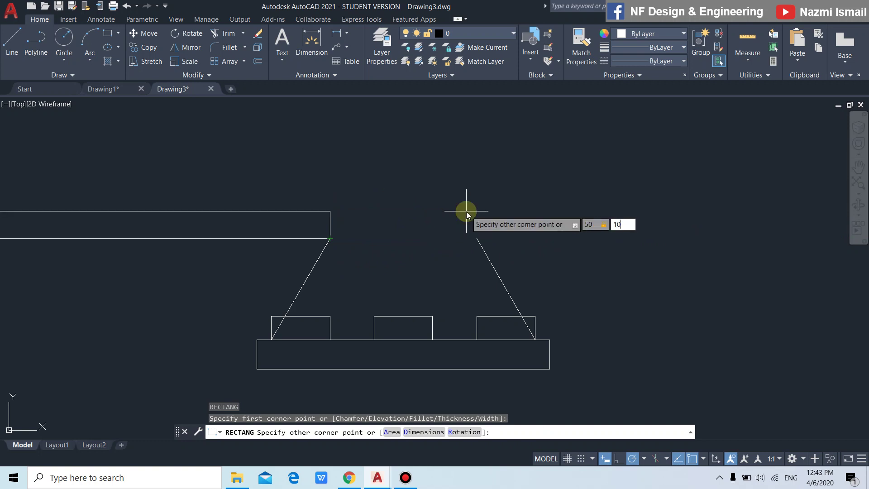
pyautogui.press('Return')
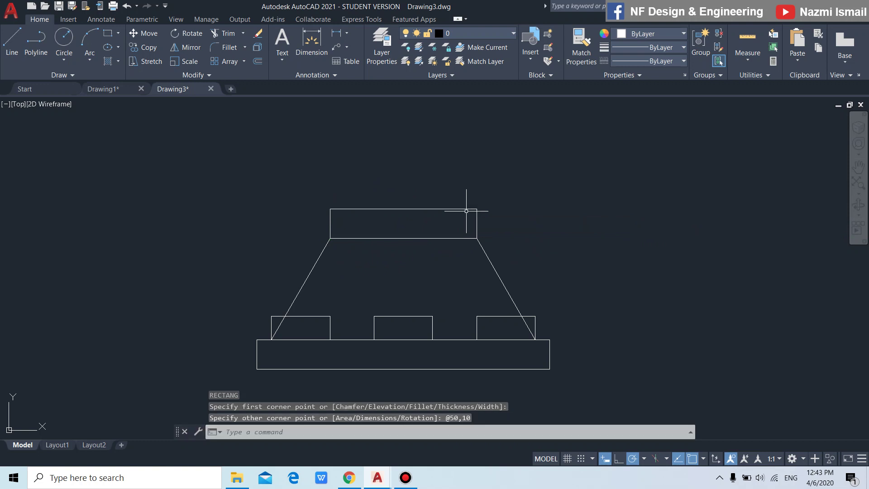
# Step: Draw a 10 by 8 rectangle and move it onto the top of the 50-wide block
pyautogui.write('rec')
pyautogui.press('Return')
pyautogui.click(533, 220)
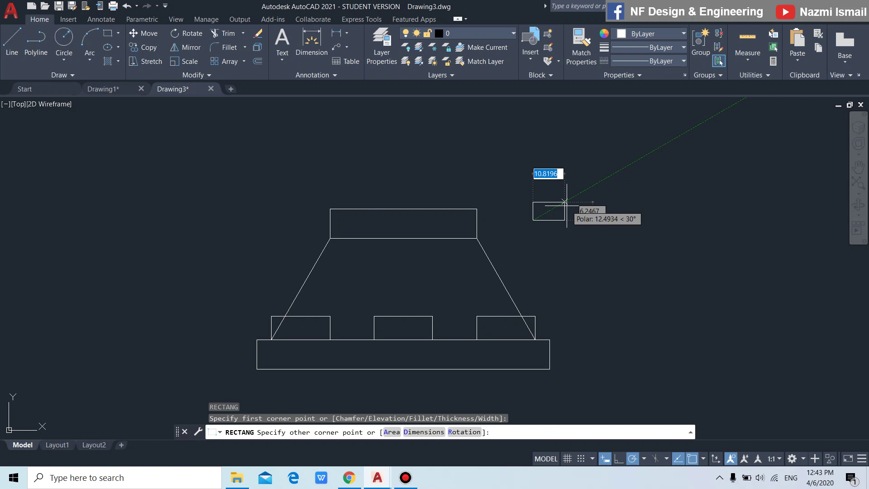
pyautogui.write('10')
pyautogui.press('Tab')
pyautogui.write('8')
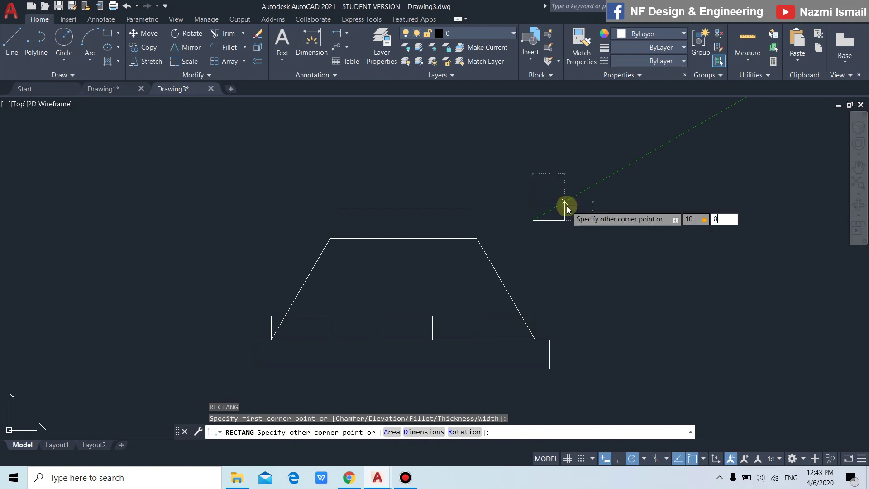
pyautogui.press('Return')
pyautogui.write('m')
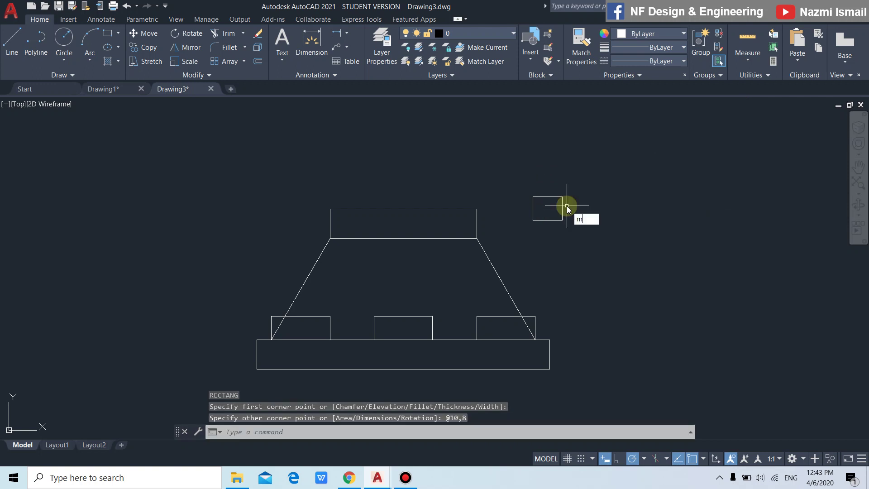
pyautogui.press('Return')
pyautogui.click(557, 221)
pyautogui.press('Return')
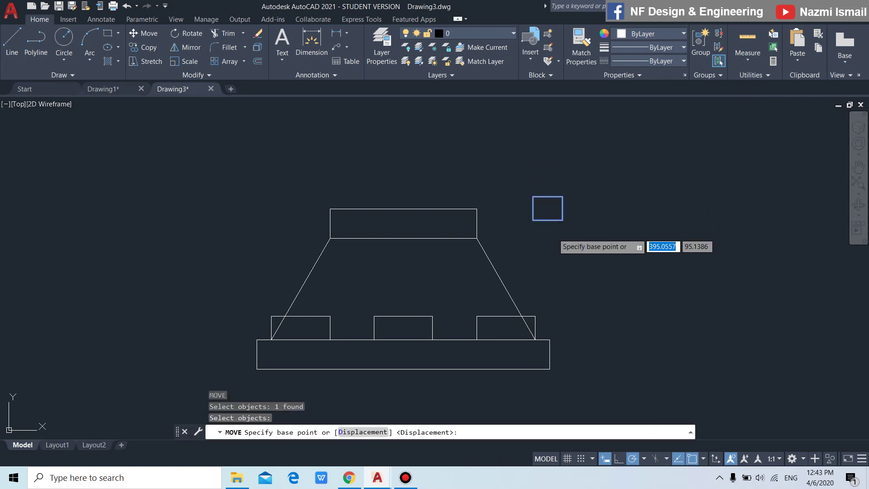
pyautogui.click(547, 220)
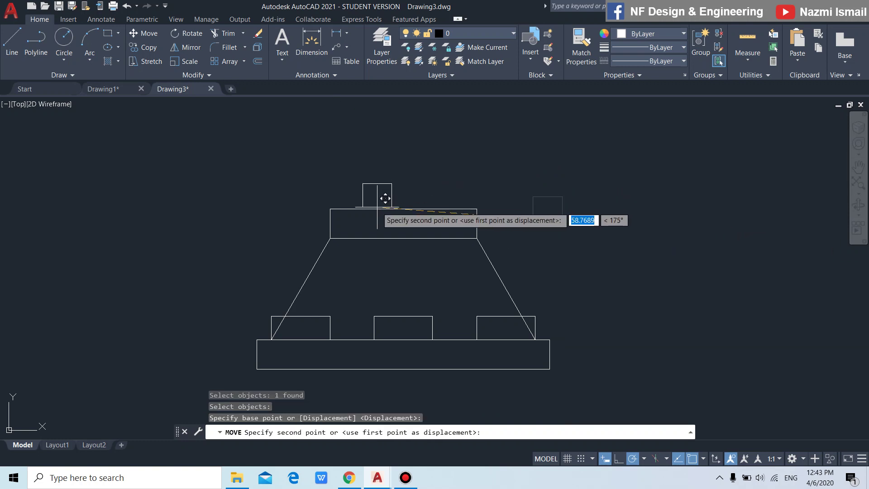
pyautogui.click(407, 211)
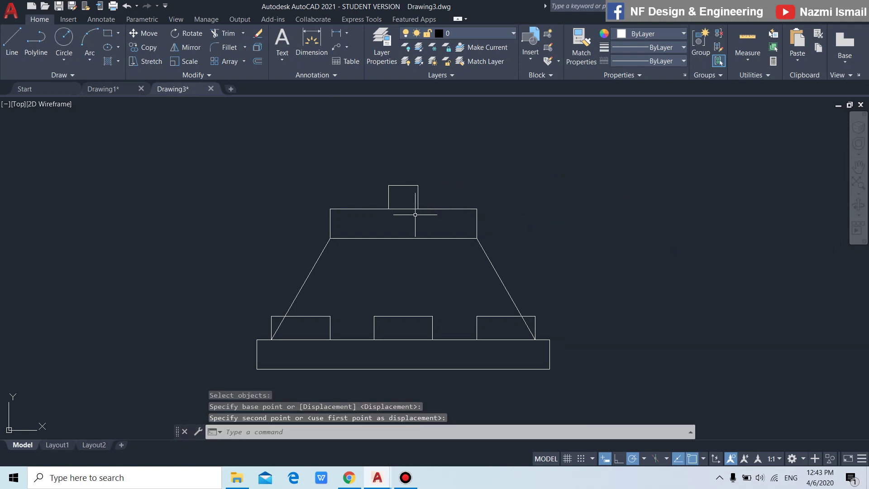
# Step: Copy the 10 by 8 block 16 units to the right and 16 to the left
pyautogui.write('co')
pyautogui.press('Return')
pyautogui.click(418, 206)
pyautogui.press('Return')
pyautogui.click(403, 185)
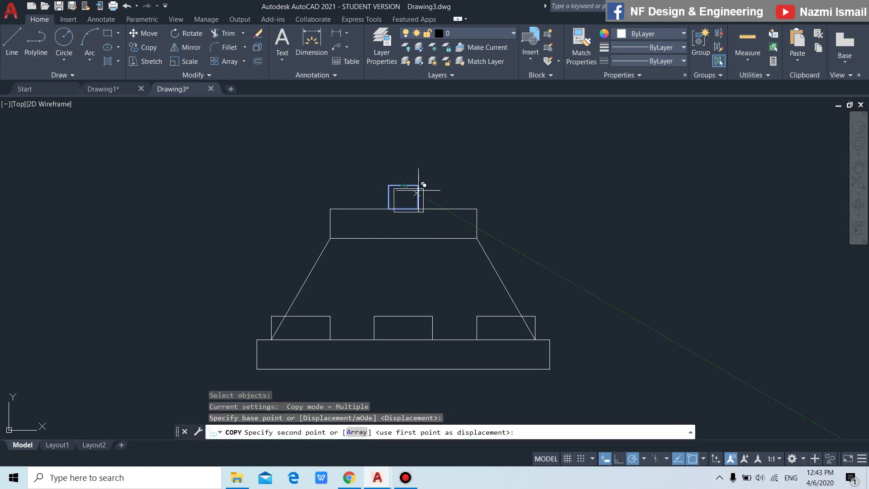
pyautogui.write('16')
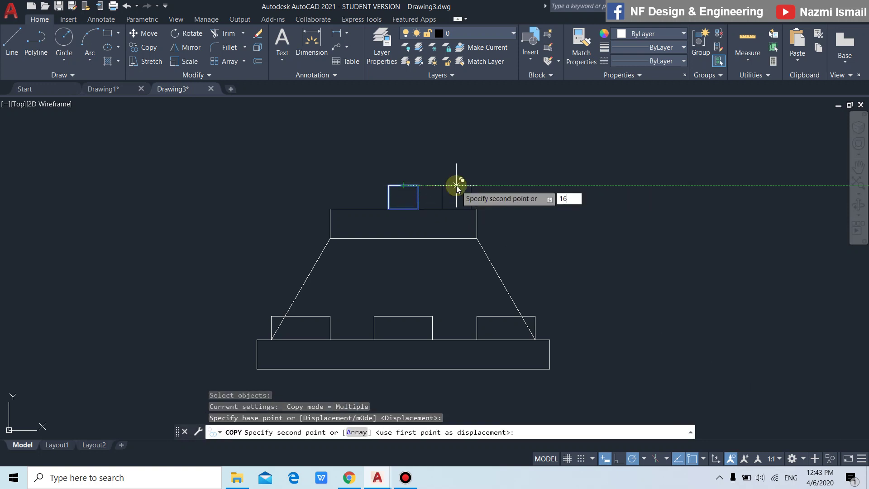
pyautogui.press('Return')
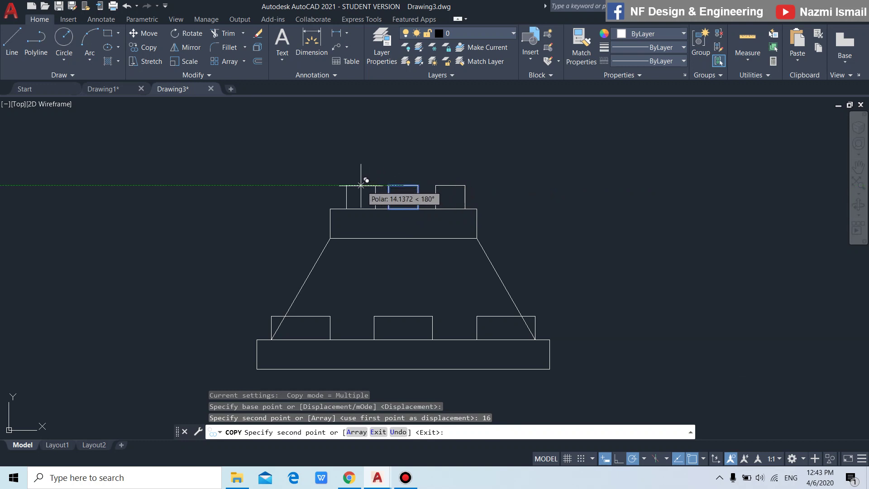
pyautogui.write('16')
pyautogui.press('Return')
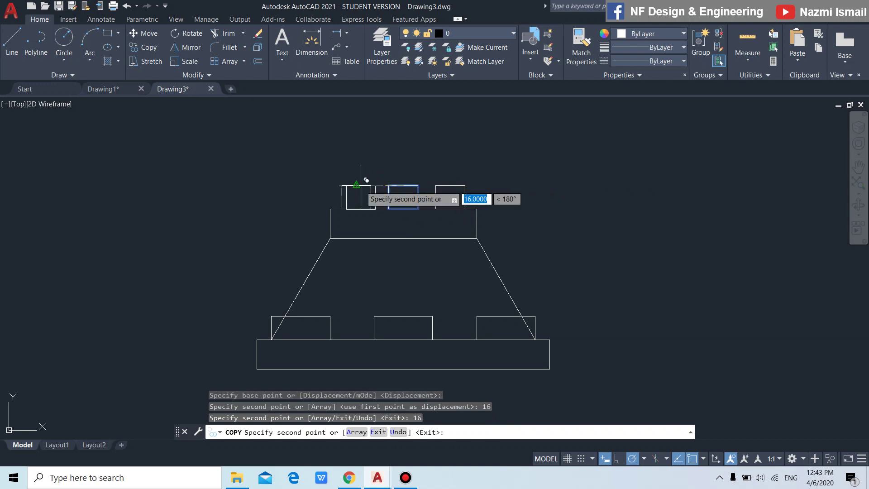
pyautogui.press('Return')
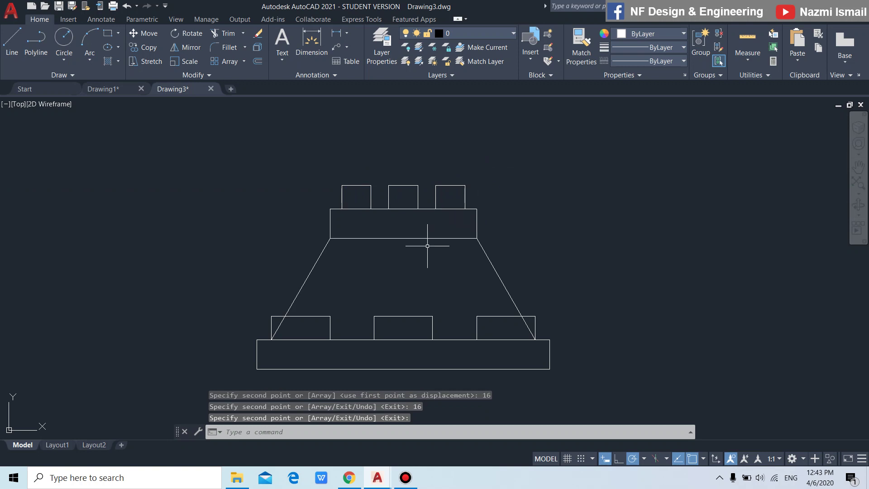
pyautogui.scroll(-5, 412, 253)
pyautogui.scroll(-2, 407, 259)
pyautogui.scroll(2, 408, 259)
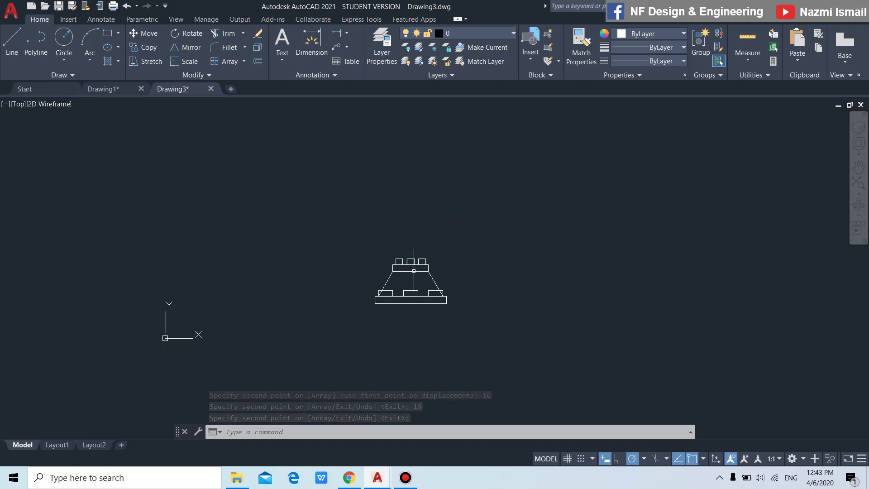
pyautogui.scroll(2, 423, 263)
pyautogui.scroll(2, 423, 260)
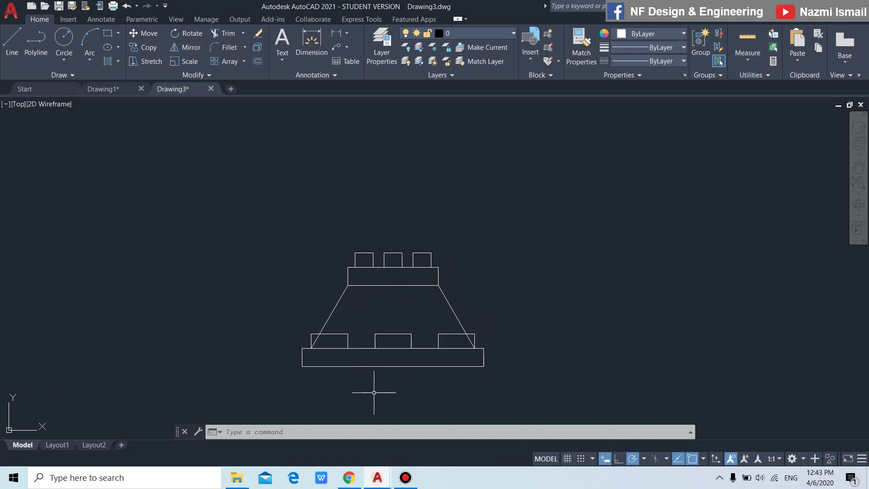
# Step: Mirror the base and its three blocks downward, keeping the originals
pyautogui.write('mi')
pyautogui.press('Return')
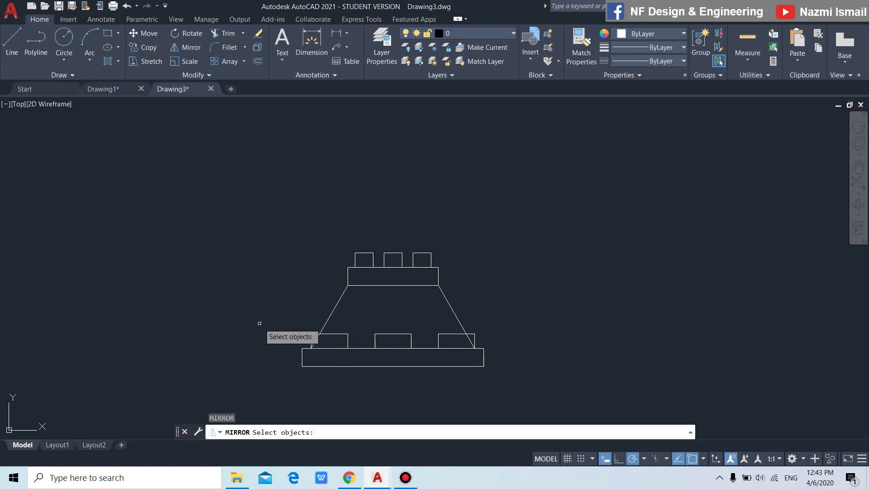
pyautogui.click(255, 315)
pyautogui.click(552, 409)
pyautogui.press('Return')
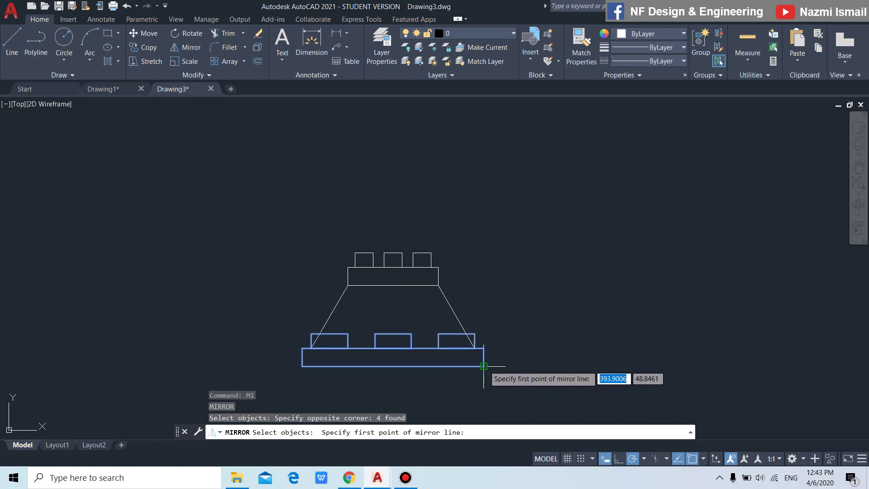
pyautogui.click(484, 366)
pyautogui.click(511, 362)
pyautogui.press('Return')
pyautogui.moveTo(427, 344); pyautogui.dragTo(435, 387, button='middle')
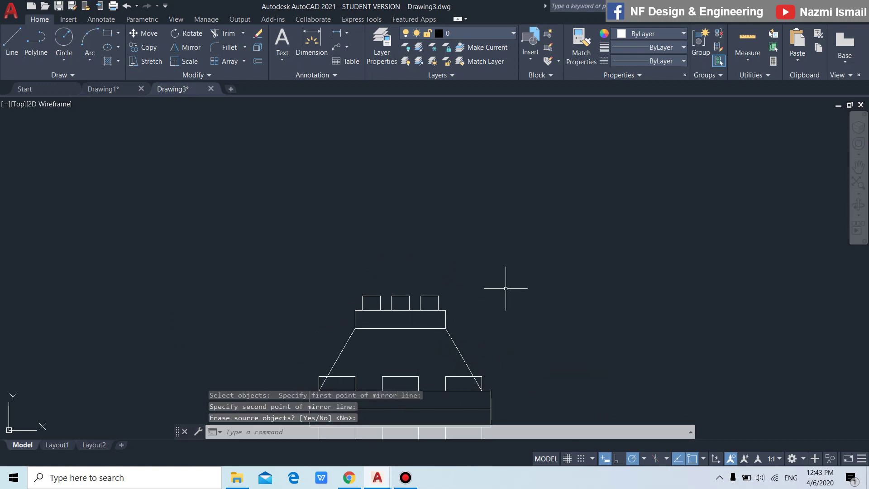
# Step: Draw a 35 by 120 tall rectangle for the stem
pyautogui.write('rec')
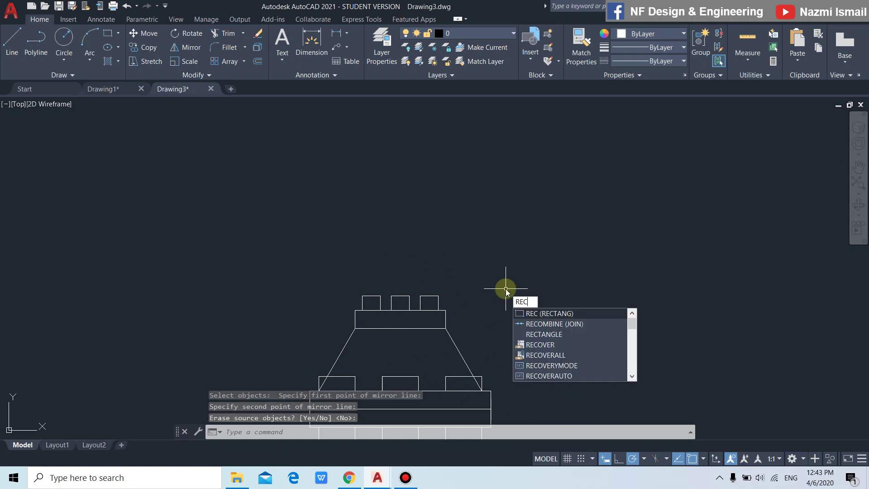
pyautogui.press('Return')
pyautogui.click(532, 331)
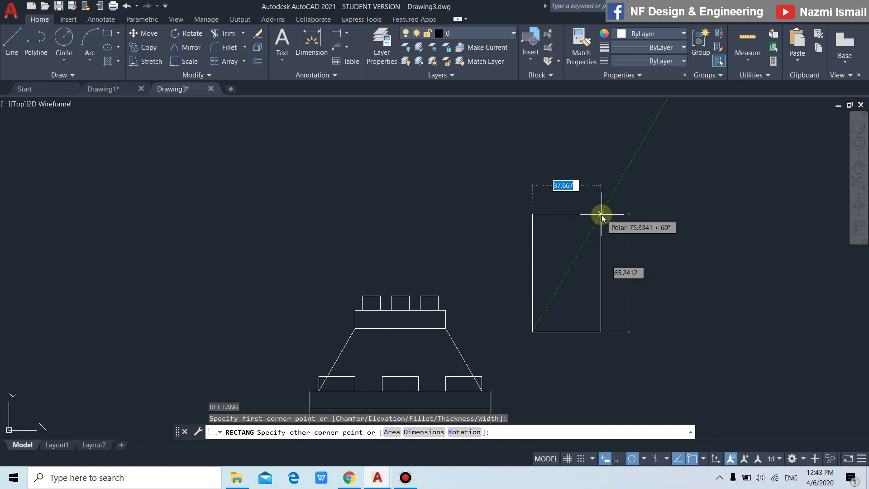
pyautogui.write('35')
pyautogui.press('Tab')
pyautogui.write('120')
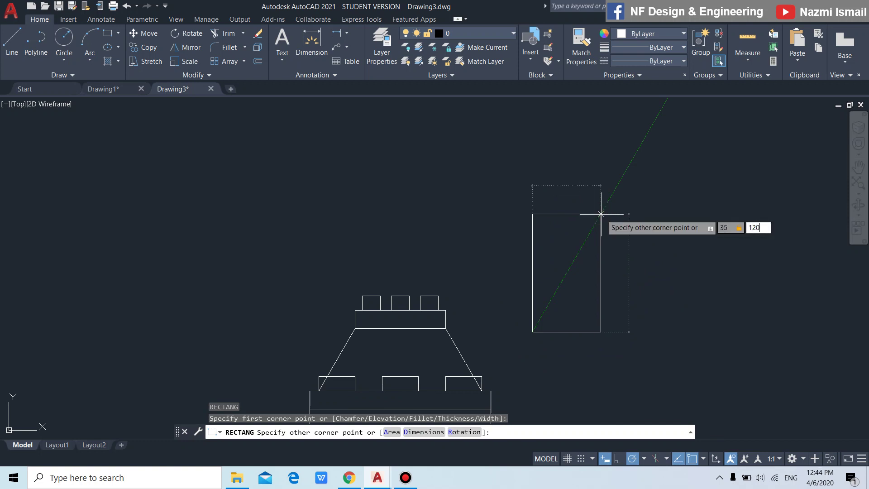
pyautogui.press('Return')
# Step: Move the tall stem rectangle so its bottom sits on the top block
pyautogui.write('m')
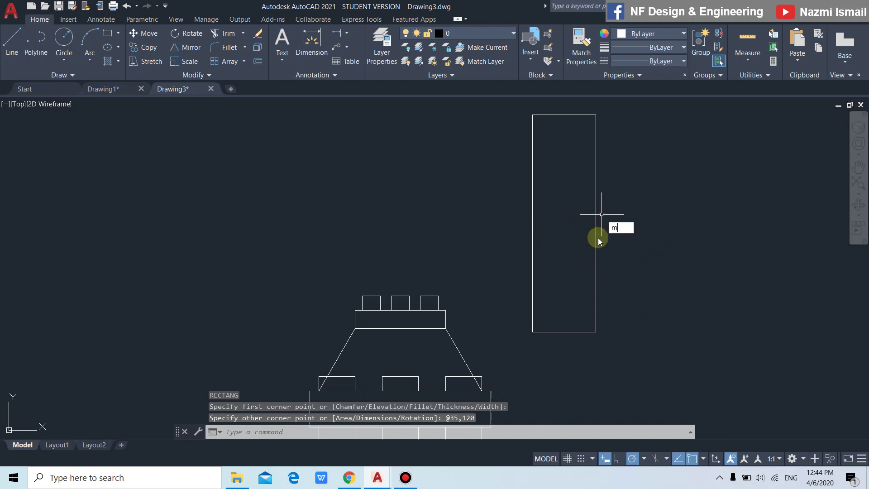
pyautogui.press('Return')
pyautogui.click(593, 331)
pyautogui.press('Return')
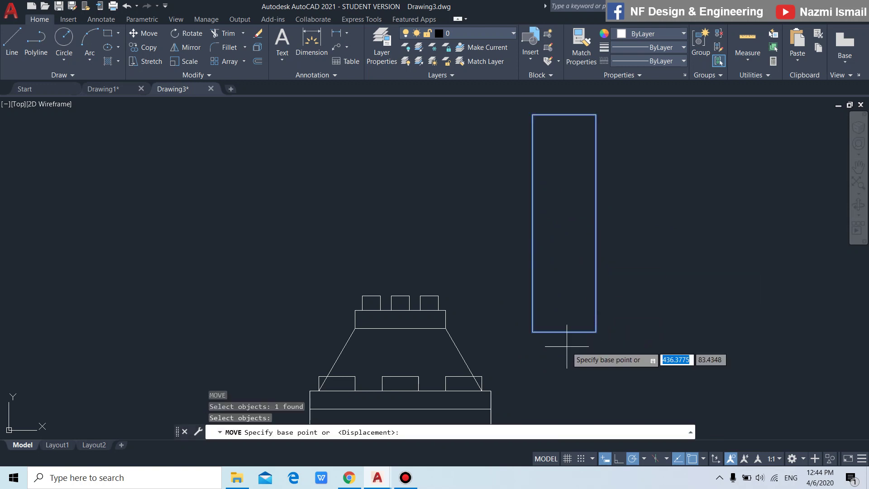
pyautogui.click(564, 332)
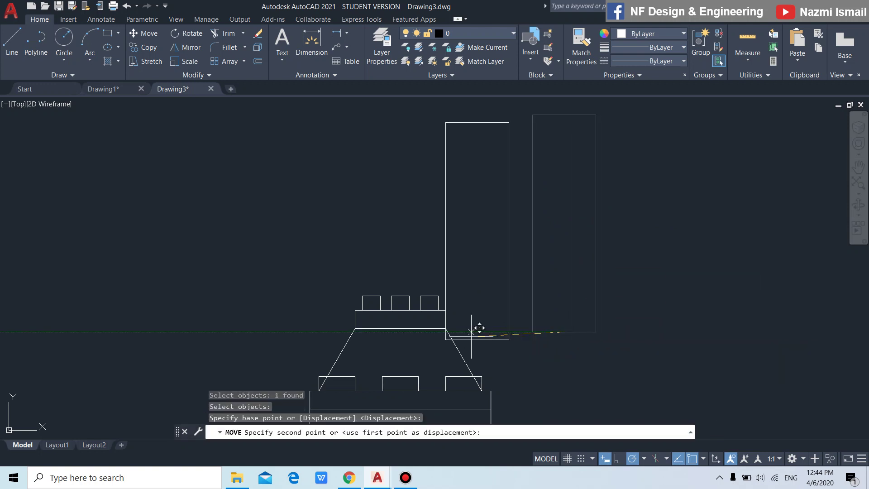
pyautogui.click(407, 301)
pyautogui.scroll(-2, 424, 341)
pyautogui.scroll(3, 417, 324)
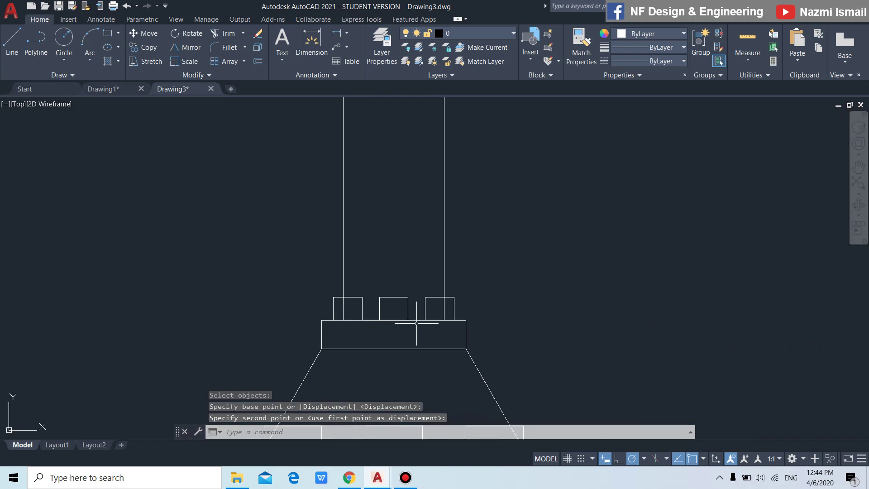
# Step: Trim the stem lines inside the right and left small blocks
pyautogui.write('tr')
pyautogui.press('Return')
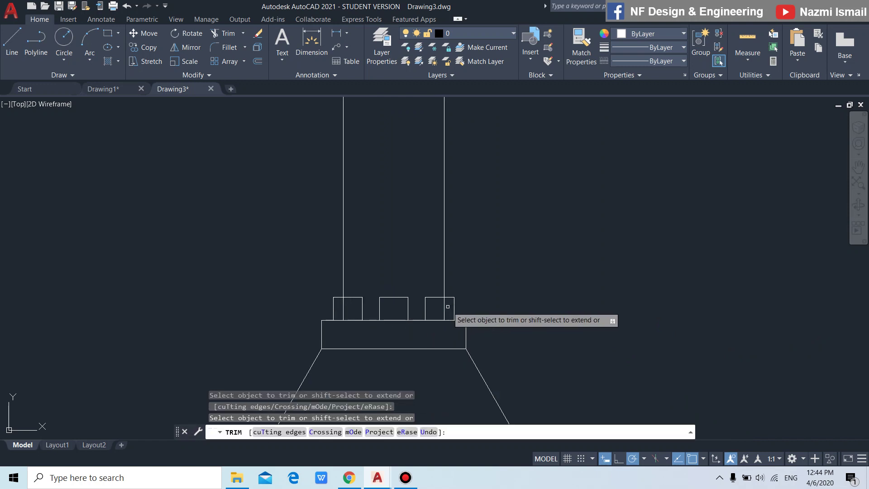
pyautogui.click(445, 307)
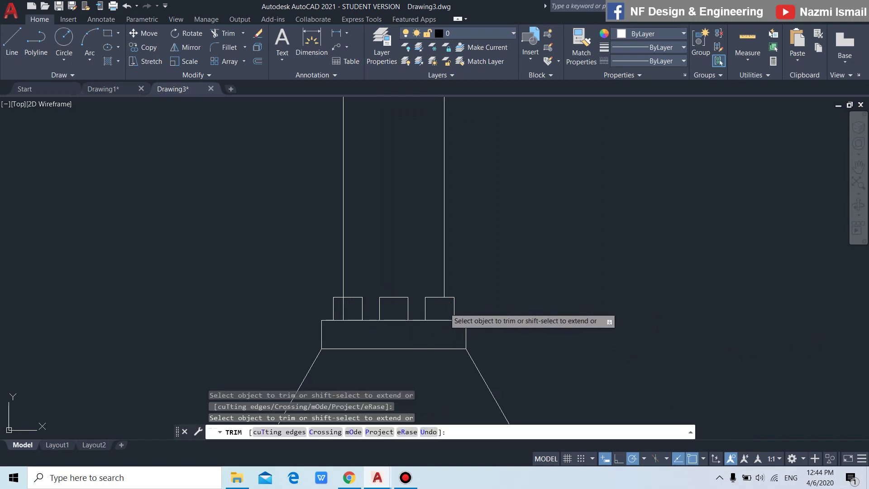
pyautogui.click(344, 307)
pyautogui.press('Return')
pyautogui.scroll(-3, 359, 330)
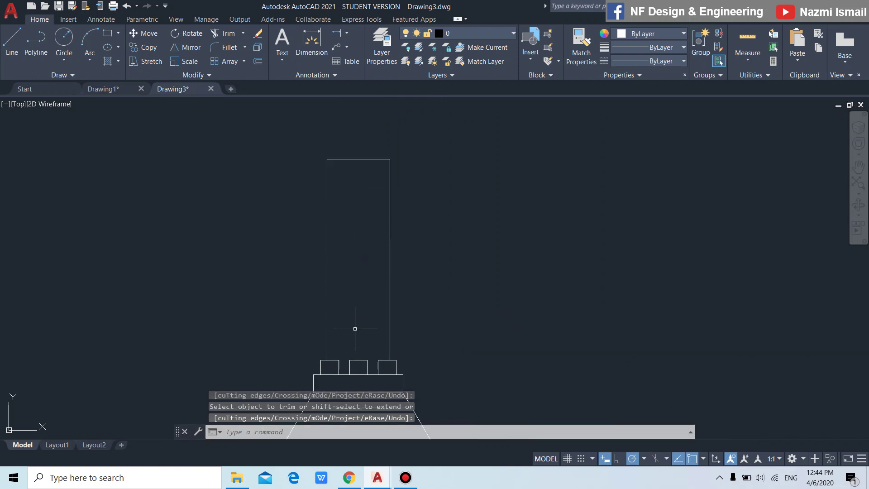
pyautogui.write('c')
pyautogui.press('Return')
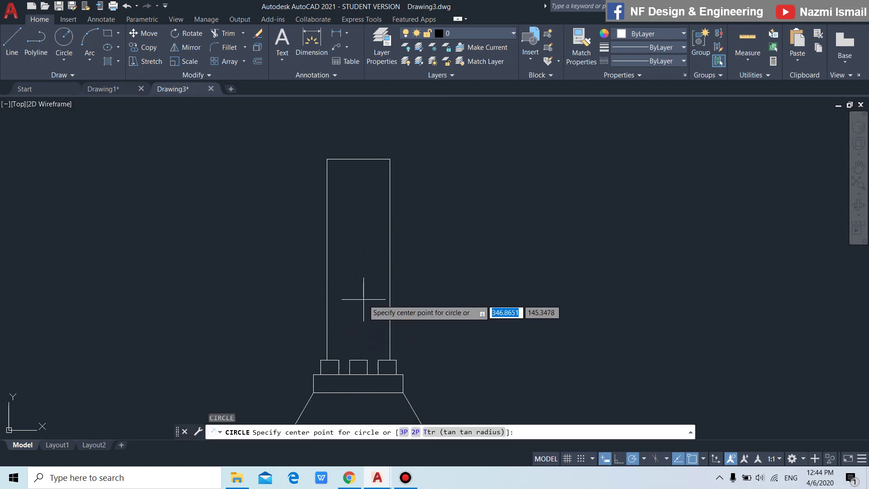
# Step: Draw a radius-50 circle centred midway along the stem and offset it 5 inward
pyautogui.keyDown('shift'); pyautogui.rightClick(365, 297); pyautogui.keyUp('shift')
pyautogui.click(433, 70)
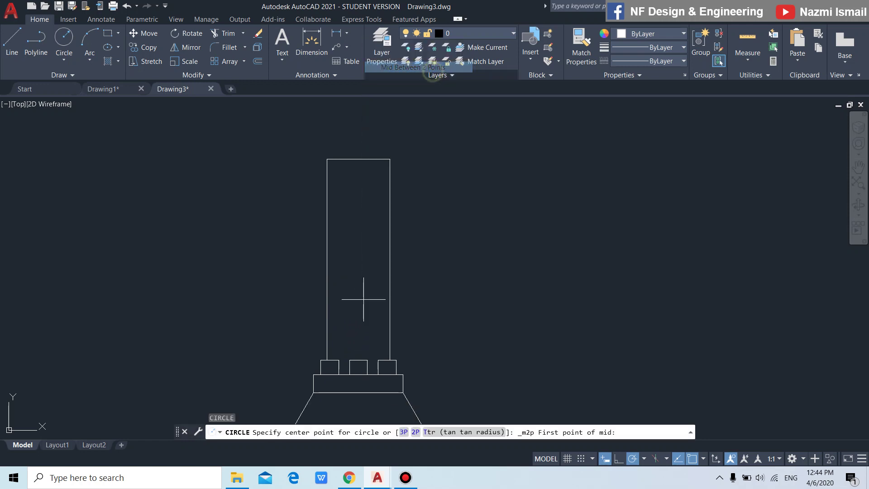
pyautogui.click(357, 368)
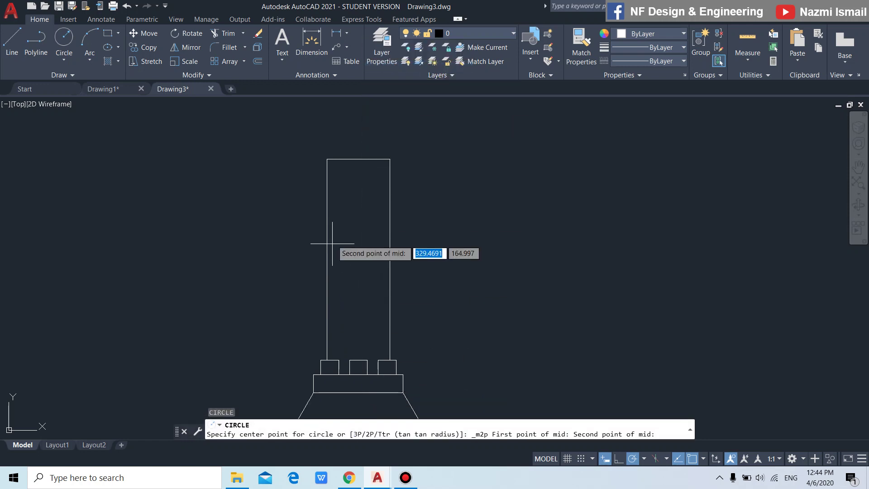
pyautogui.click(359, 158)
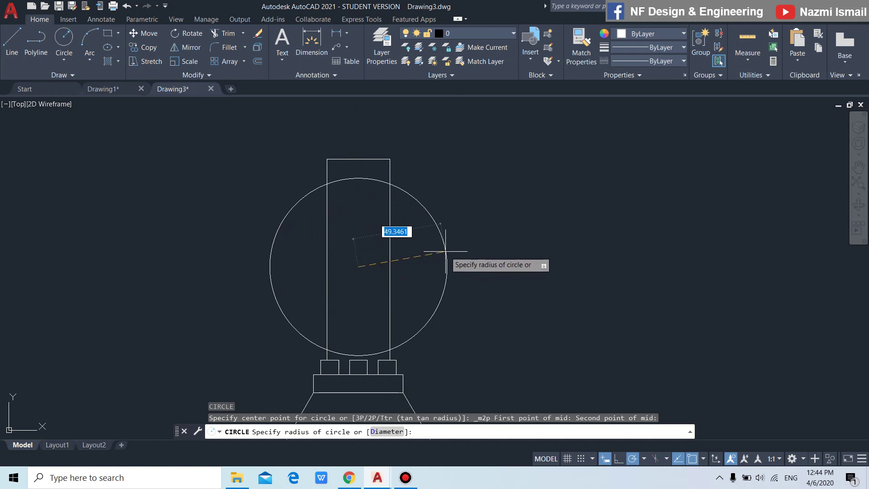
pyautogui.write('50')
pyautogui.press('Return')
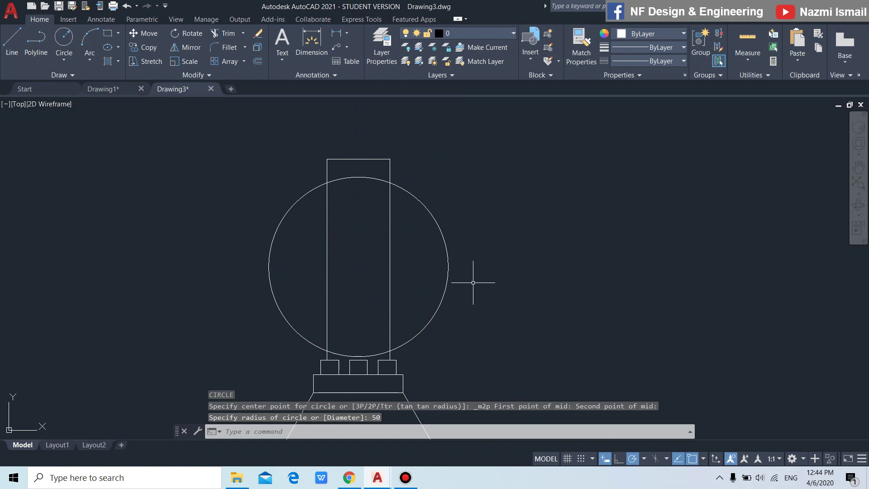
pyautogui.write('o')
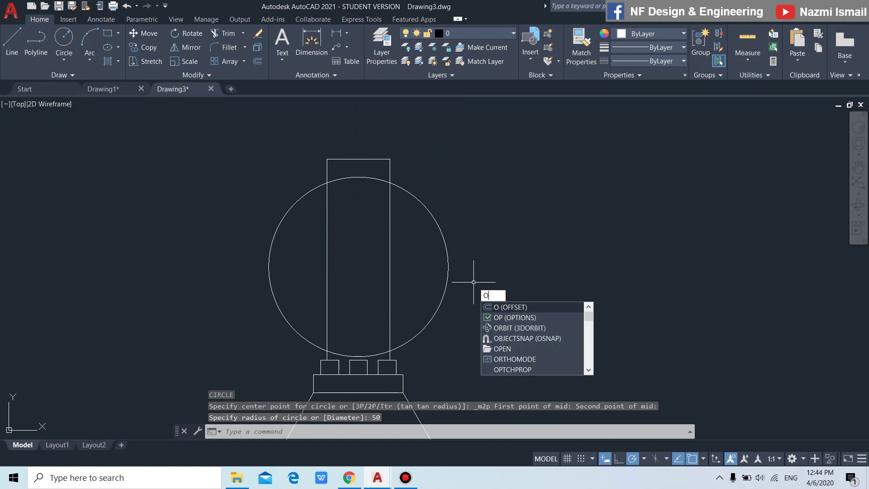
pyautogui.press('Return')
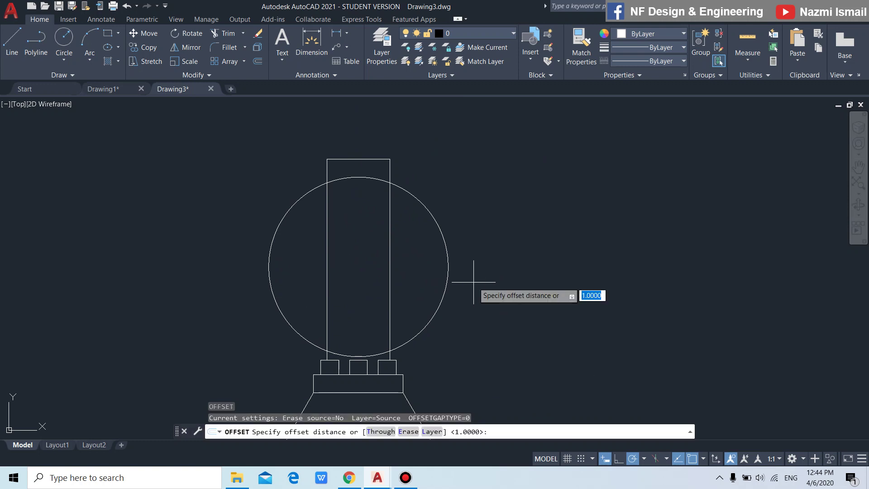
pyautogui.write('5')
pyautogui.press('Return')
pyautogui.click(448, 269)
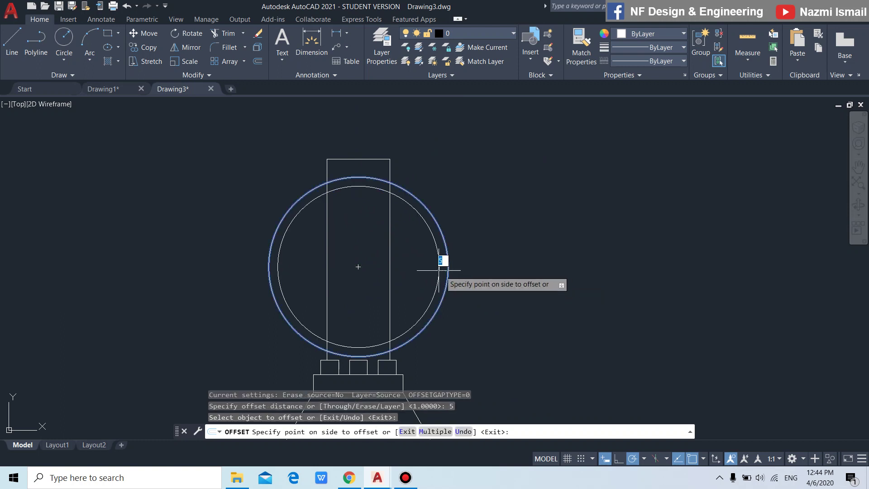
pyautogui.click(416, 269)
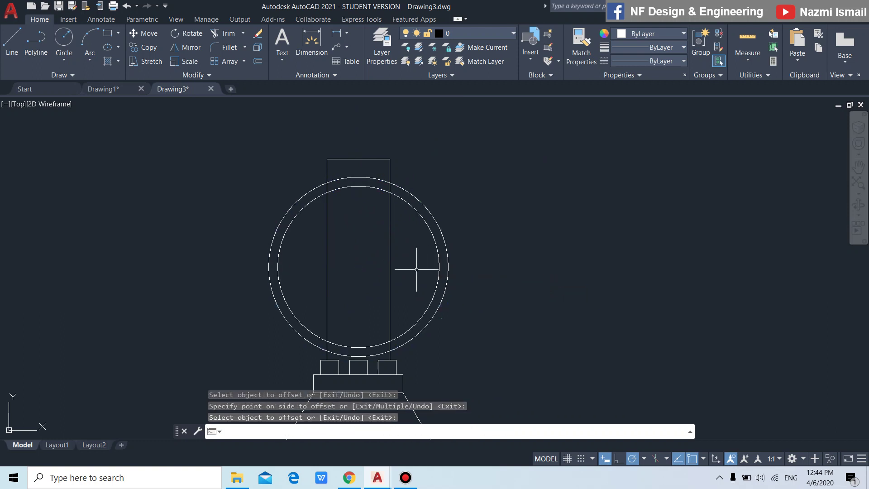
pyautogui.press('Escape')
# Step: Draw a concentric radius-10 hub circle and offset it 2 inward
pyautogui.write('c')
pyautogui.press('Return')
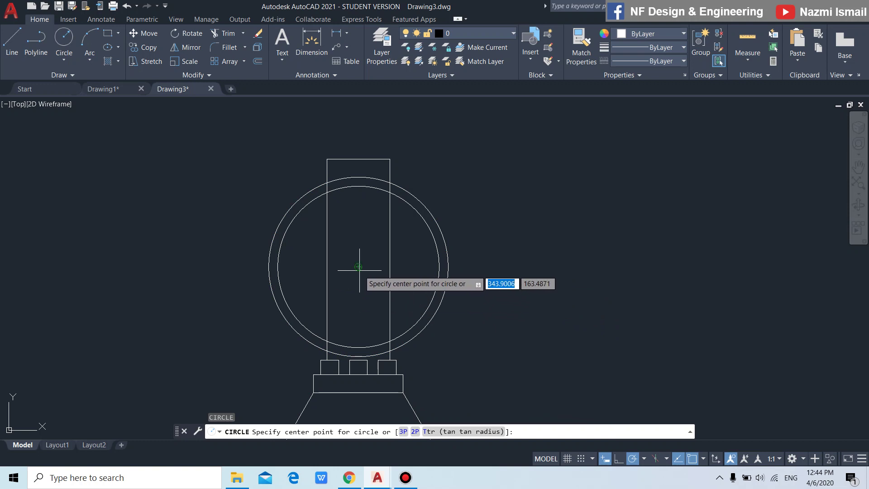
pyautogui.click(359, 269)
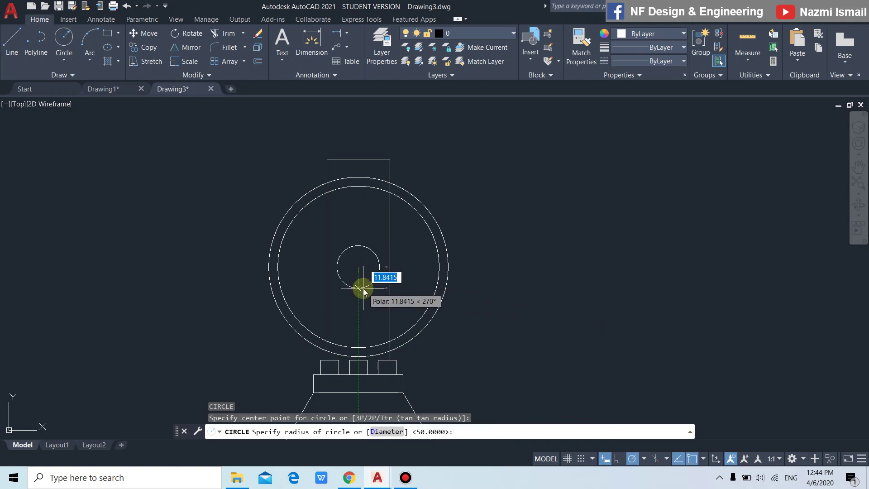
pyautogui.write('10')
pyautogui.press('Return')
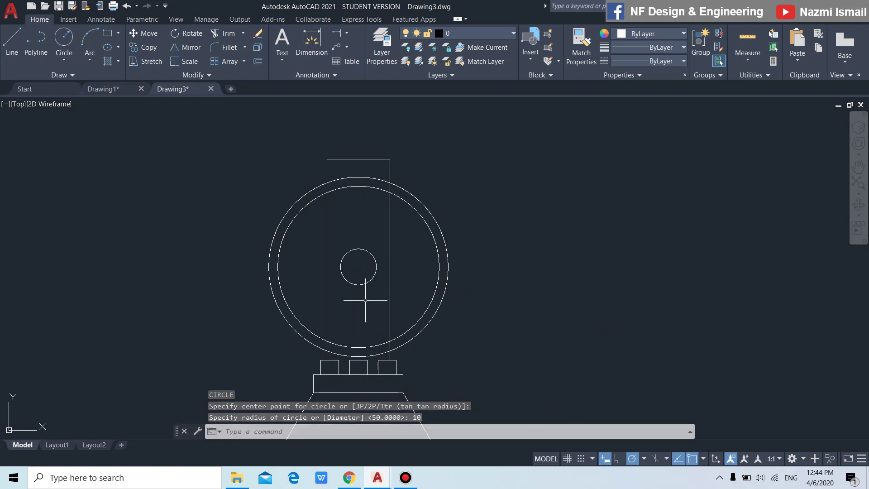
pyautogui.write('o')
pyautogui.press('Return')
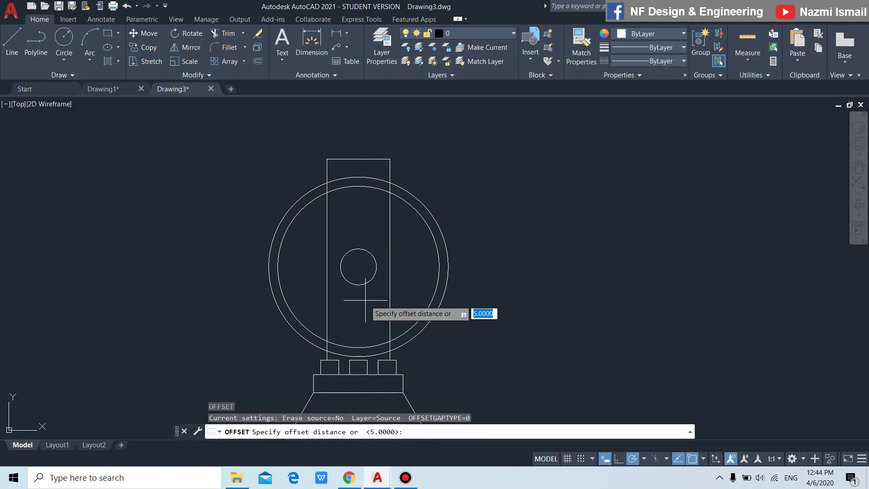
pyautogui.write('2')
pyautogui.press('Return')
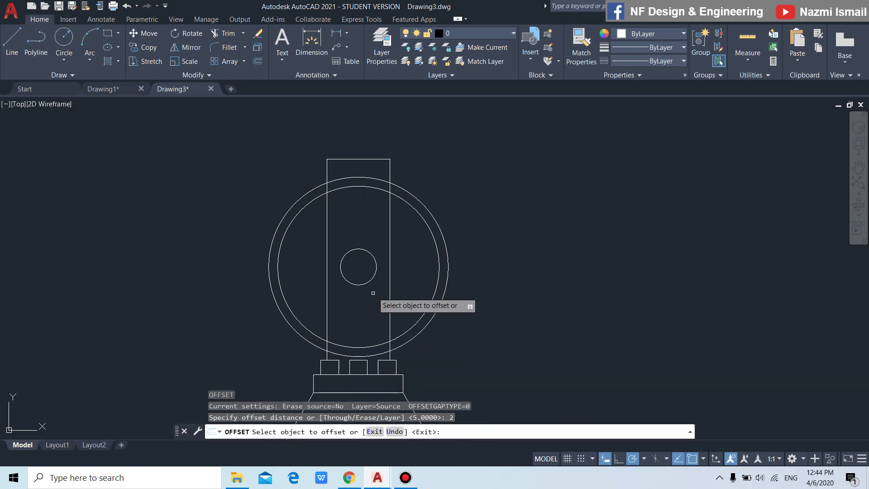
pyautogui.click(364, 269)
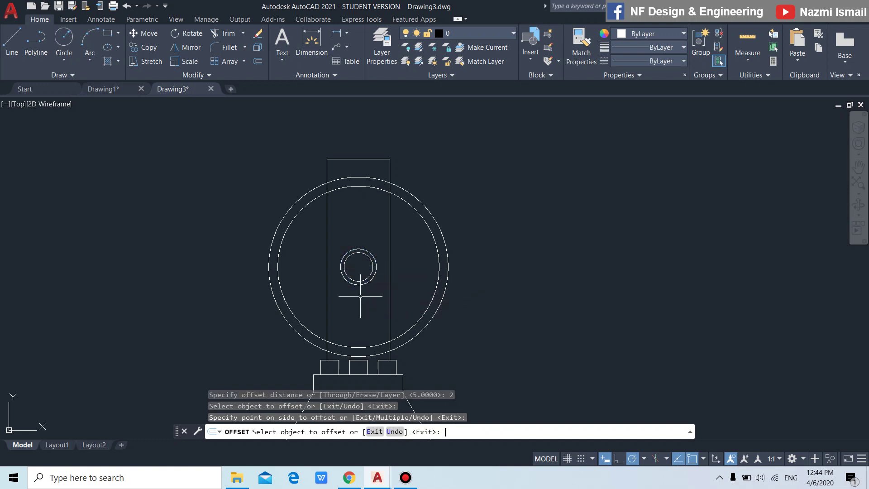
pyautogui.press('Return')
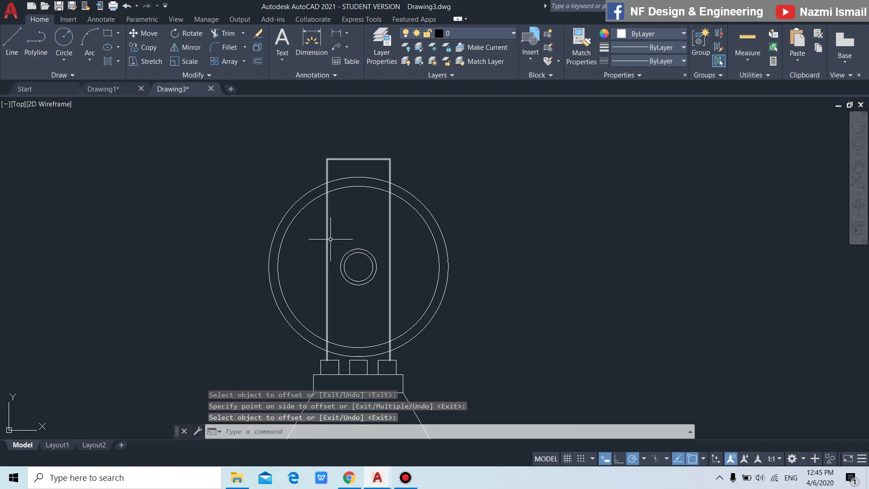
# Step: Draw a centred, scale-5 multiline spoke diagonally from the hub centre out past the rim
pyautogui.write('m')
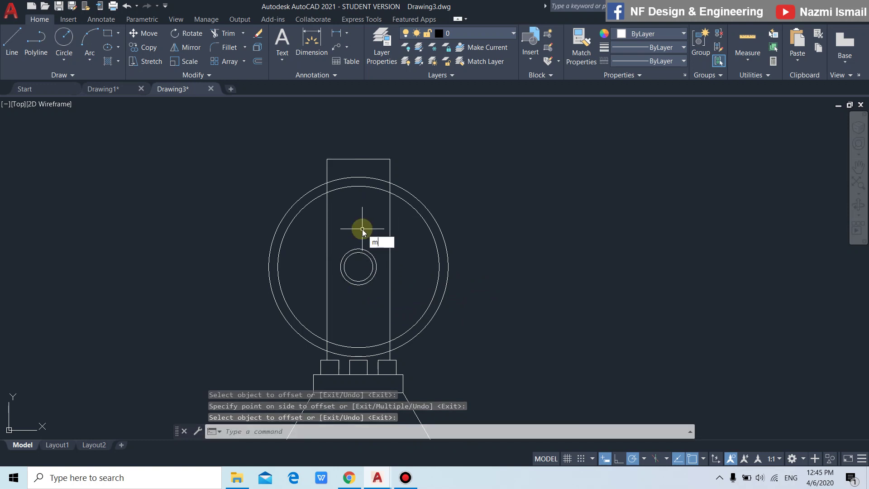
pyautogui.press('Return')
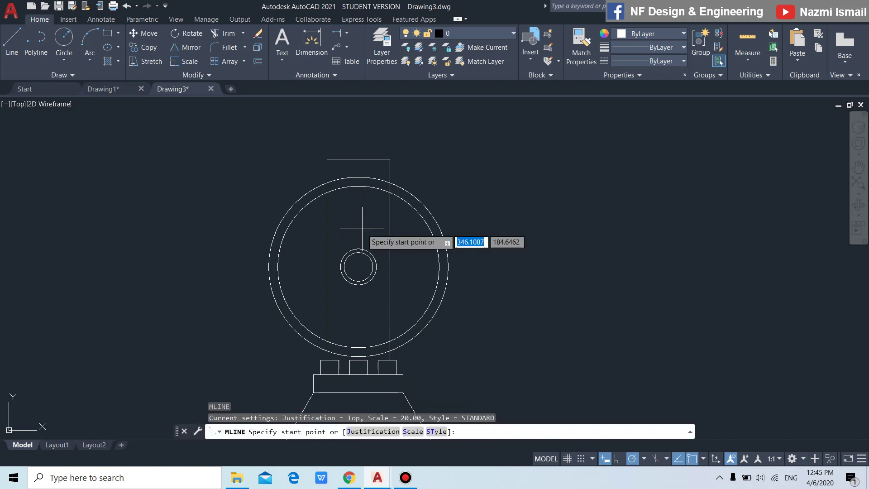
pyautogui.click(366, 434)
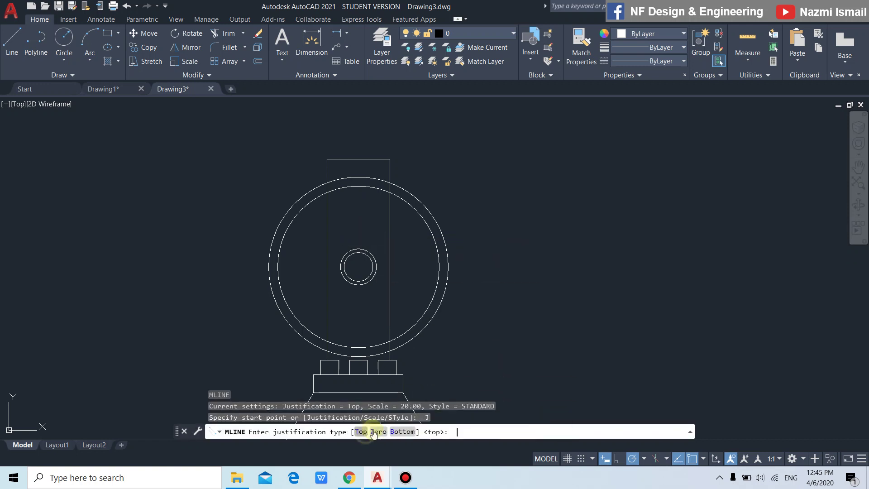
pyautogui.click(380, 433)
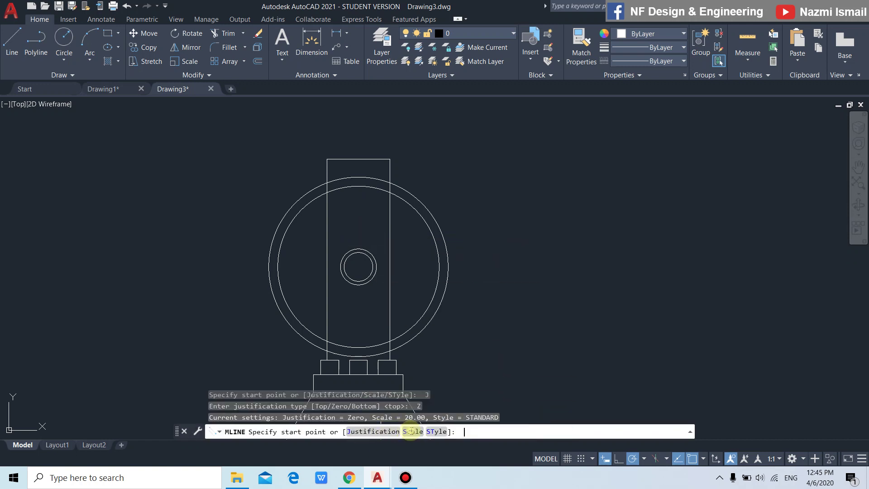
pyautogui.click(412, 432)
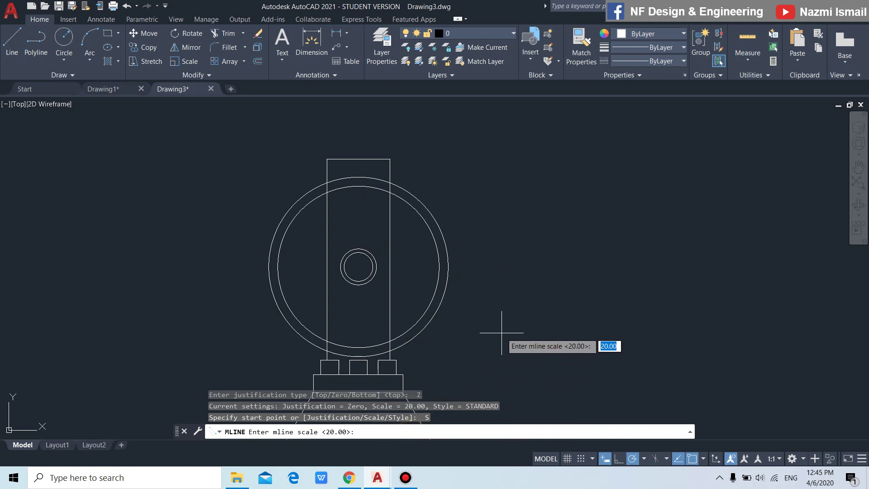
pyautogui.write('5')
pyautogui.press('Return')
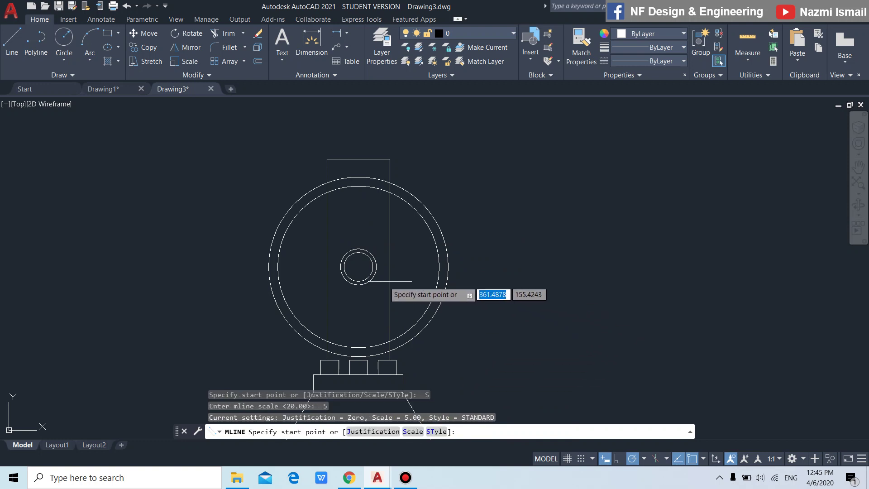
pyautogui.click(358, 268)
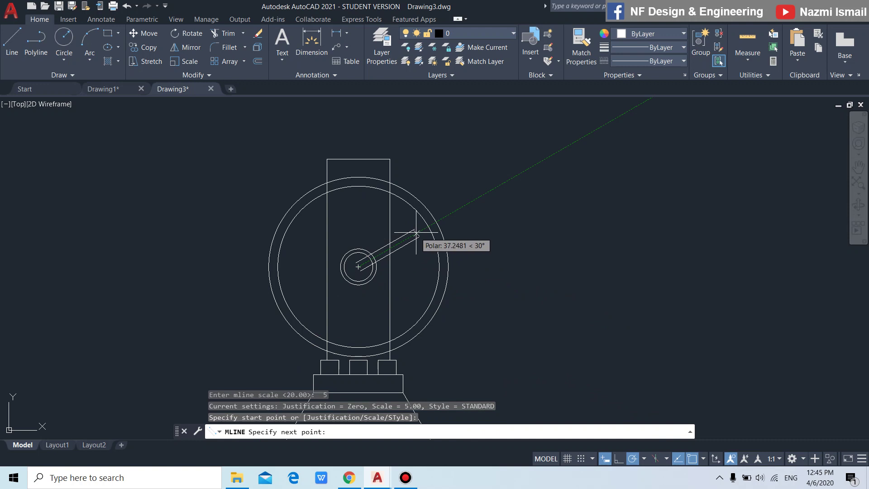
pyautogui.click(435, 222)
pyautogui.press('Return')
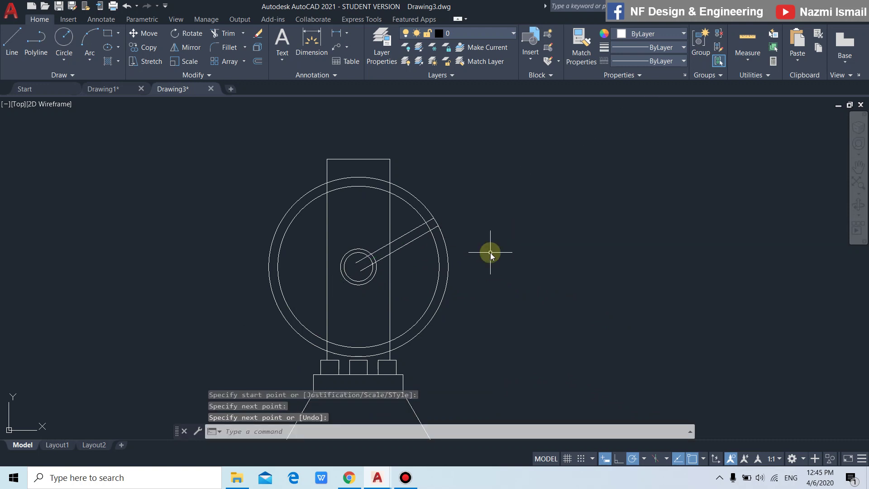
pyautogui.write('TR')
# Step: Trim the spoke's stub beyond the outer ring and its lines inside the hub
pyautogui.press('Return')
pyautogui.click(436, 222)
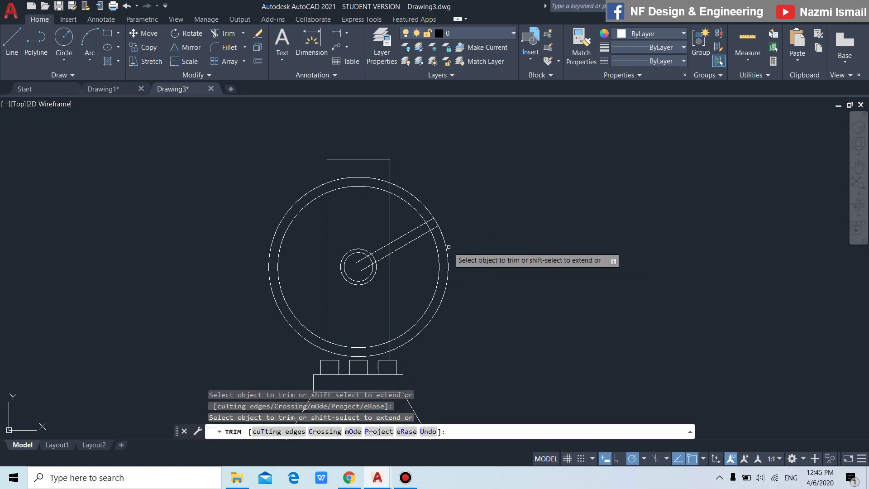
pyautogui.click(435, 228)
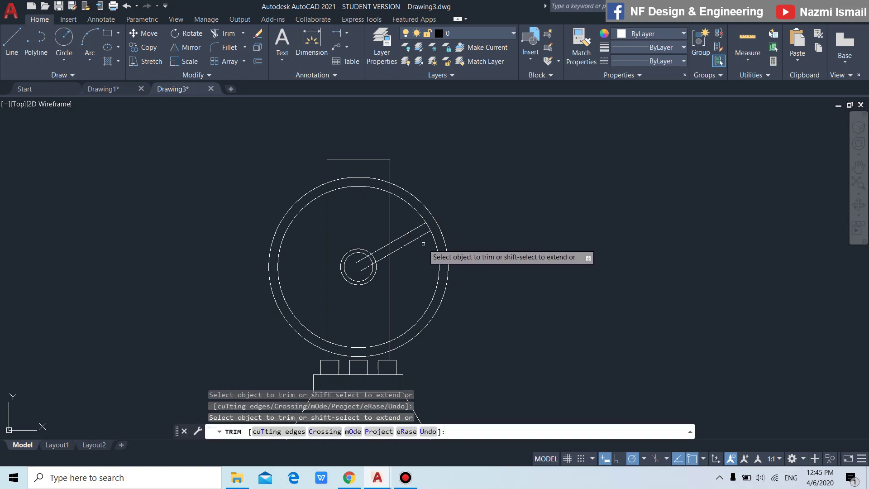
pyautogui.click(363, 270)
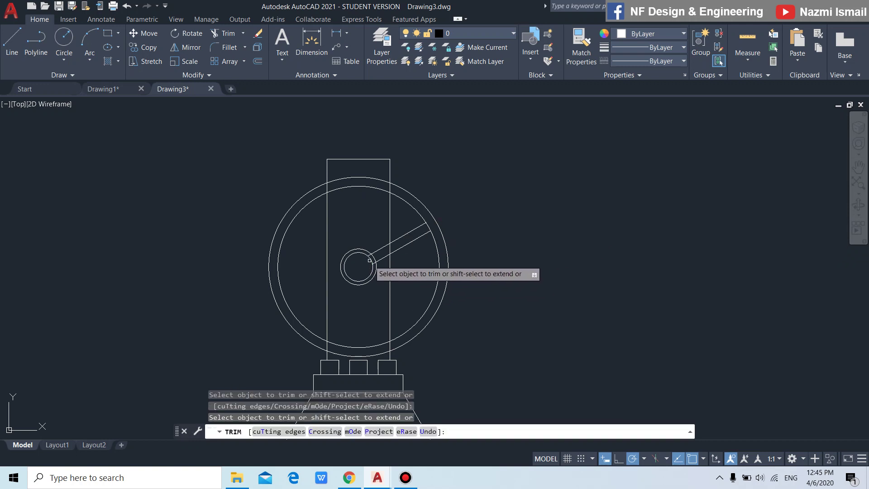
pyautogui.scroll(6, 386, 265)
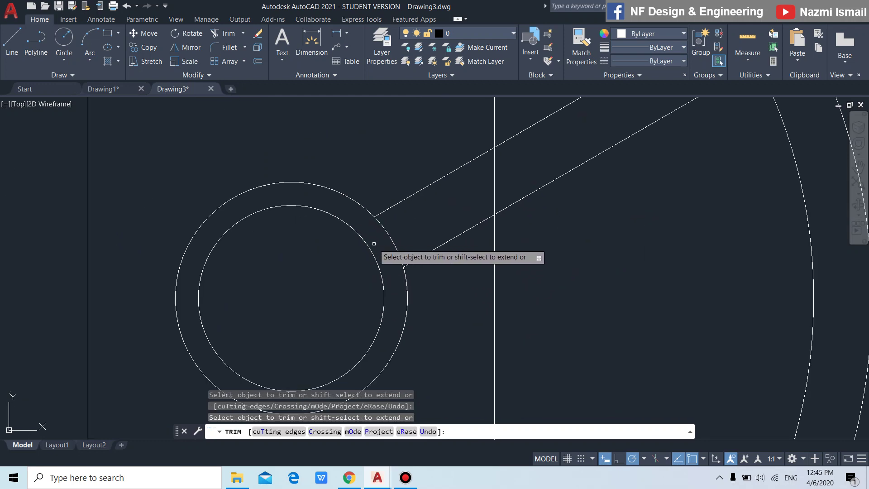
pyautogui.press('Return')
pyautogui.scroll(-4, 389, 248)
pyautogui.scroll(-3, 421, 251)
pyautogui.scroll(4, 421, 252)
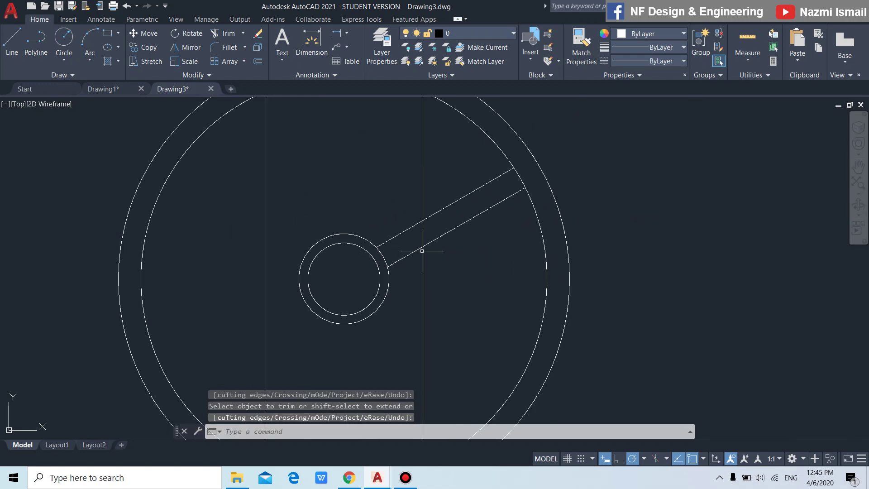
pyautogui.scroll(-4, 431, 276)
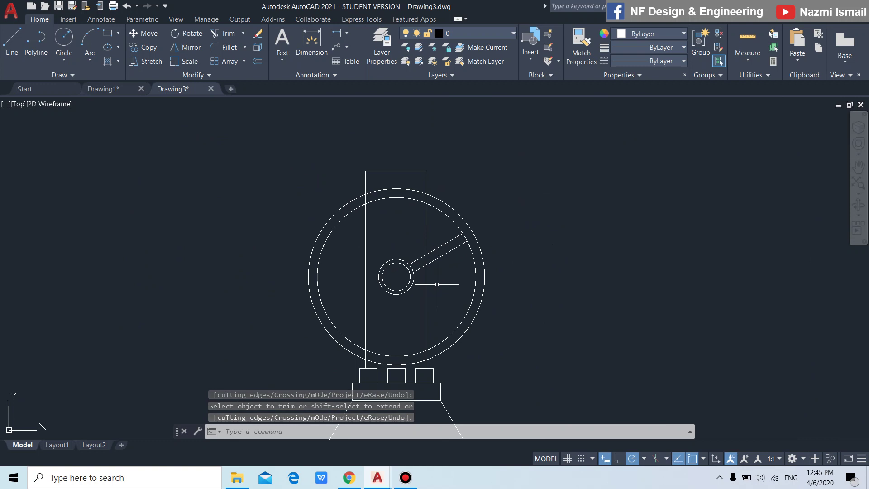
pyautogui.write('a')
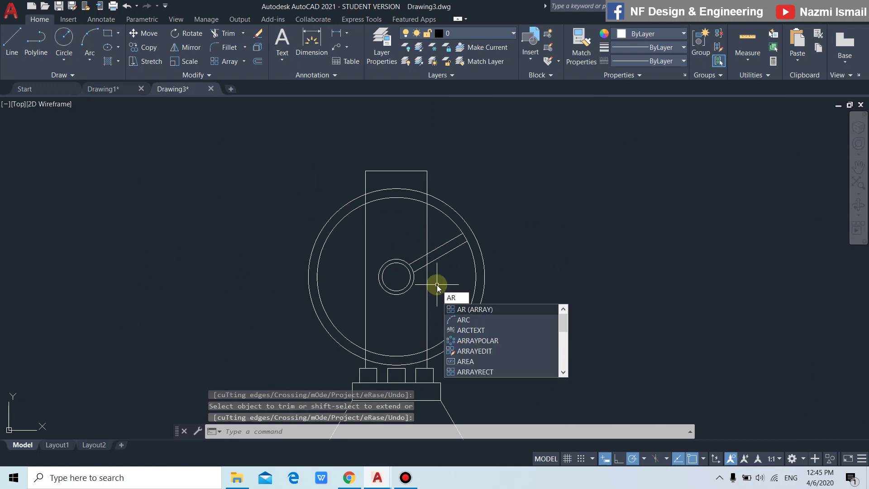
# Step: Polar-array the diagonal spoke around the hub centre with 3 items, 120° apart
pyautogui.press('Return')
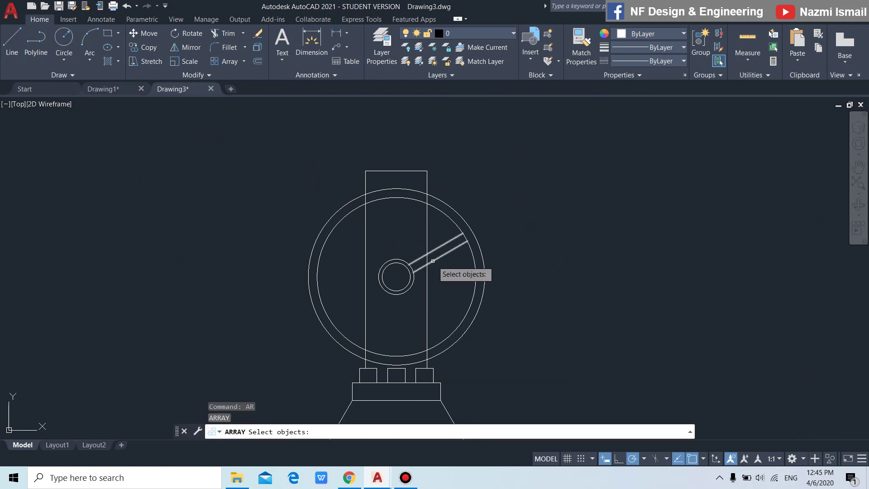
pyautogui.click(432, 261)
pyautogui.rightClick(433, 261)
pyautogui.click(460, 311)
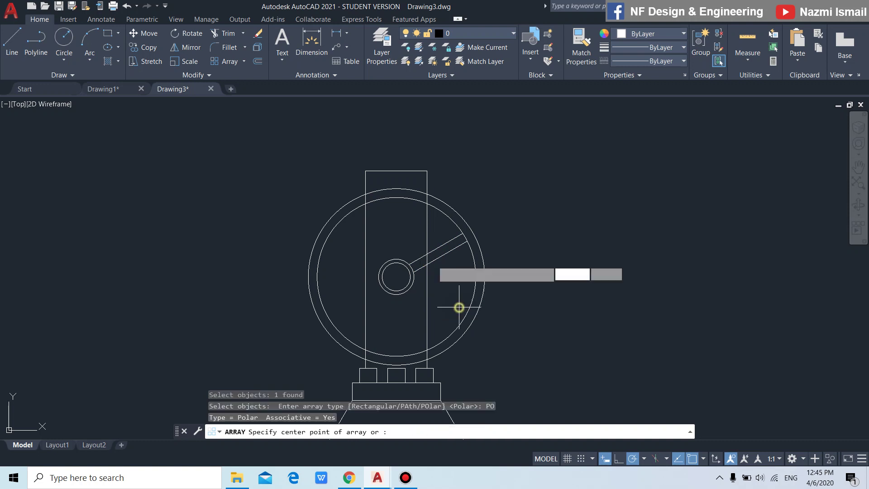
pyautogui.click(396, 288)
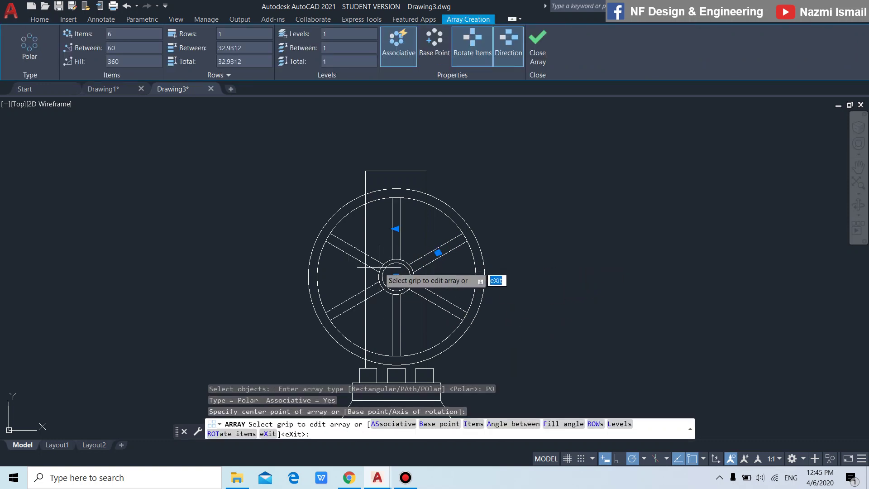
pyautogui.click(116, 59)
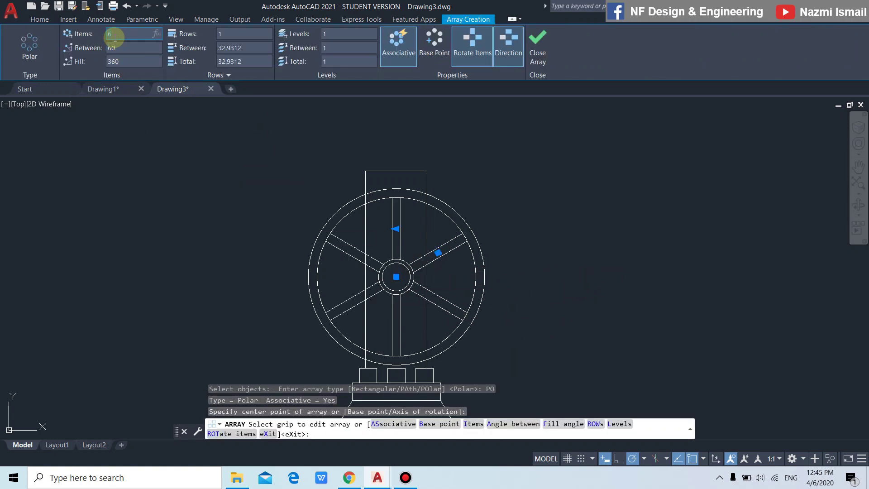
pyautogui.write('3')
pyautogui.press('Return')
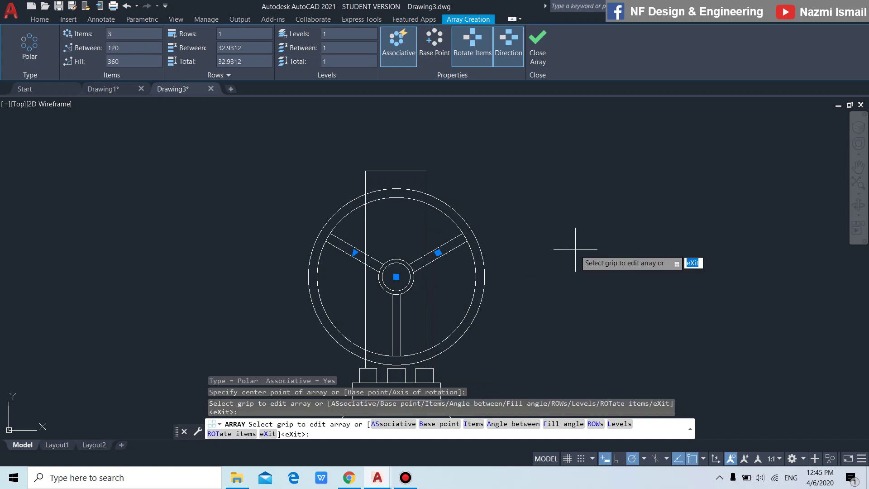
pyautogui.press('Return')
pyautogui.write('c')
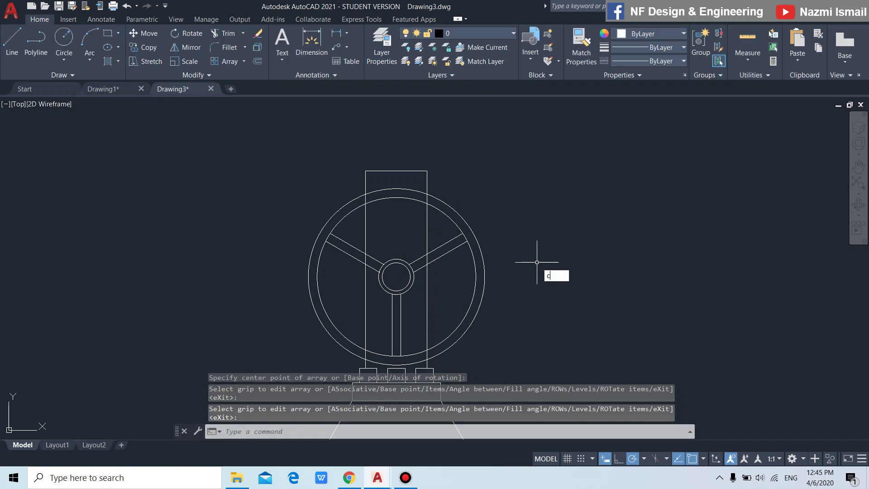
pyautogui.press('Return')
# Step: Draw a radius-30 circle centred on the hub
pyautogui.click(395, 277)
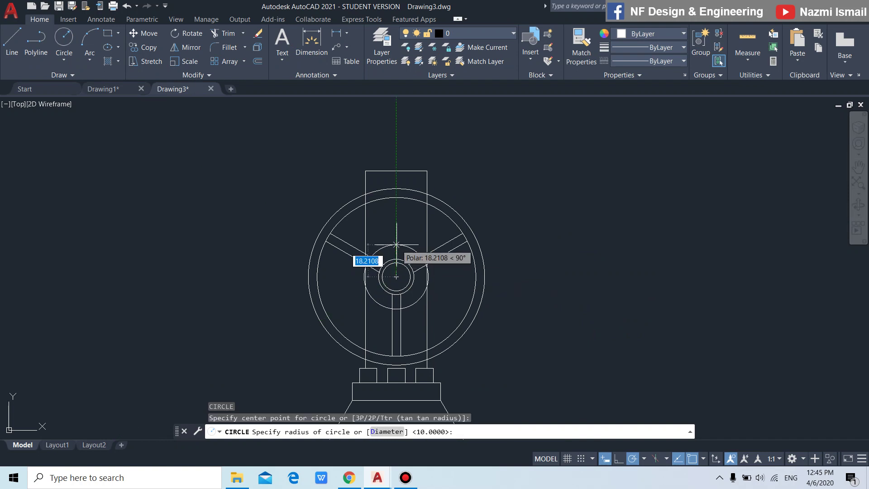
pyautogui.write('30')
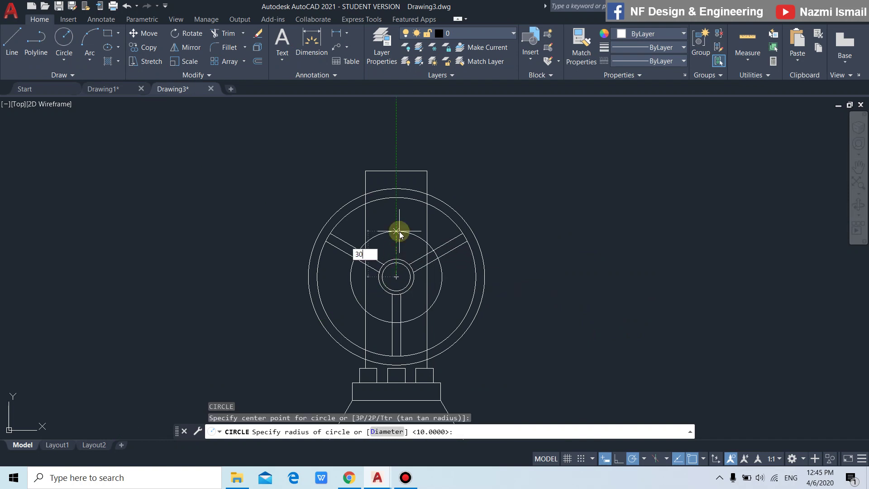
pyautogui.press('Return')
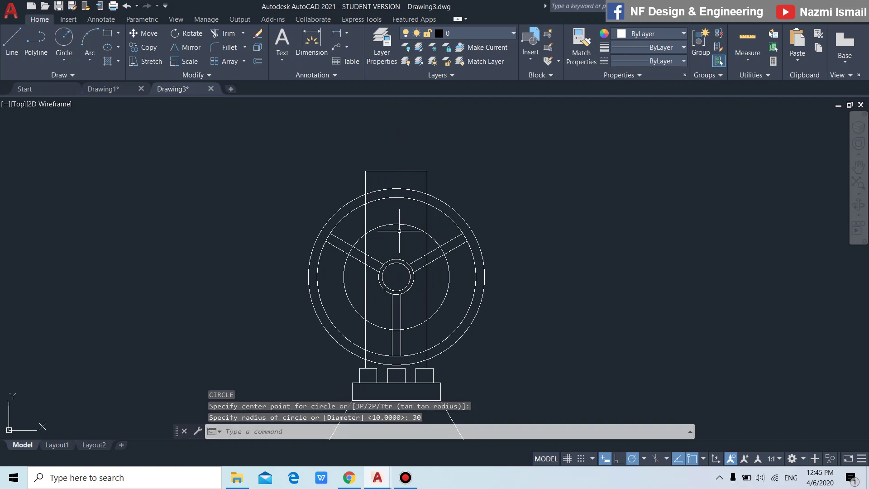
pyautogui.write('c')
# Step: Add a radius-3 circle centred 25 units above the hub centre
pyautogui.press('Return')
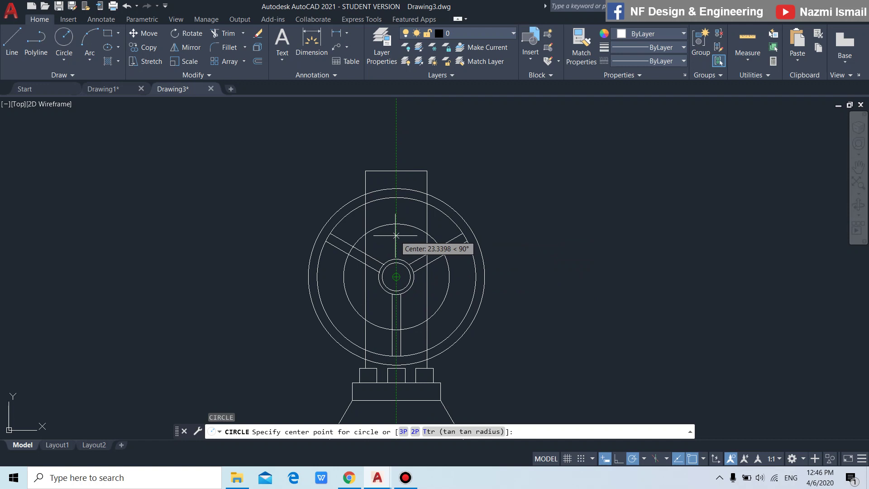
pyautogui.write('25')
pyautogui.press('Return')
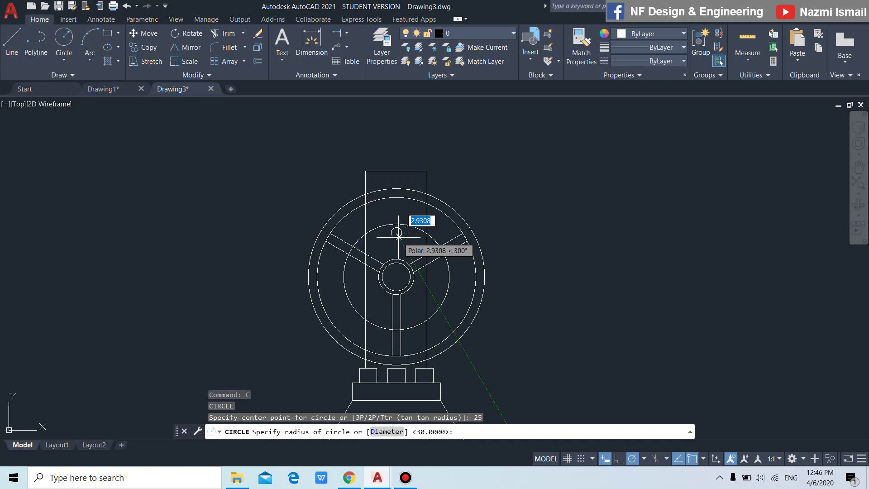
pyautogui.write('3')
pyautogui.press('Return')
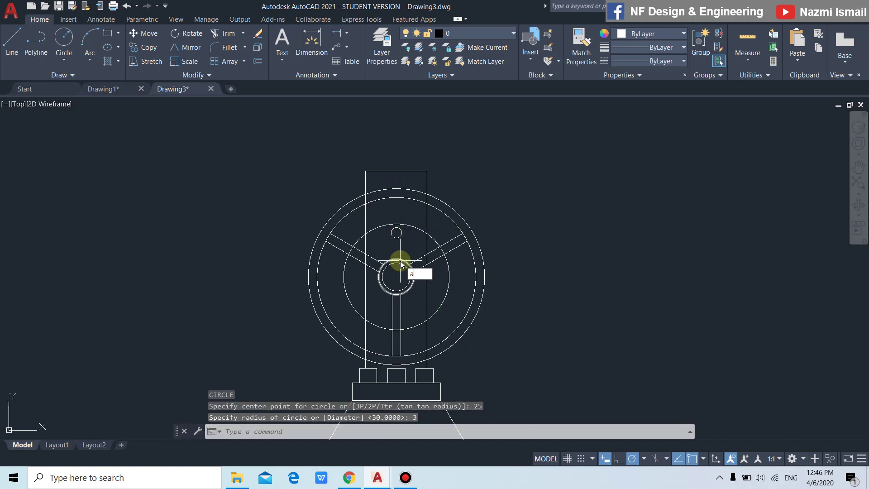
pyautogui.press('Return')
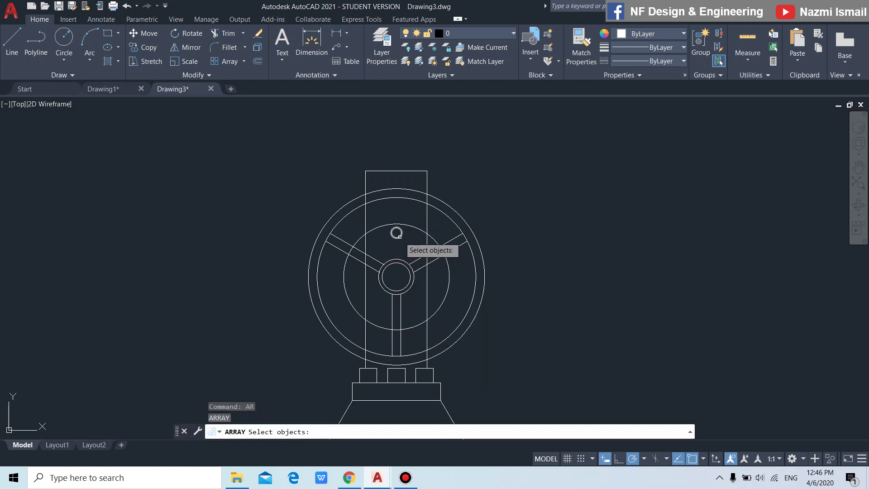
# Step: Polar-array the small circle around the hub centre into 12 evenly spaced holes
pyautogui.click(396, 233)
pyautogui.press('Return')
pyautogui.click(423, 284)
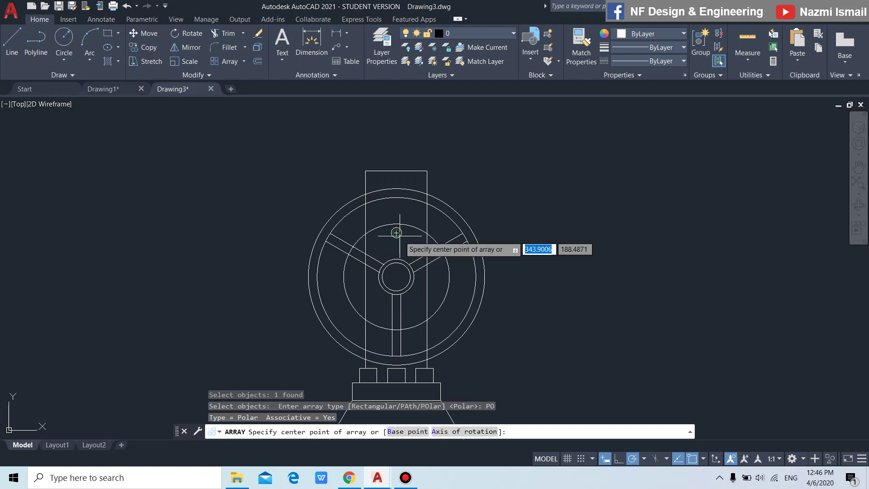
pyautogui.click(396, 276)
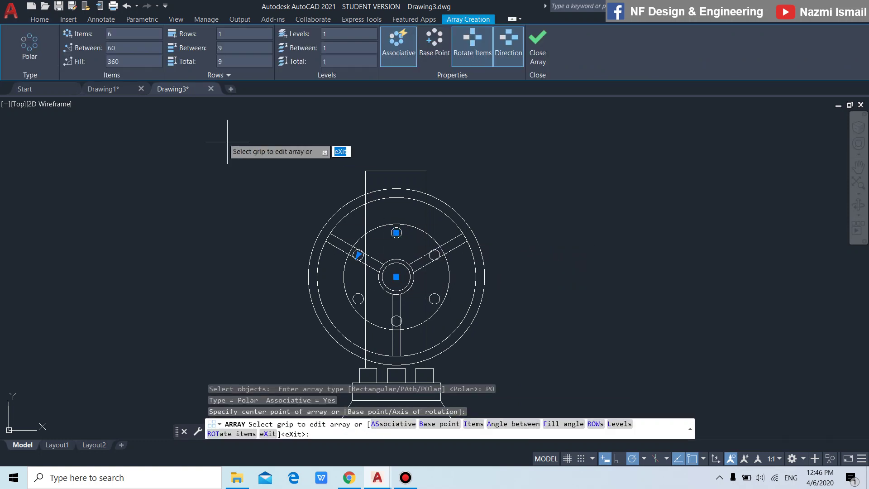
pyautogui.write('12')
pyautogui.press('Return')
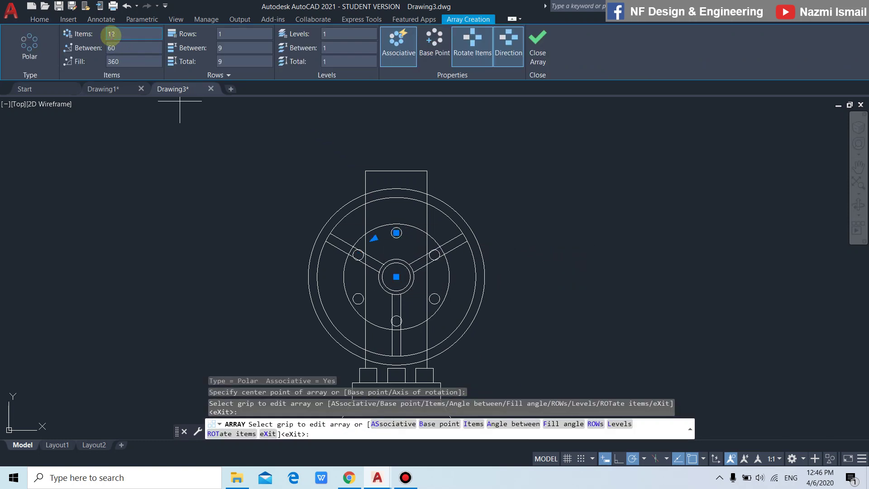
pyautogui.press('Return')
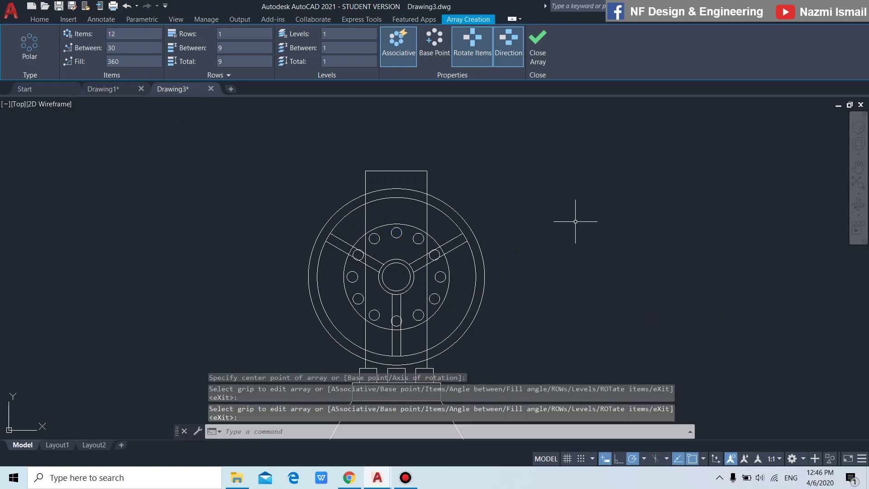
pyautogui.click(429, 256)
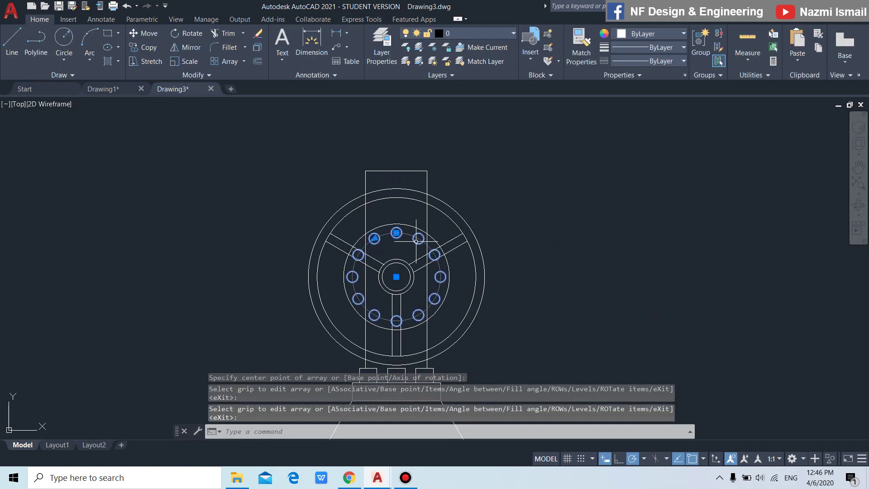
pyautogui.press('Escape')
pyautogui.press('Escape')
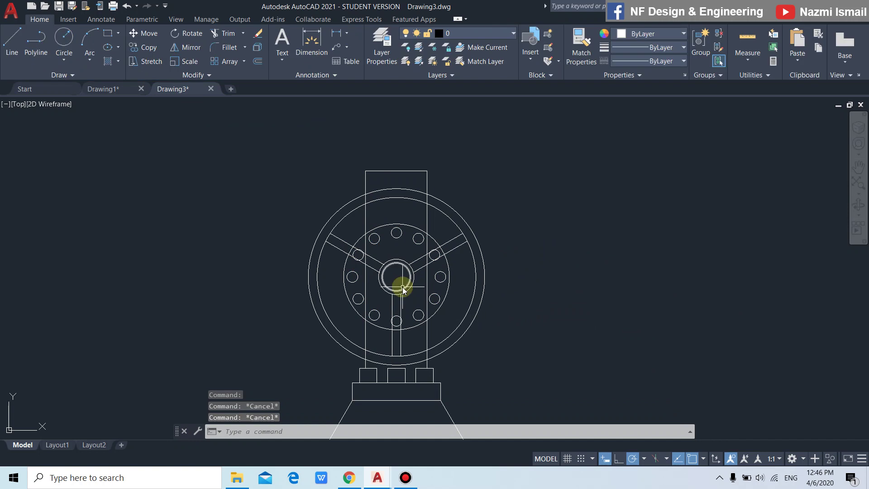
# Step: Explode the arrayed ring of small circles into individual circles
pyautogui.rightClick(405, 294)
pyautogui.press('Escape')
pyautogui.write('x')
pyautogui.press('Return')
pyautogui.click(435, 259)
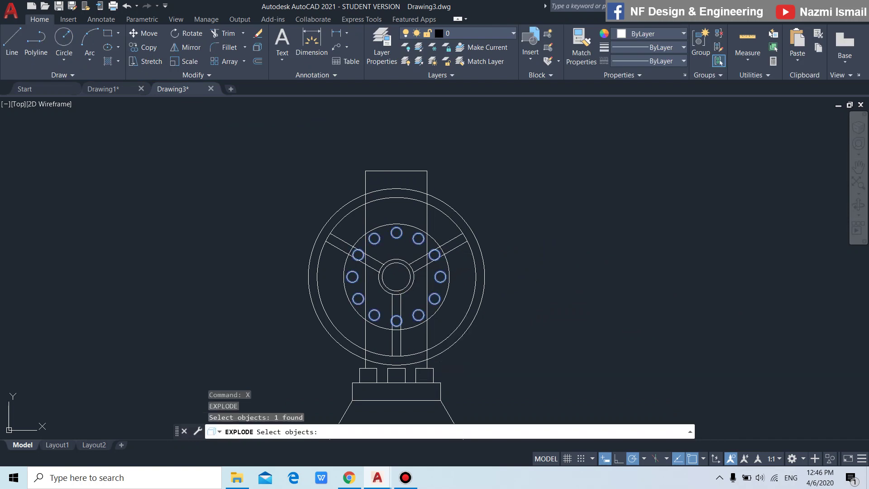
pyautogui.press('Return')
pyautogui.scroll(4, 436, 261)
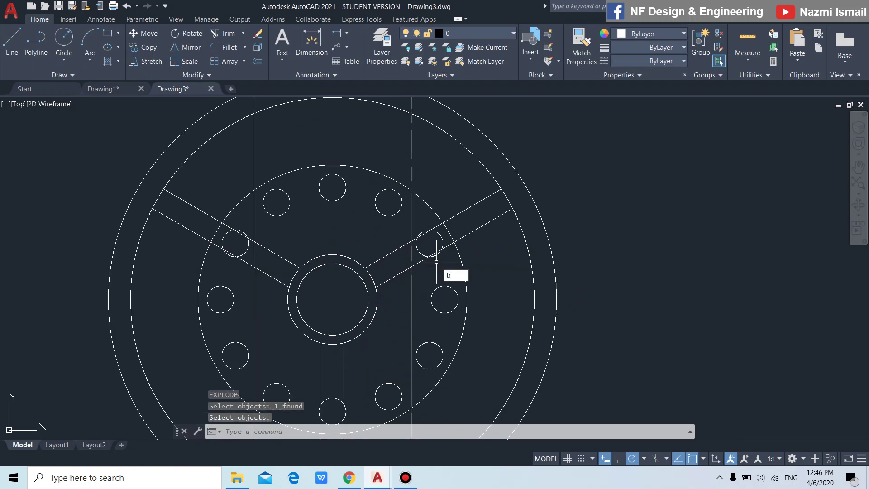
# Step: Trim the circle and hole arcs lying inside the three spokes
pyautogui.press('Return')
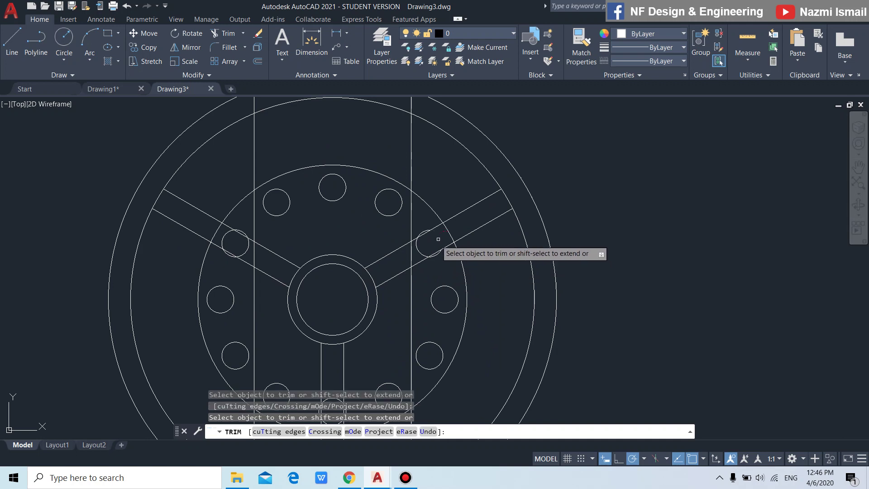
pyautogui.scroll(-2, 430, 240)
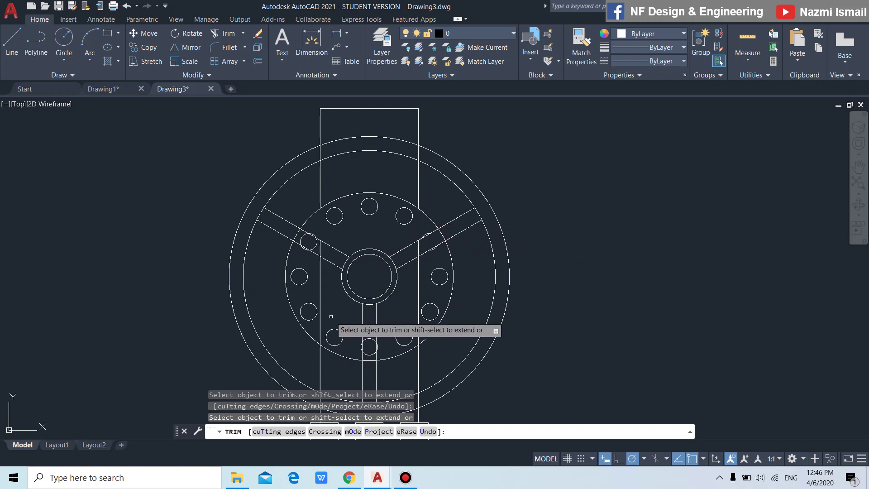
pyautogui.scroll(-1, 333, 295)
pyautogui.scroll(1, 323, 312)
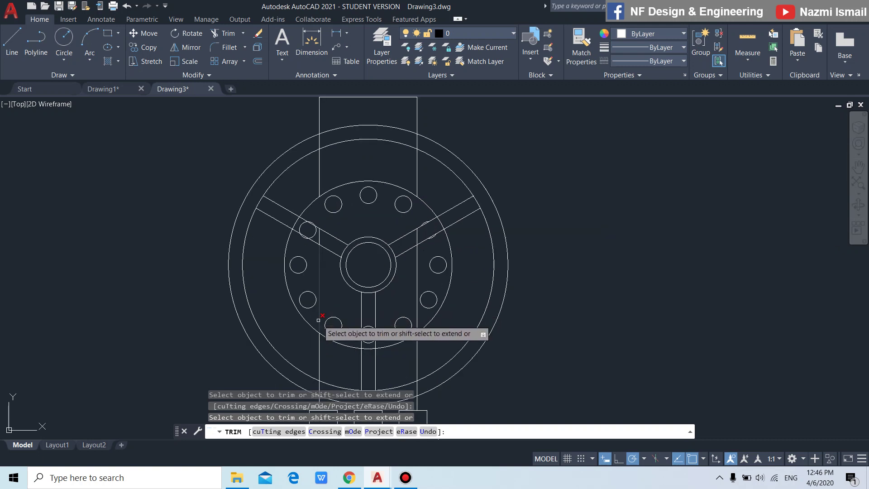
pyautogui.click(319, 317)
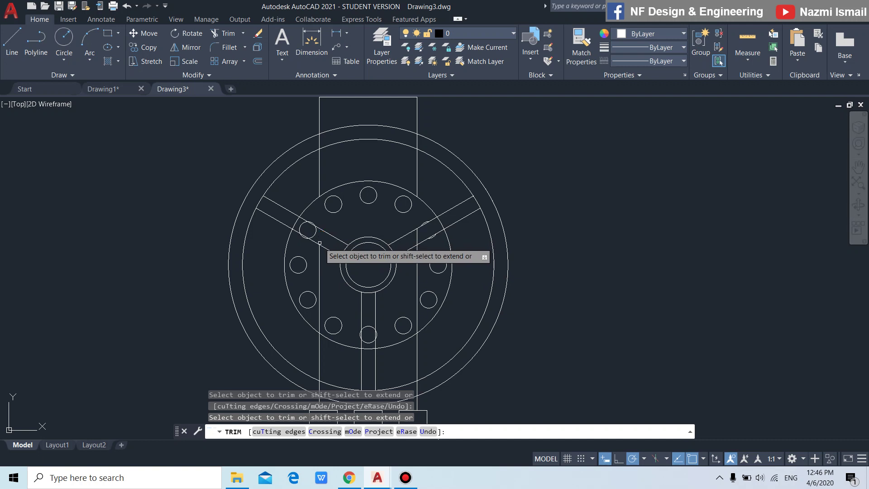
pyautogui.click(319, 253)
pyautogui.click(368, 327)
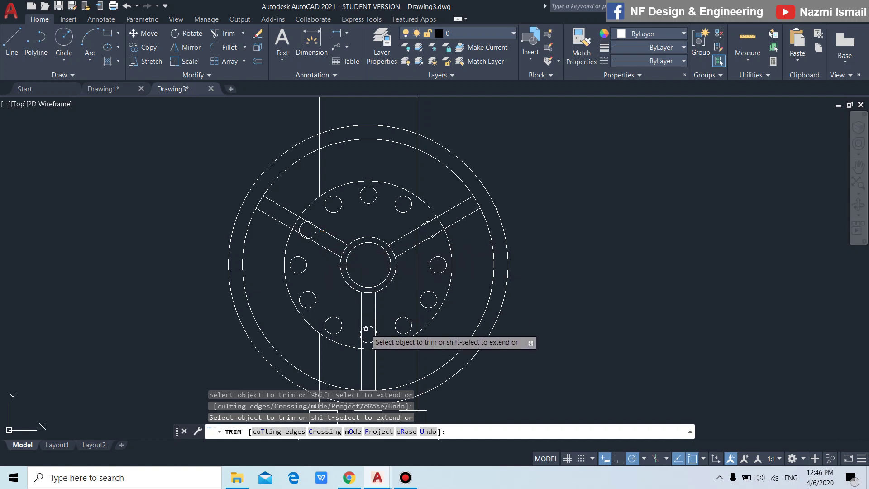
pyautogui.click(368, 342)
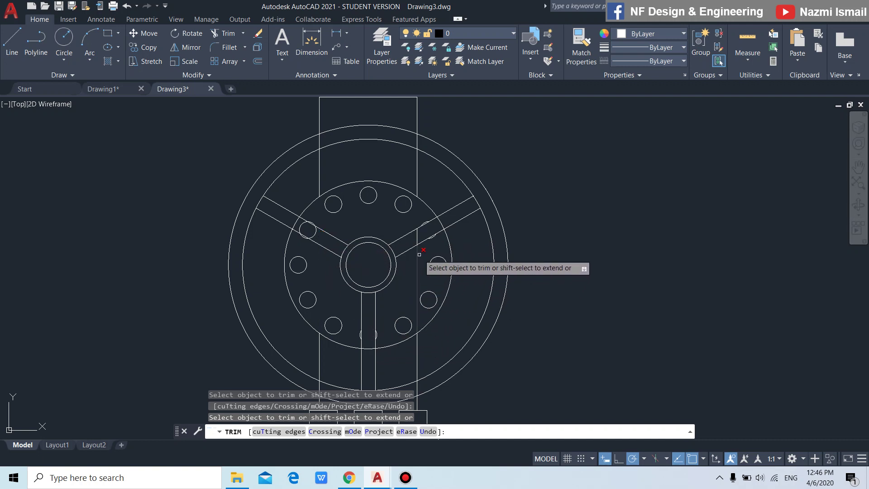
pyautogui.click(306, 222)
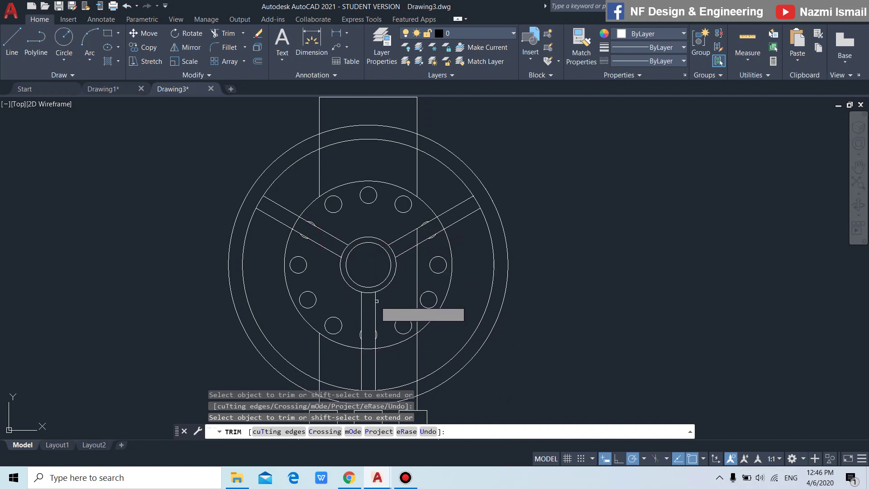
pyautogui.click(417, 237)
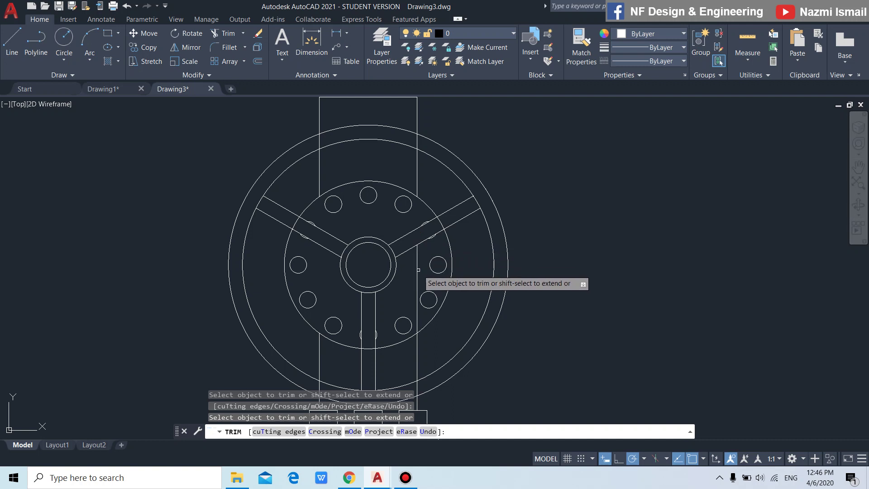
pyautogui.click(418, 270)
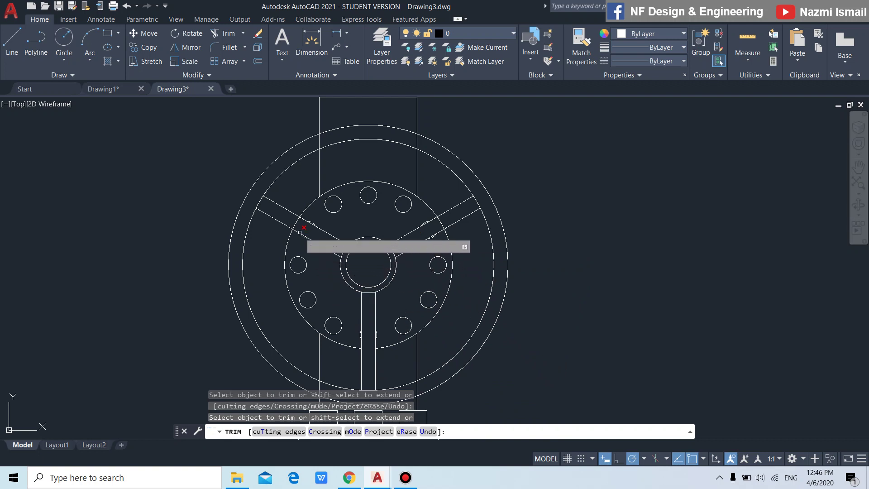
pyautogui.click(298, 222)
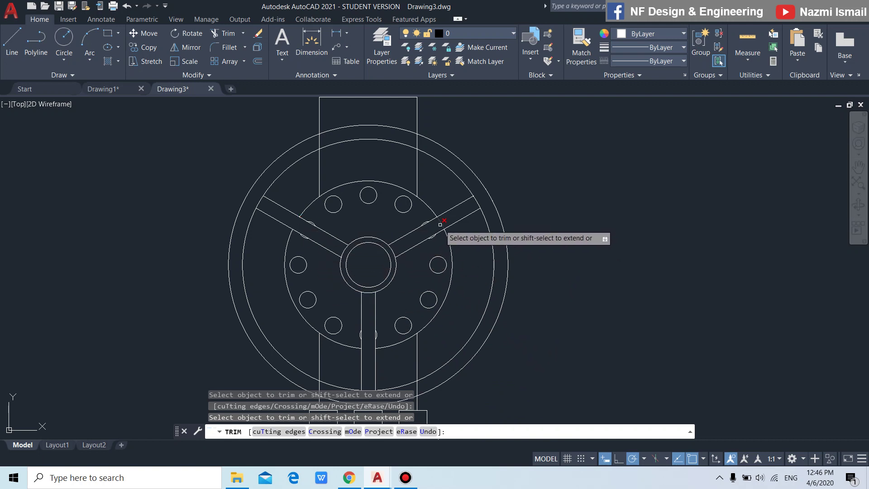
pyautogui.press('Escape')
# Step: Trim the two valve body lines crossing the lower wheel rim
pyautogui.scroll(-1, 407, 280)
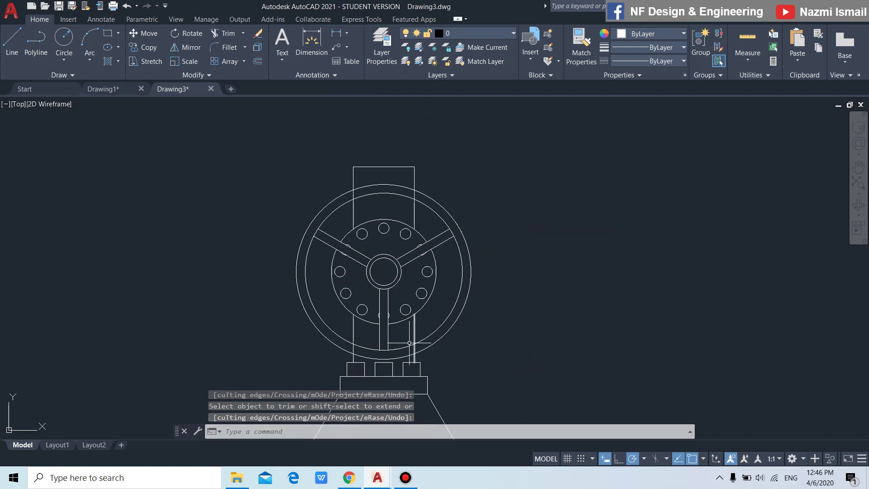
pyautogui.scroll(3, 326, 343)
pyautogui.press('Return')
pyautogui.click(326, 343)
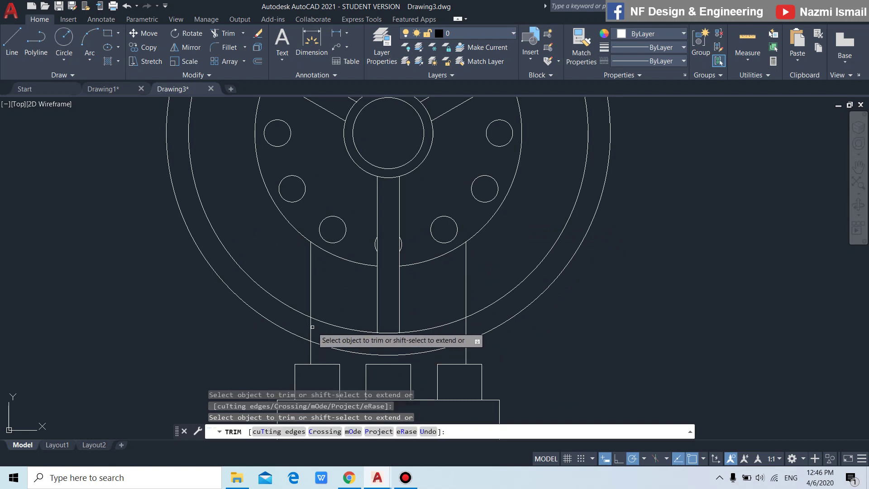
pyautogui.click(312, 326)
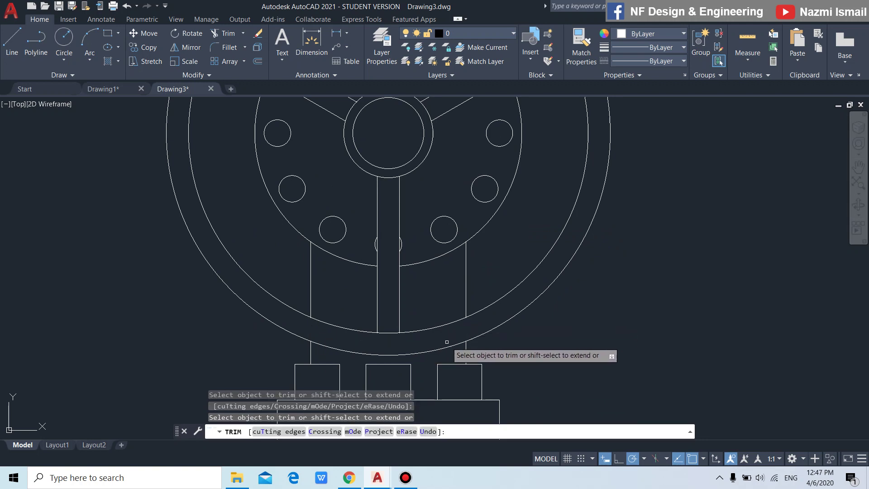
pyautogui.scroll(-5, 435, 326)
pyautogui.scroll(3, 437, 262)
pyautogui.scroll(1, 437, 260)
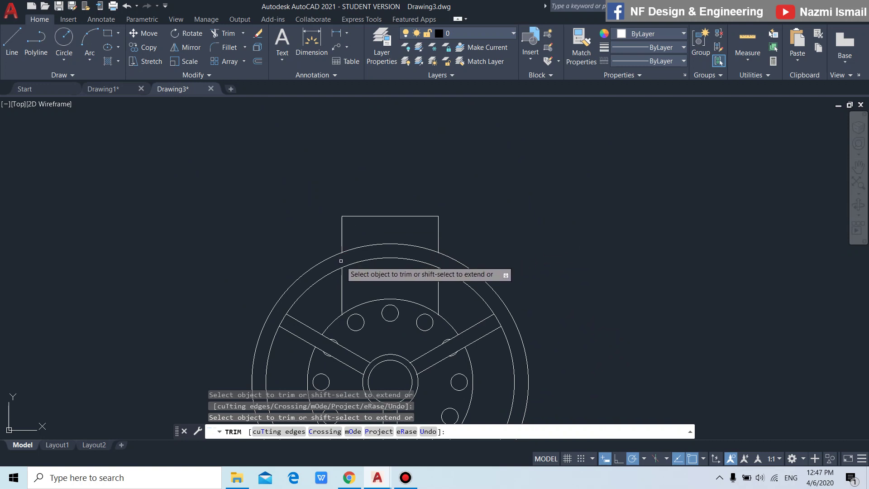
pyautogui.press('Return')
pyautogui.scroll(-2, 382, 220)
pyautogui.scroll(-2, 434, 290)
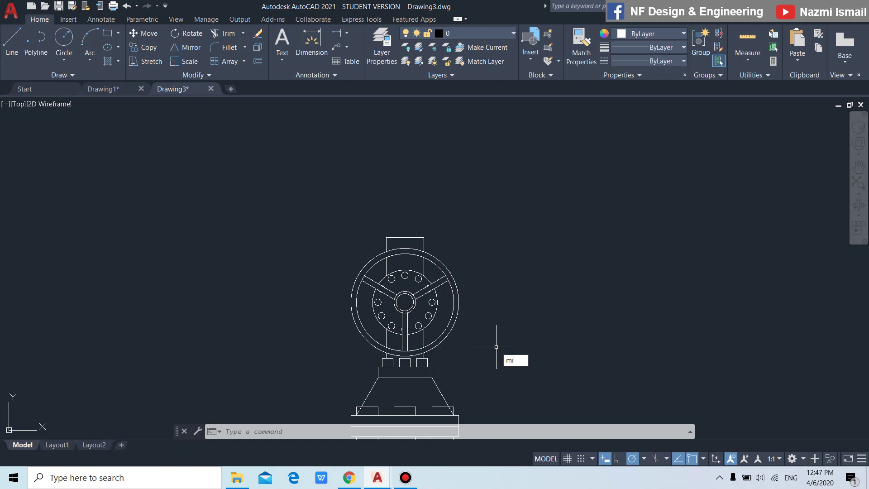
# Step: Mirror the lower flange block and studs about a horizontal line through the wheel centre, keeping the original
pyautogui.press('Return')
pyautogui.scroll(4, 427, 382)
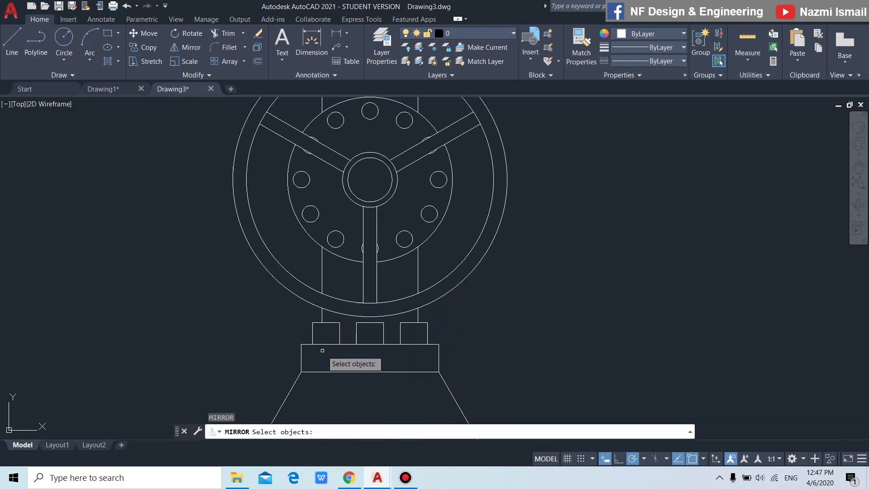
pyautogui.click(284, 322)
pyautogui.click(500, 386)
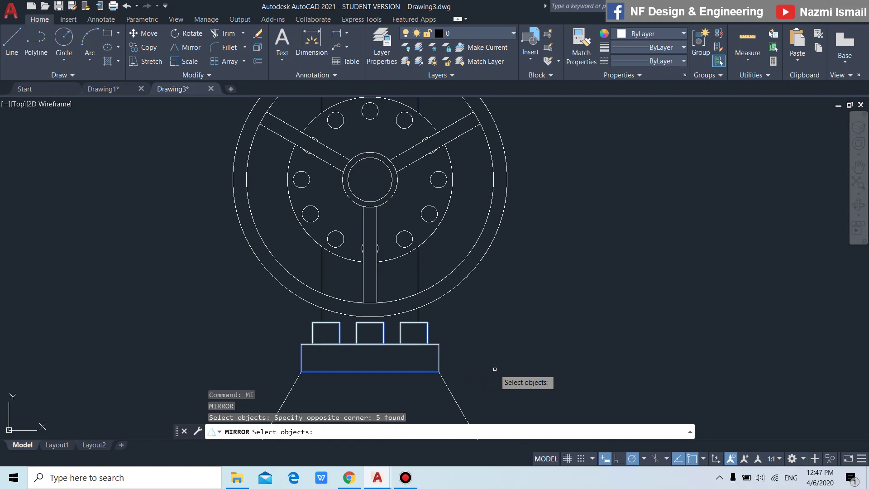
pyautogui.press('Return')
pyautogui.scroll(-4, 455, 369)
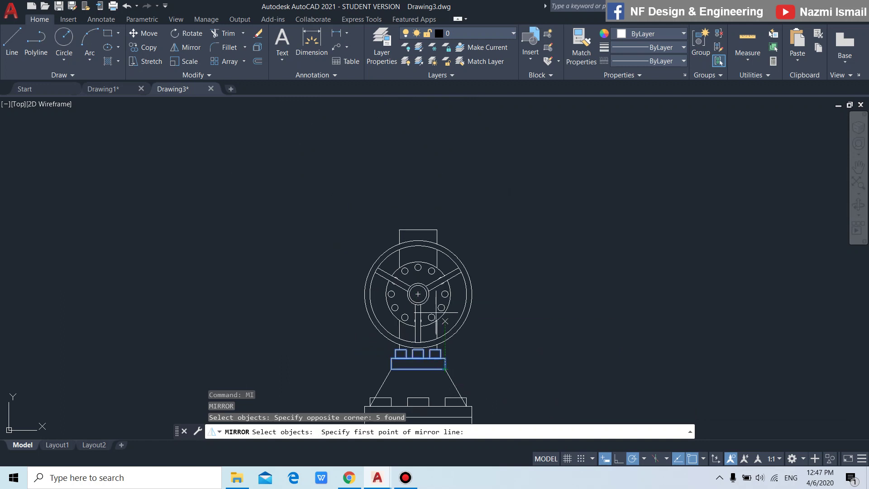
pyautogui.click(417, 293)
pyautogui.click(521, 296)
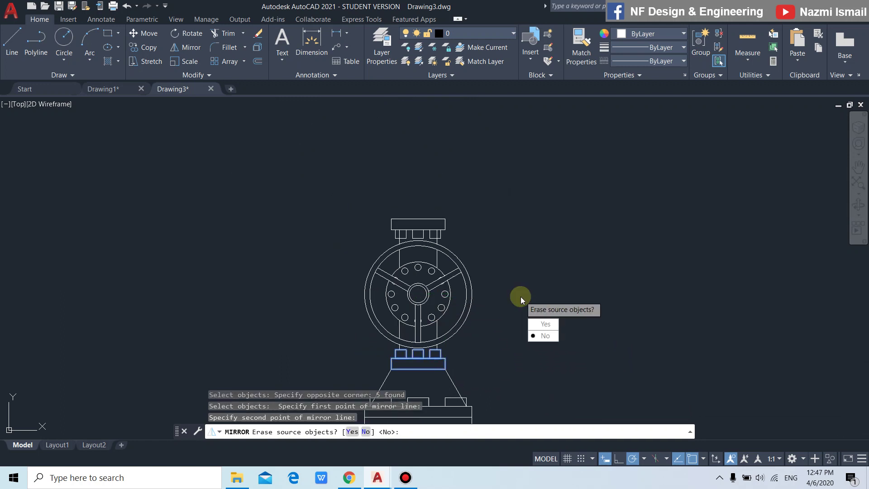
pyautogui.press('Return')
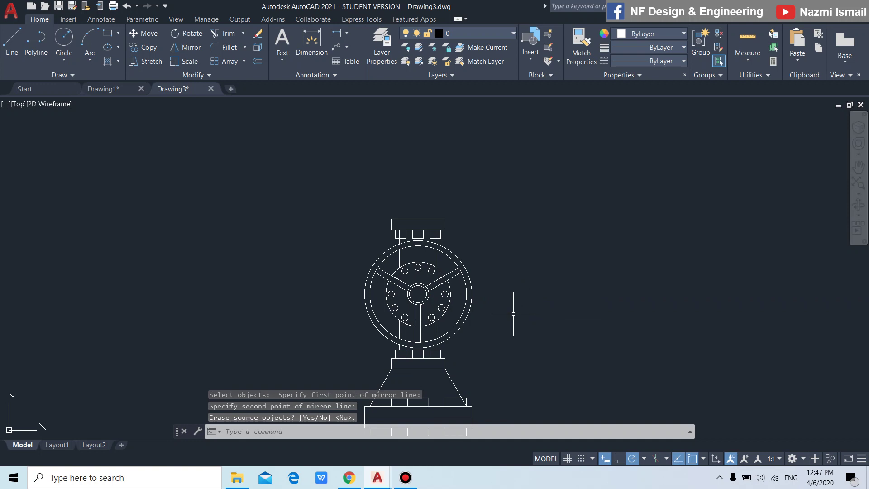
# Step: Trim the short leftover line inside the mirrored block's left stud
pyautogui.scroll(4, 430, 241)
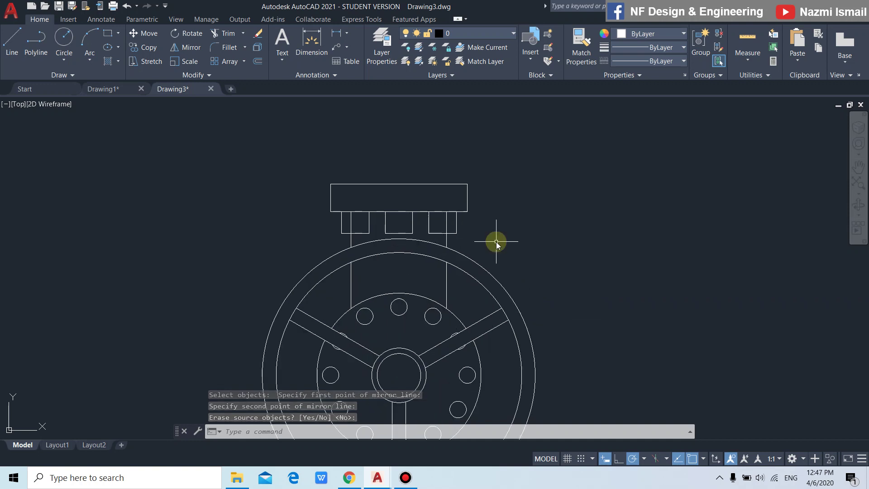
pyautogui.write('tr')
pyautogui.press('Return')
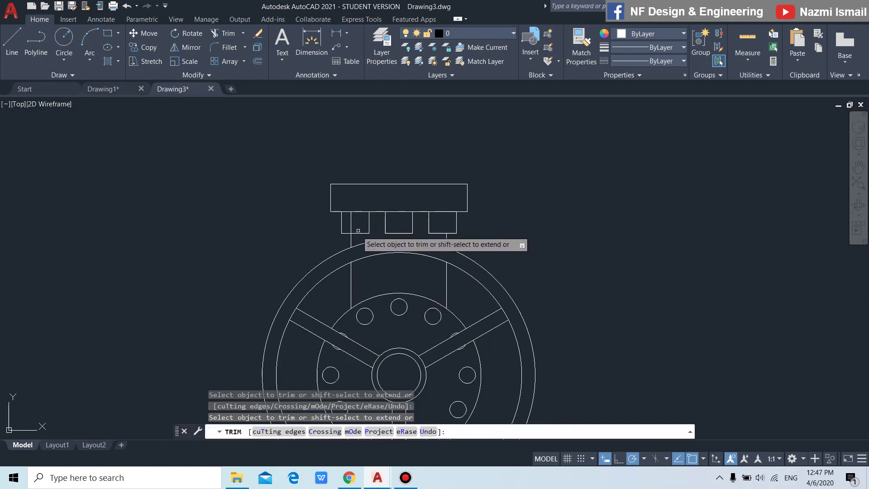
pyautogui.click(352, 224)
pyautogui.press('Escape')
pyautogui.scroll(-4, 385, 231)
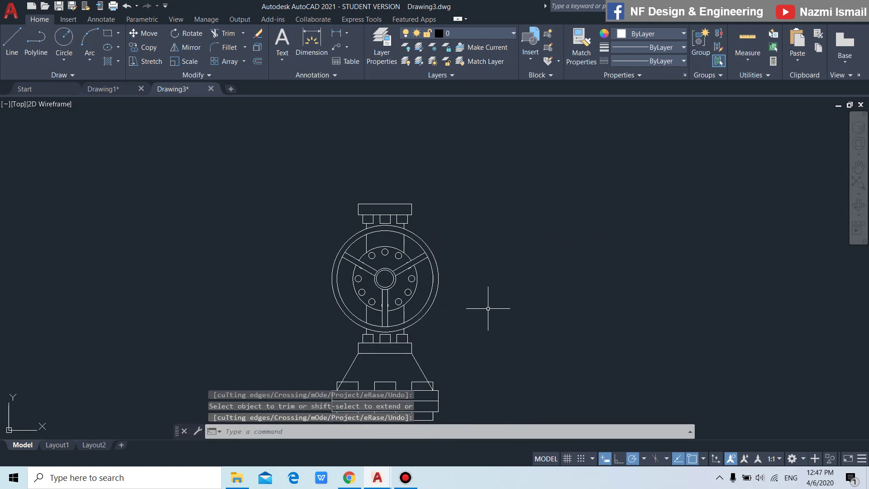
pyautogui.write('co')
pyautogui.press('Return')
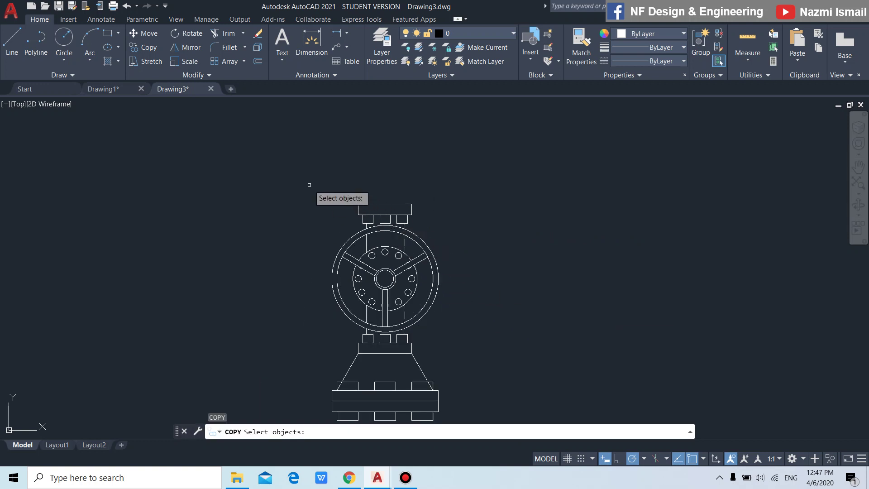
# Step: Copy the whole handwheel valve assembly 130 units straight up
pyautogui.click(295, 177)
pyautogui.click(498, 362)
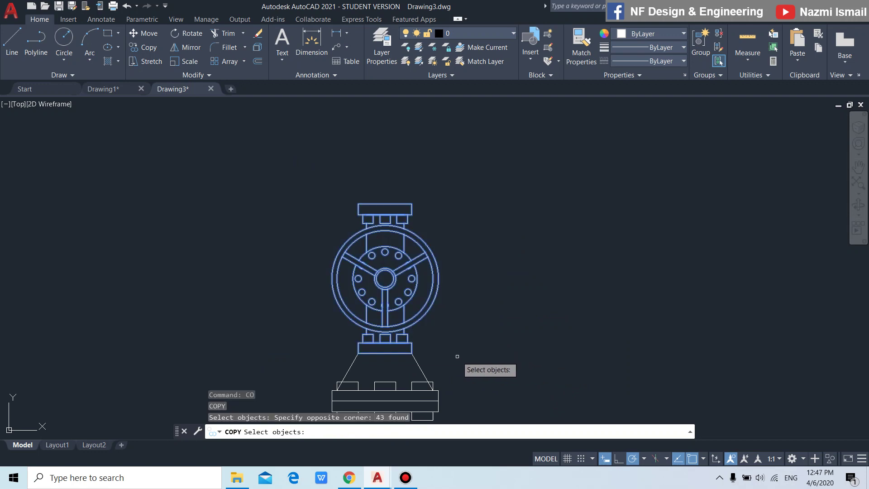
pyautogui.press('Return')
pyautogui.click(385, 343)
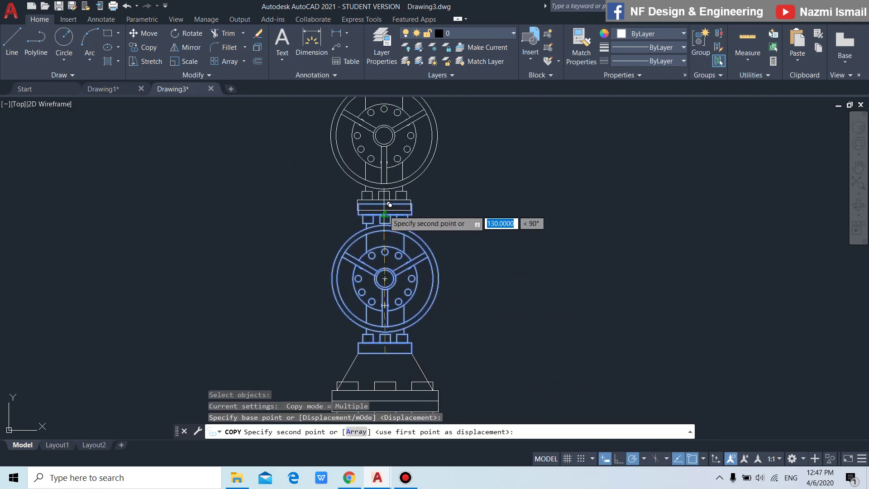
pyautogui.click(385, 195)
pyautogui.press('Return')
pyautogui.scroll(-5, 401, 307)
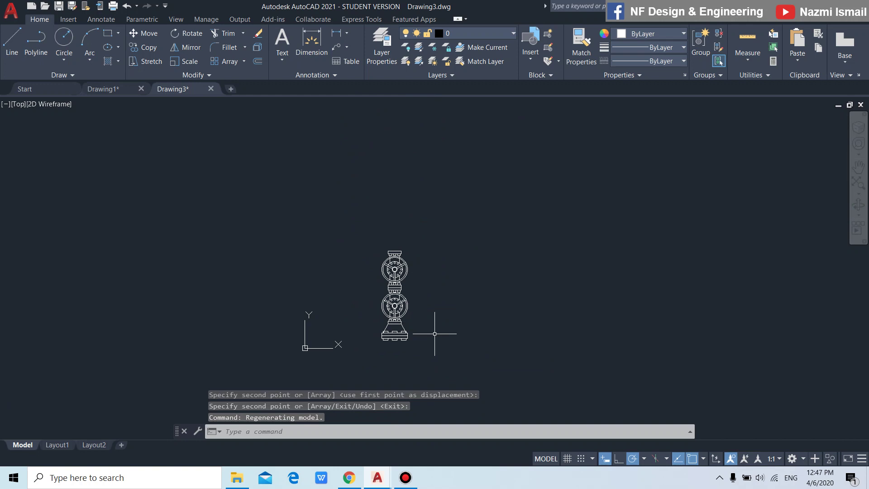
pyautogui.scroll(3, 398, 244)
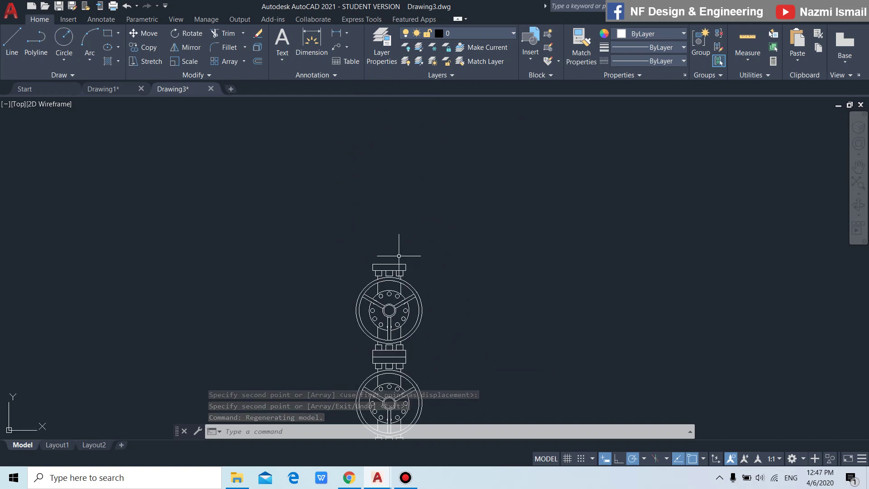
pyautogui.scroll(2, 417, 287)
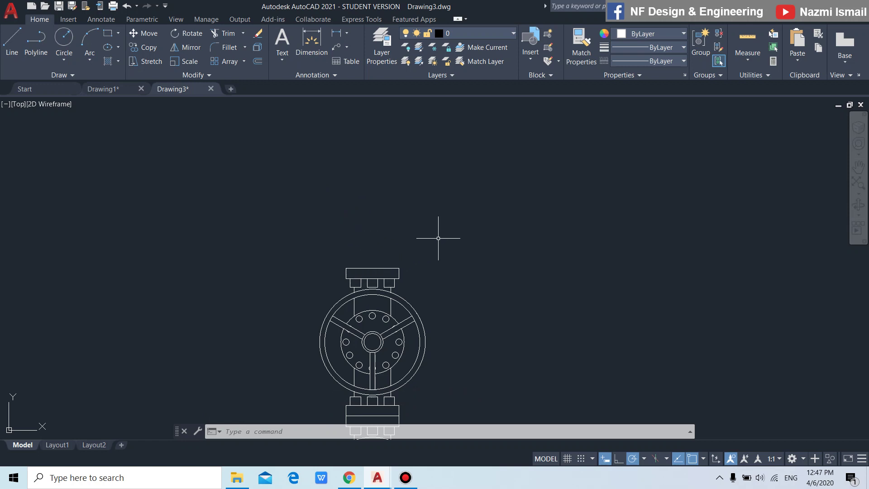
# Step: Draw a 50 × 50 square to the right of the valve top
pyautogui.write('r')
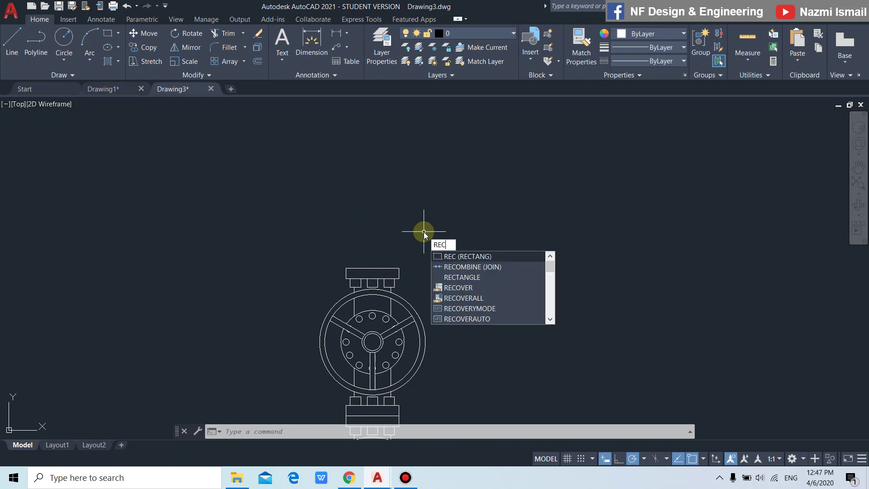
pyautogui.press('Return')
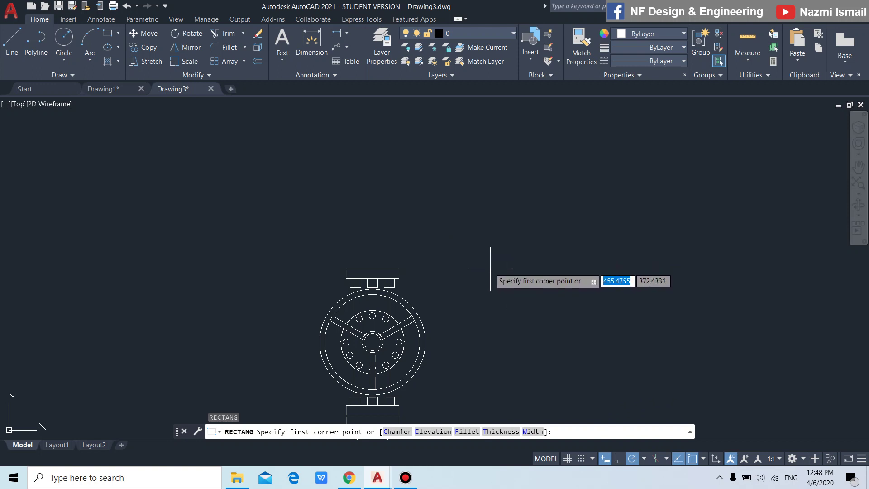
pyautogui.click(481, 264)
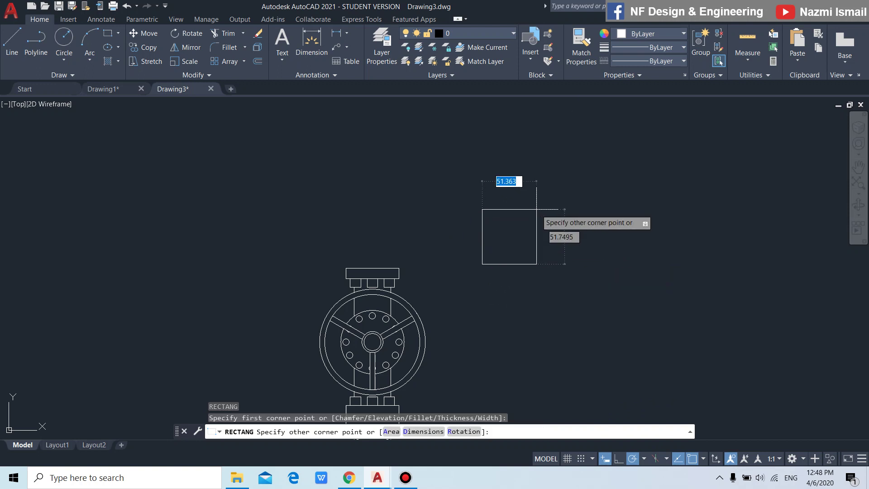
pyautogui.write('50')
pyautogui.press('Tab')
pyautogui.write('50')
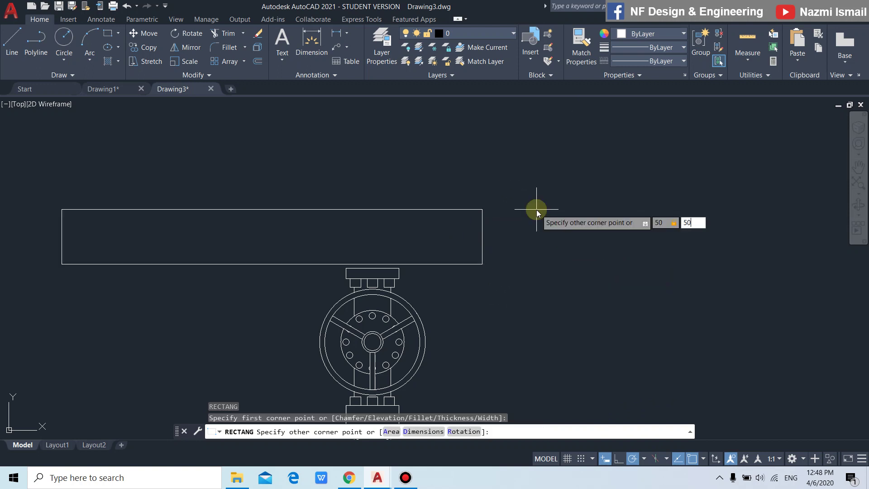
pyautogui.press('Return')
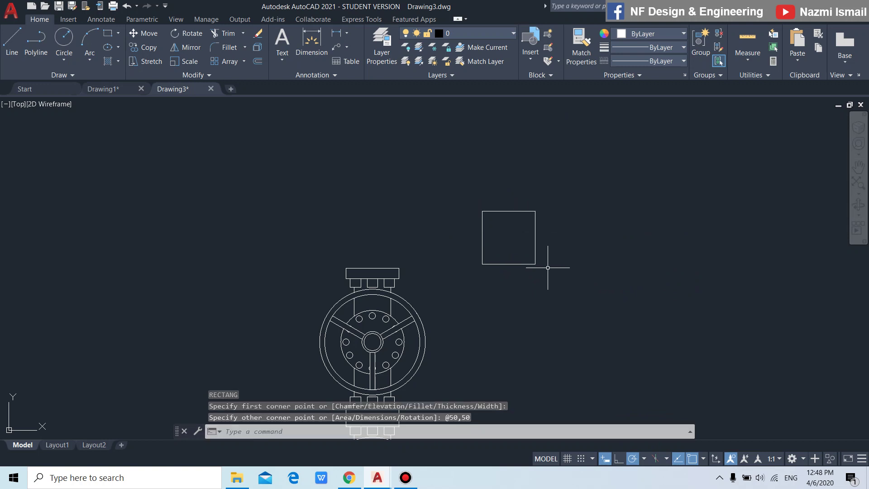
# Step: Draw a 35 × 5 rectangle below the square
pyautogui.write('c')
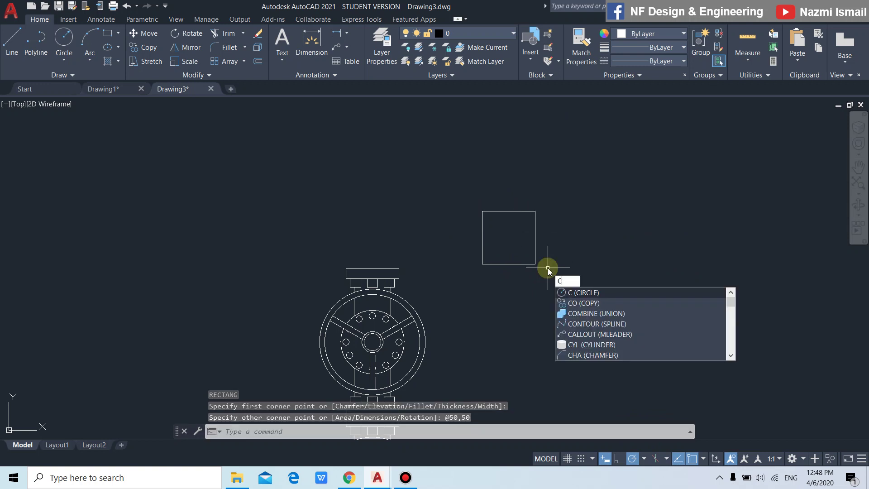
pyautogui.press('Escape')
pyautogui.press('Escape')
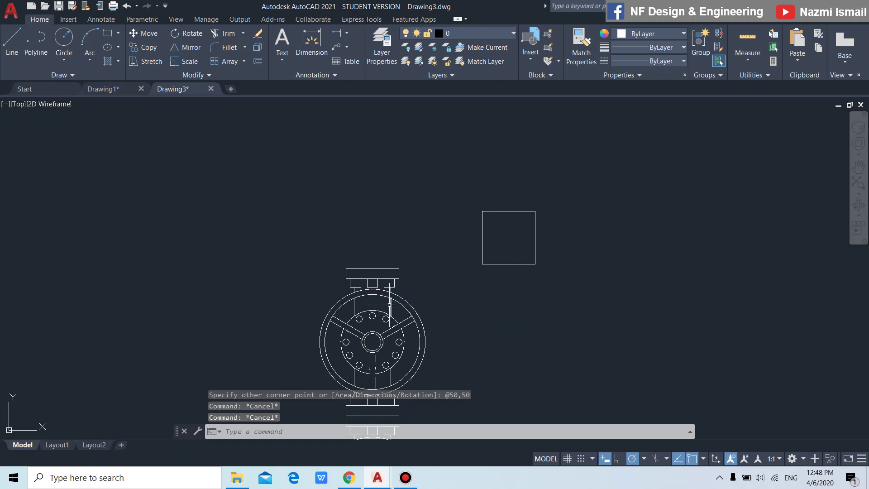
pyautogui.write('rec')
pyautogui.press('Return')
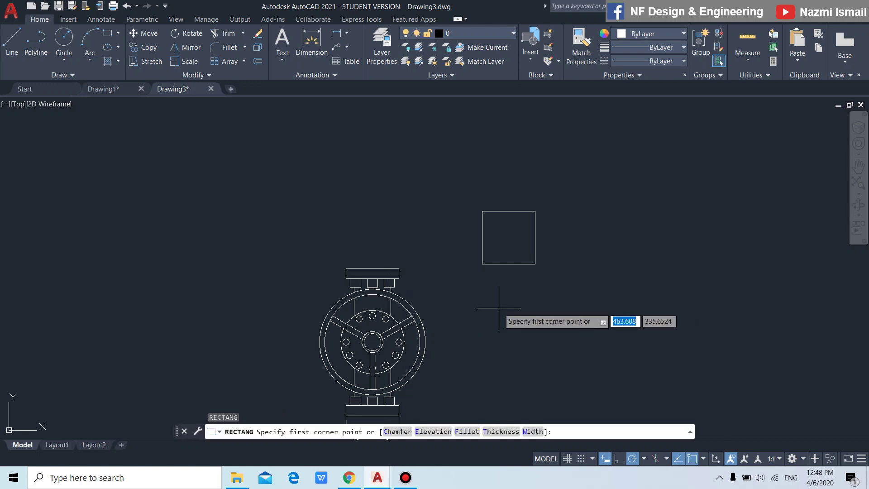
pyautogui.click(497, 307)
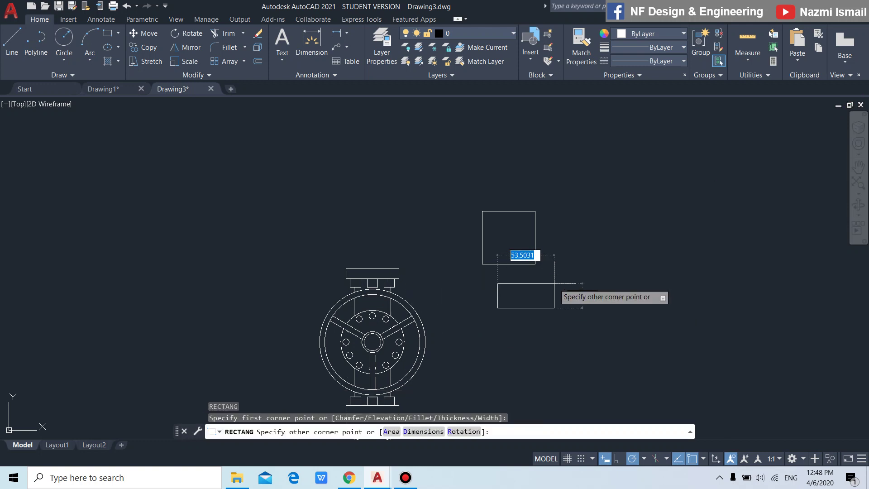
pyautogui.write('35')
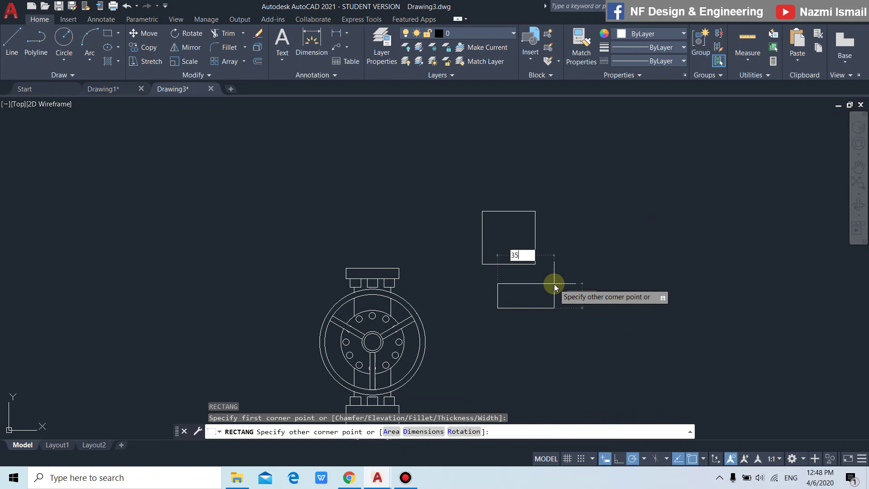
pyautogui.press('Tab')
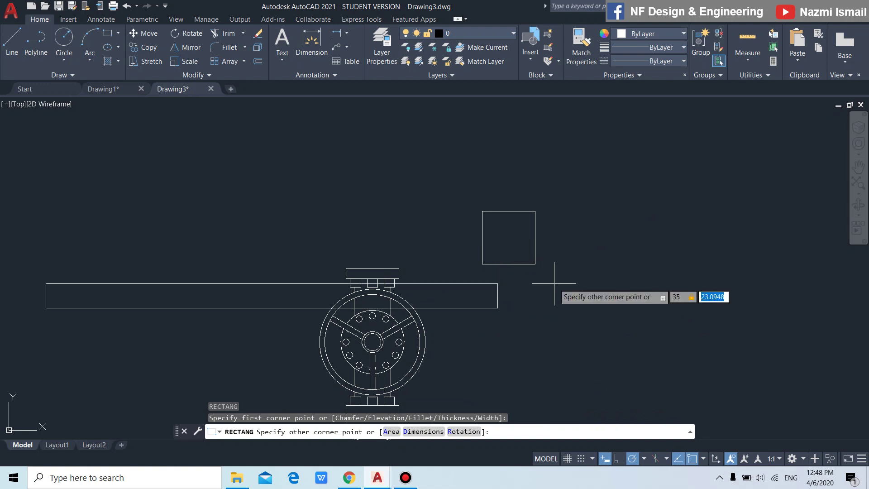
pyautogui.write('5')
pyautogui.press('Return')
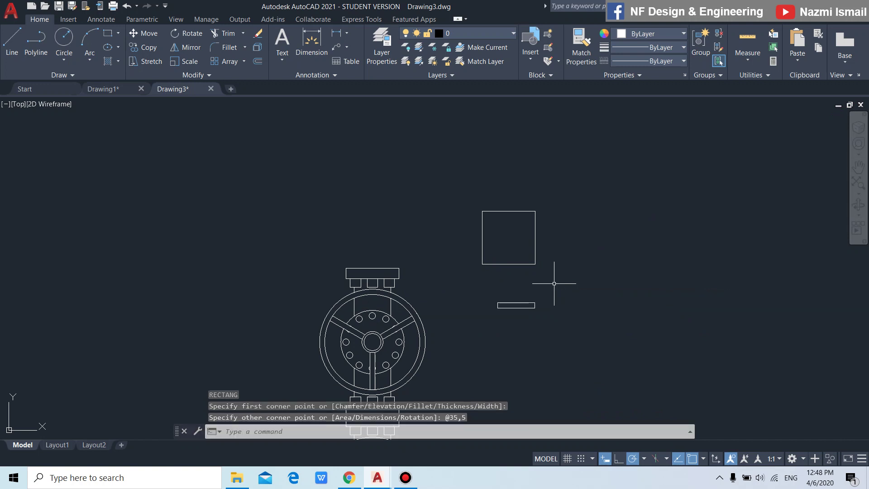
# Step: Move the thin rectangle by its midpoint so it sits centred under the square
pyautogui.write('m')
pyautogui.press('Return')
pyautogui.click(536, 311)
pyautogui.click(497, 296)
pyautogui.press('Return')
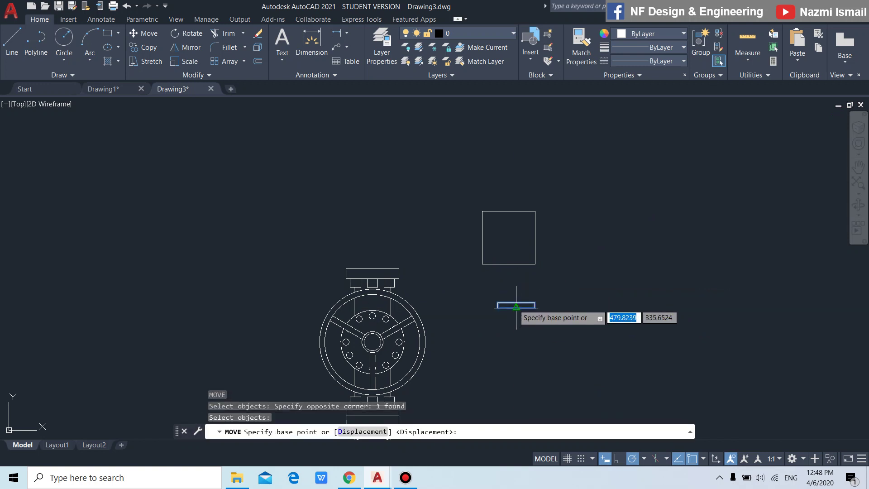
pyautogui.click(516, 307)
pyautogui.click(509, 267)
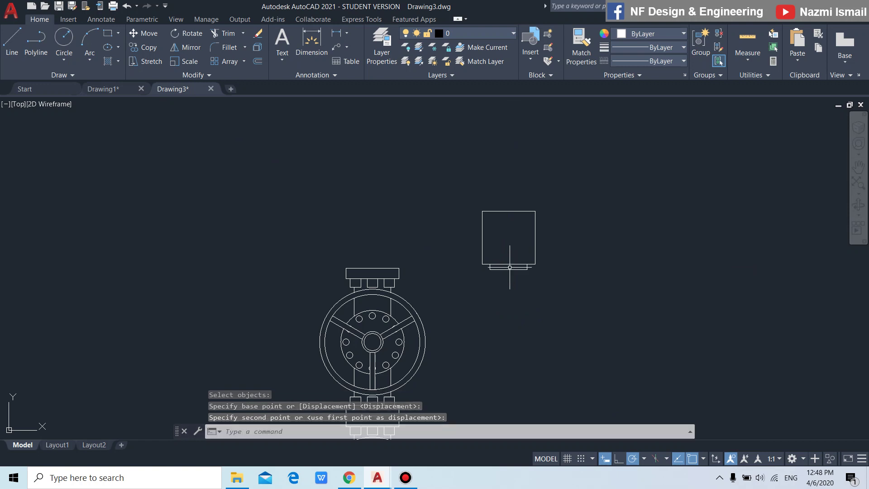
# Step: Copy the eight top-flange objects from their top midpoint to beneath the square's thin rectangle
pyautogui.write('co')
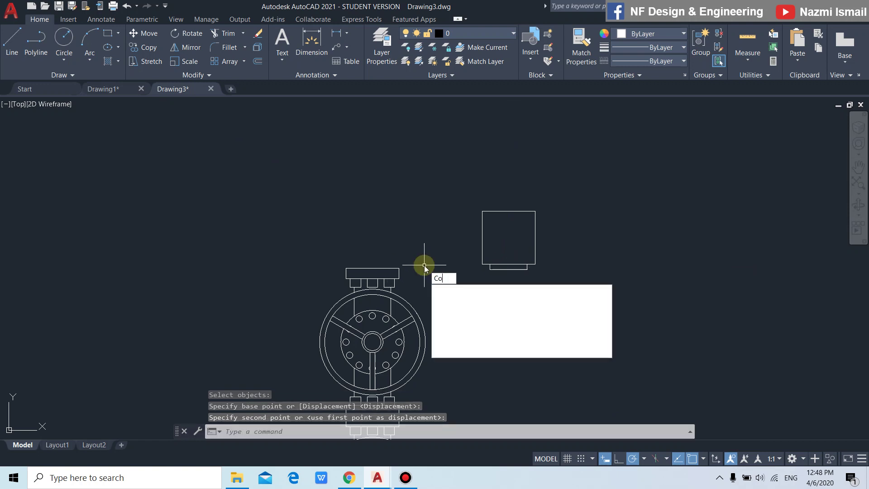
pyautogui.press('Return')
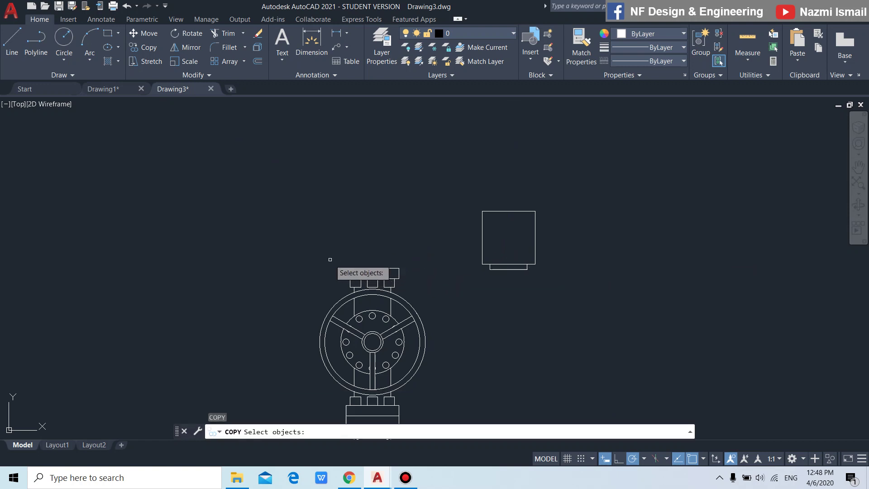
pyautogui.click(330, 259)
pyautogui.click(402, 277)
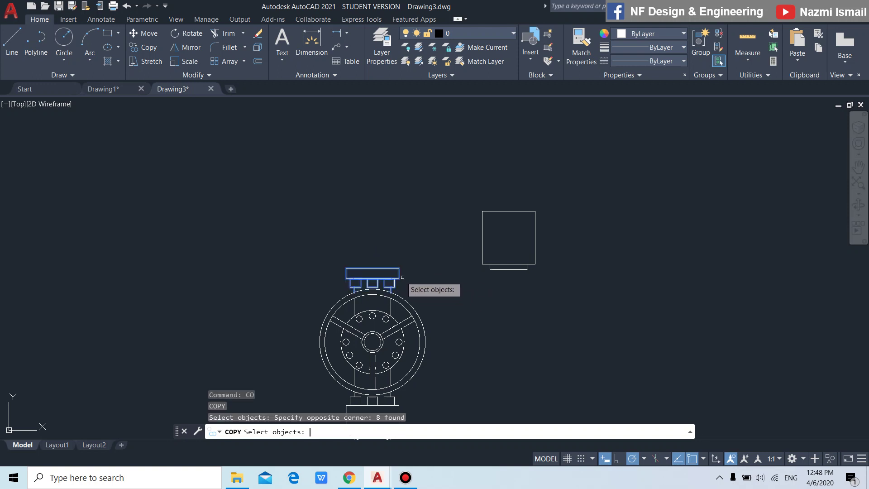
pyautogui.press('Return')
pyautogui.click(372, 268)
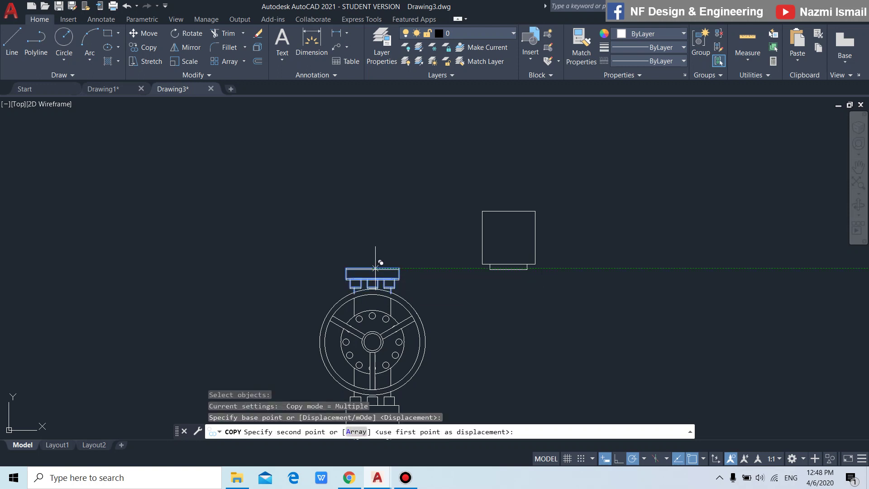
pyautogui.click(509, 269)
pyautogui.press('Escape')
# Step: Erase the two leftover stray vertical lines
pyautogui.scroll(4, 517, 292)
pyautogui.click(602, 330)
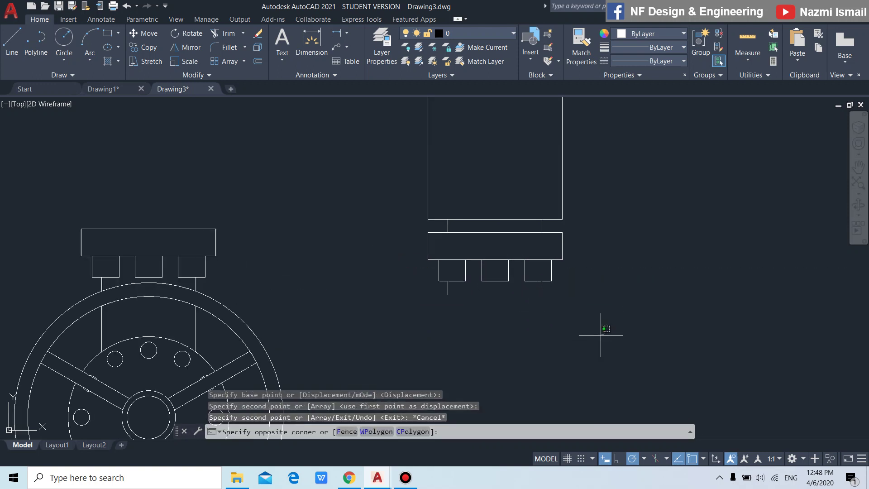
pyautogui.click(414, 291)
pyautogui.press('Delete')
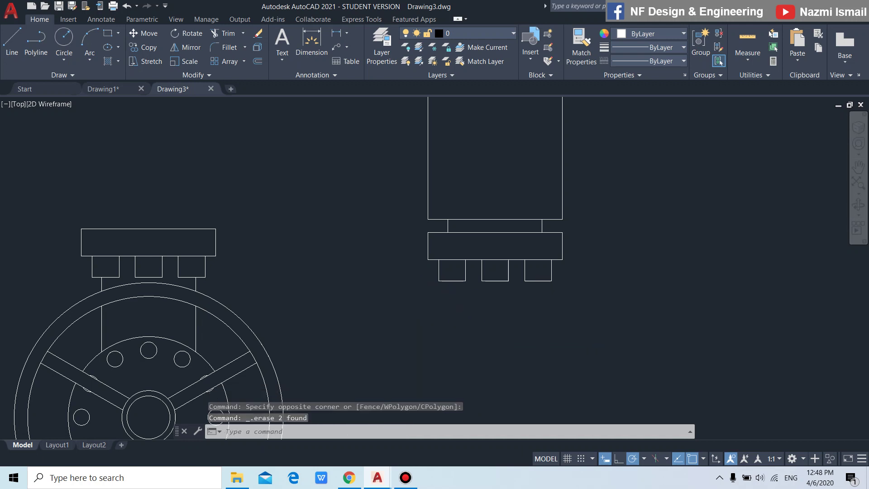
pyautogui.scroll(-2, 536, 310)
pyautogui.scroll(-2, 321, 300)
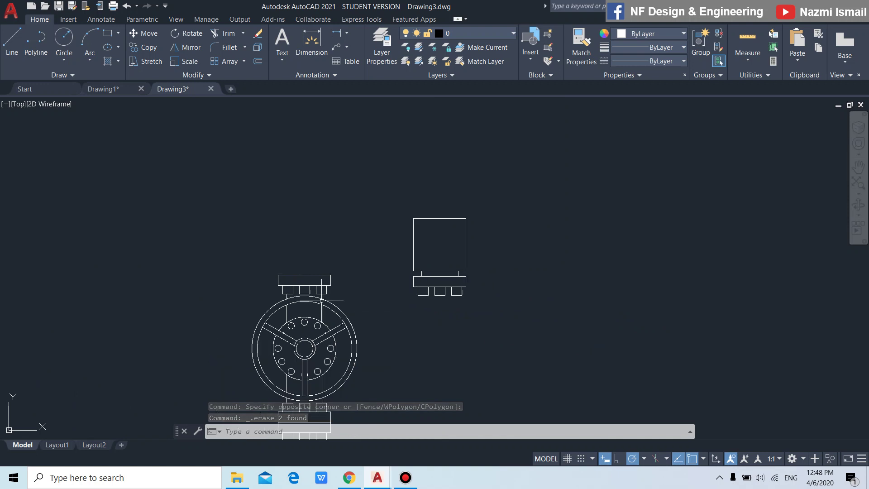
pyautogui.scroll(2, 493, 289)
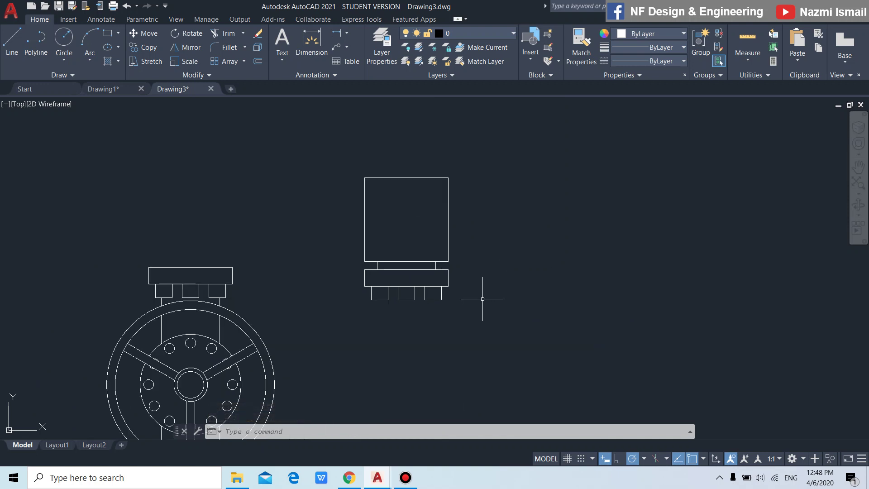
pyautogui.scroll(4, 399, 287)
pyautogui.scroll(-2, 423, 278)
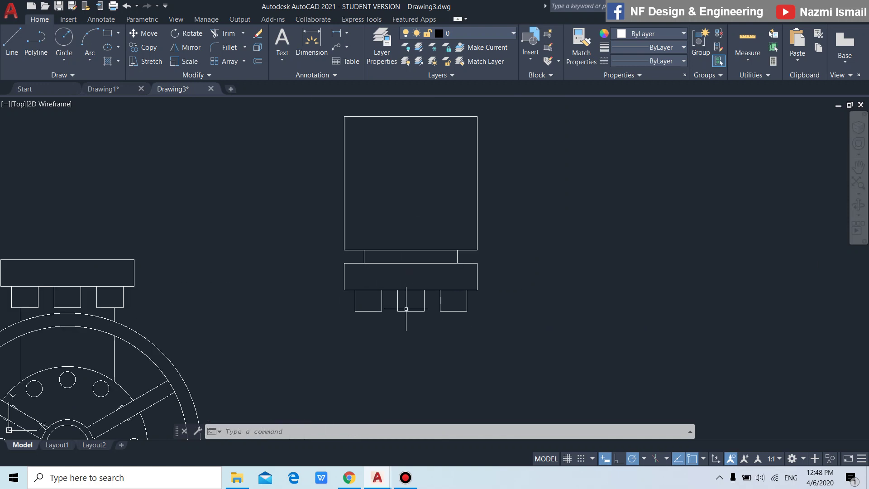
# Step: Trial-select the lower plate and its three small blocks, then clear the selections
pyautogui.click(527, 339)
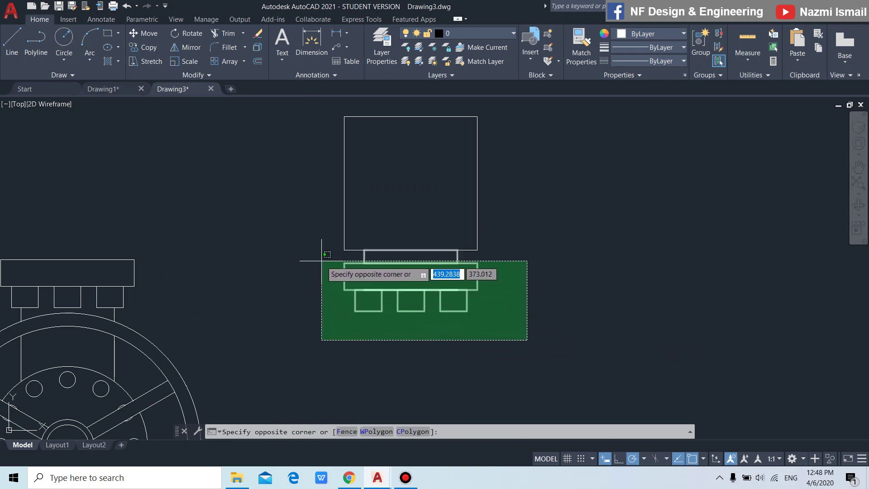
pyautogui.click(321, 261)
pyautogui.press('Escape')
pyautogui.press('Escape')
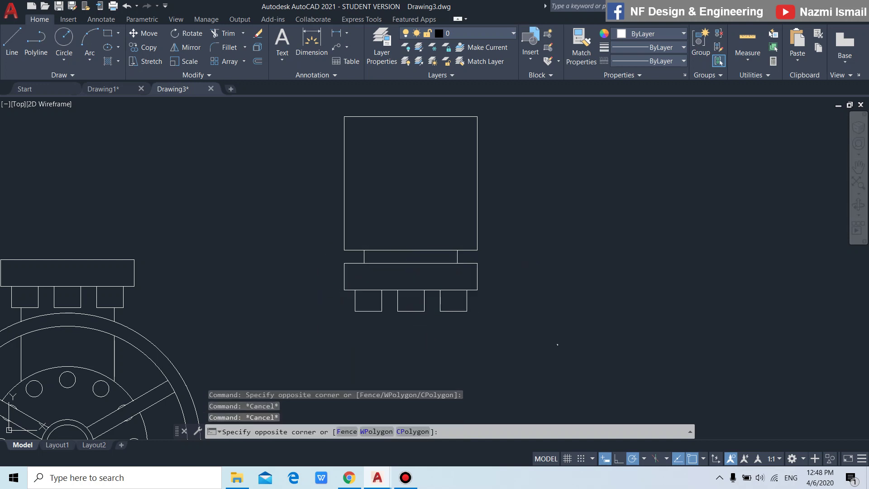
pyautogui.click(557, 344)
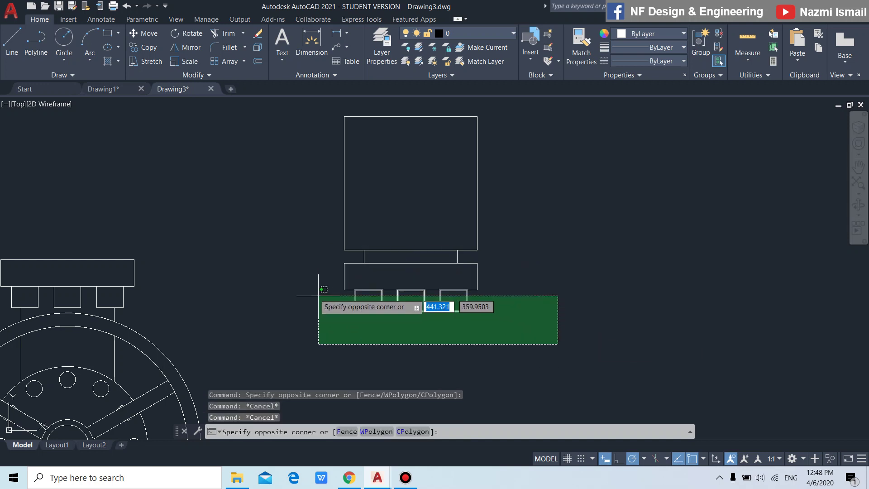
pyautogui.click(294, 299)
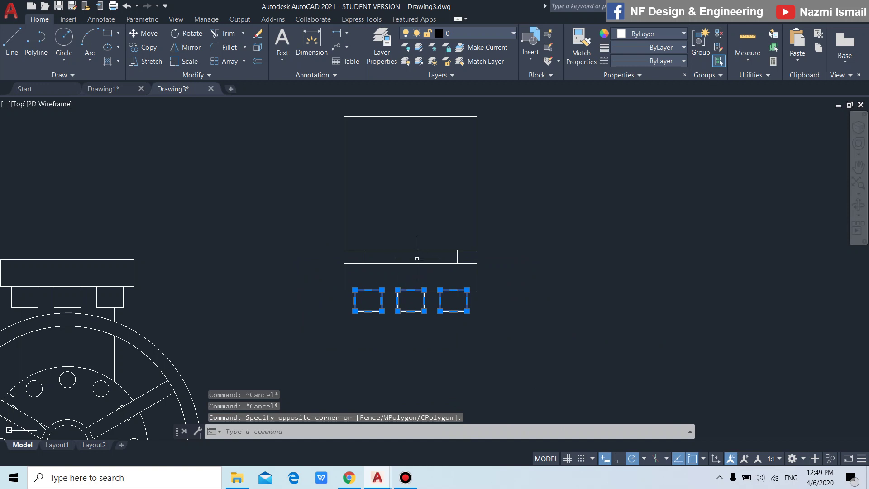
pyautogui.press('Escape')
# Step: Move the lower plate and three blocks down by 10
pyautogui.write('m')
pyautogui.press('Return')
pyautogui.click(499, 316)
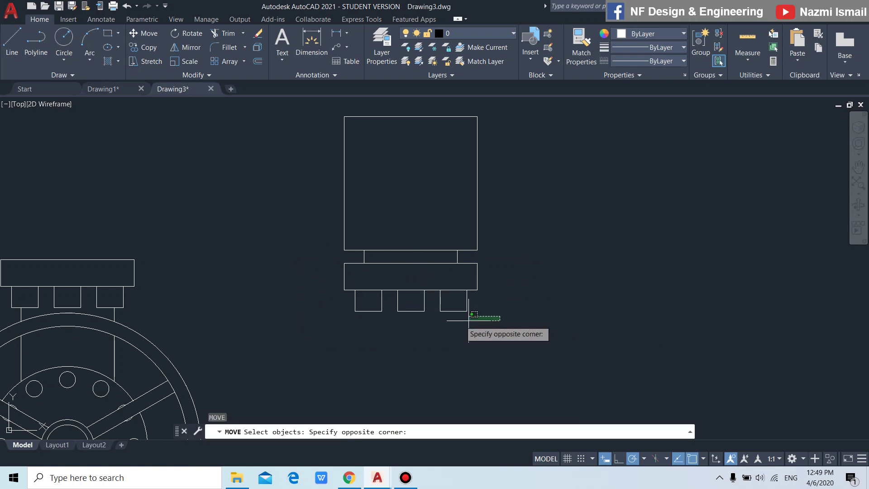
pyautogui.click(320, 285)
pyautogui.press('Return')
pyautogui.click(506, 289)
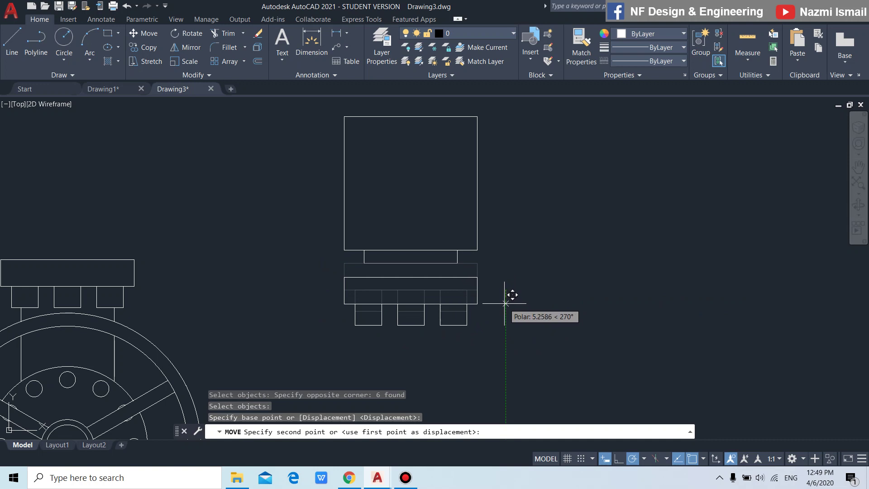
pyautogui.write('1')
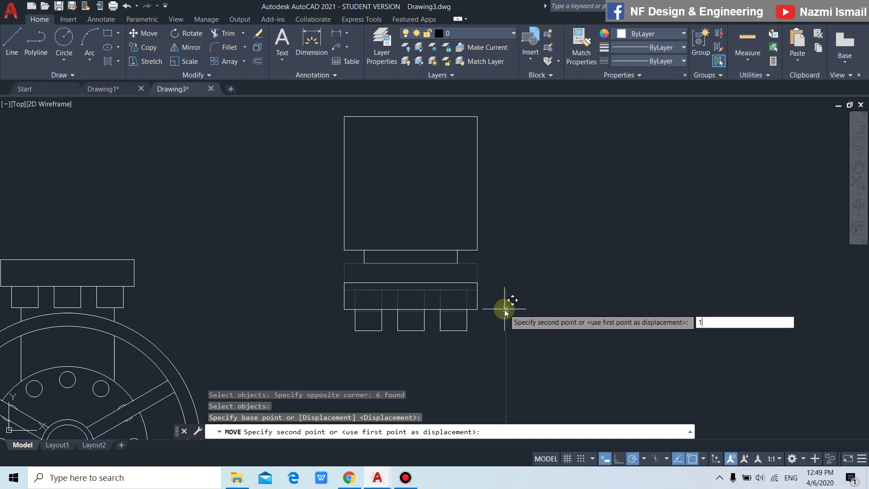
pyautogui.write('0')
pyautogui.press('Return')
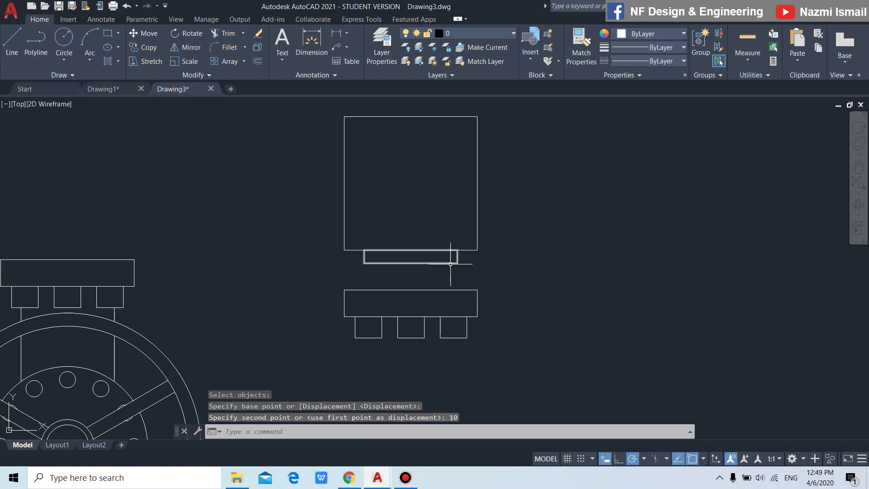
# Step: Grip-stretch the neck rectangle's bottom edge down to the plate's top edge
pyautogui.click(415, 263)
pyautogui.click(411, 264)
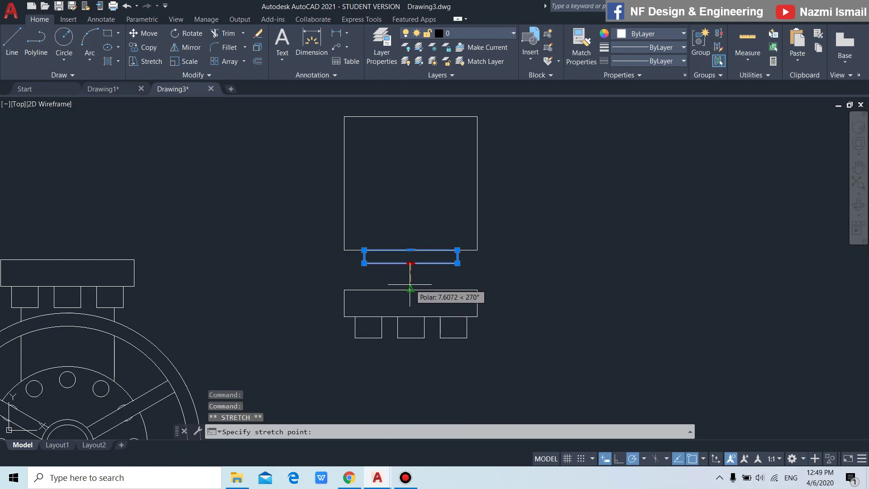
pyautogui.click(410, 289)
pyautogui.press('Escape')
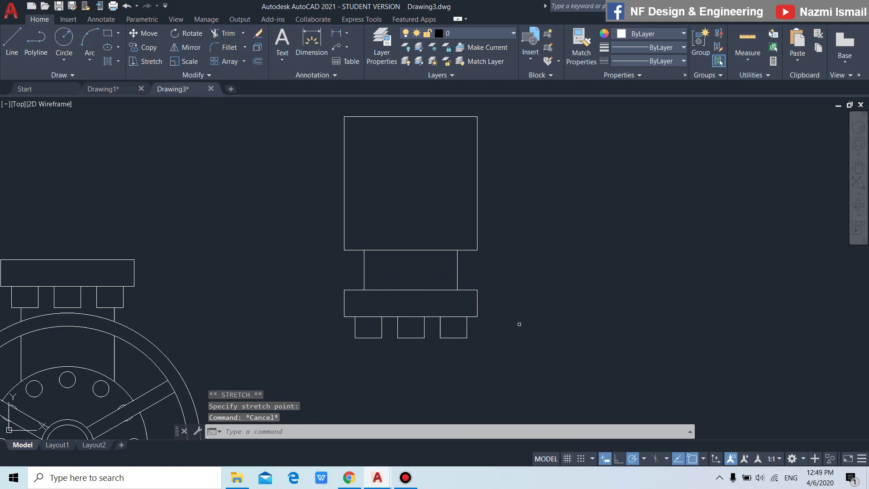
# Step: Move the three small blocks up so they sit on top of the lower plate
pyautogui.write('m')
pyautogui.press('Return')
pyautogui.click(486, 357)
pyautogui.click(335, 322)
pyautogui.press('Return')
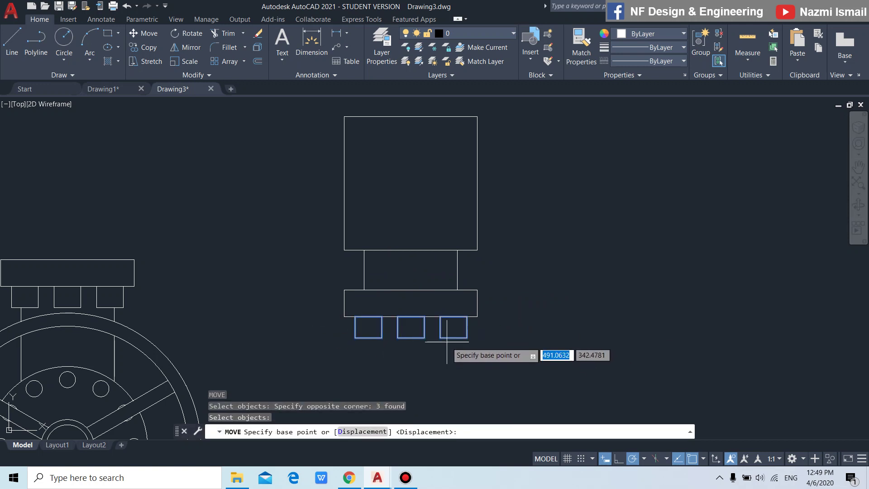
pyautogui.click(411, 338)
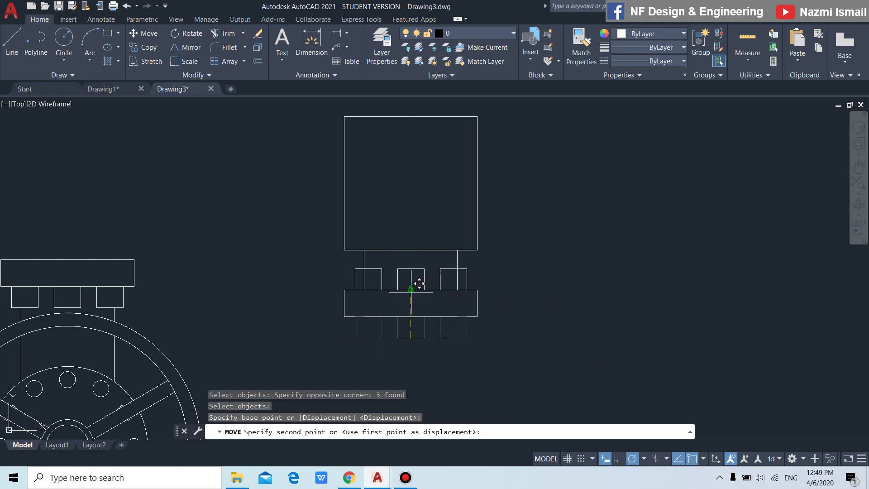
pyautogui.click(410, 290)
pyautogui.scroll(-2, 497, 327)
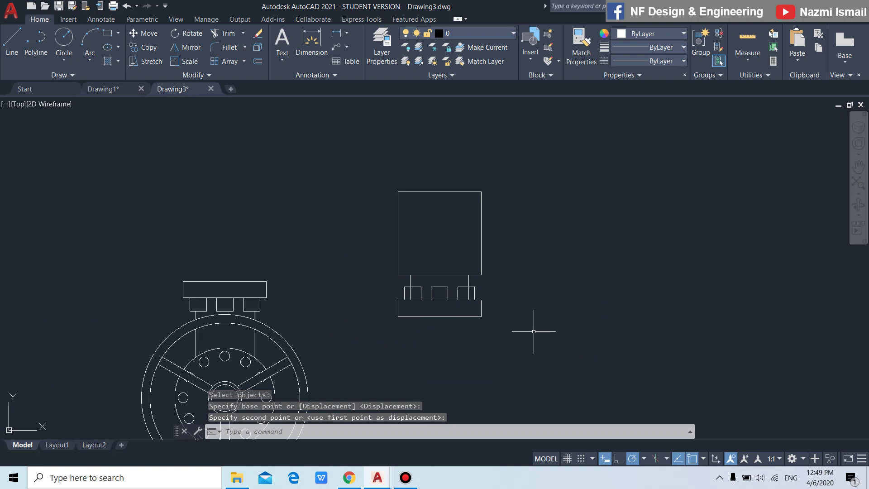
pyautogui.scroll(2, 468, 307)
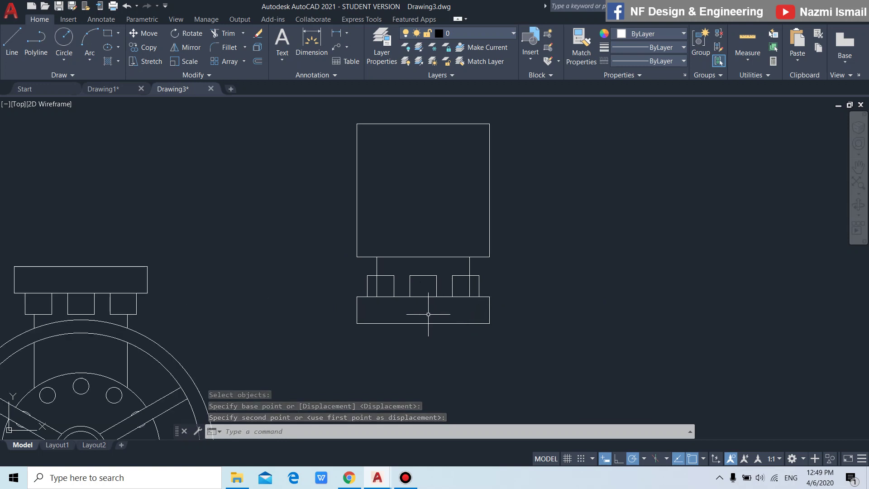
# Step: Run TRIM to clean up the overlapping lines
pyautogui.write('tr')
pyautogui.press('Return')
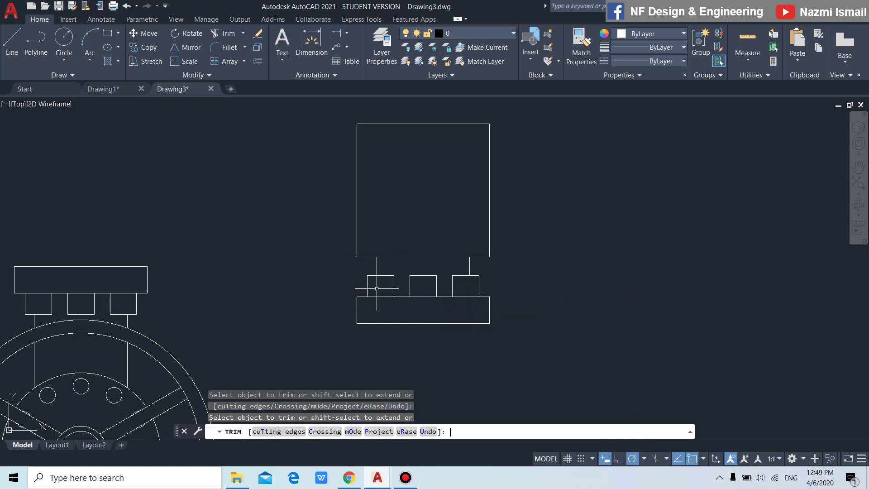
pyautogui.press('Return')
pyautogui.scroll(-2, 378, 310)
# Step: Polar-array the eight flange-and-stud objects, 4 items about the cross block's geometric centre
pyautogui.write('ar')
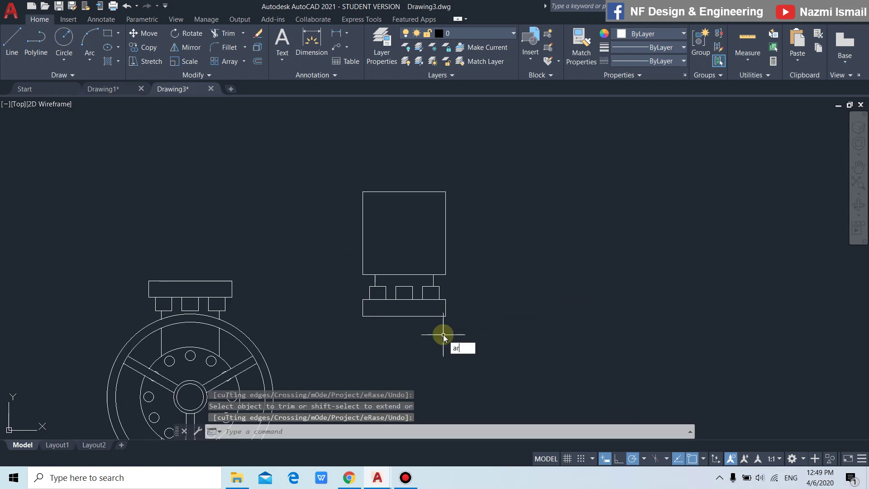
pyautogui.press('Return')
pyautogui.click(499, 335)
pyautogui.click(330, 279)
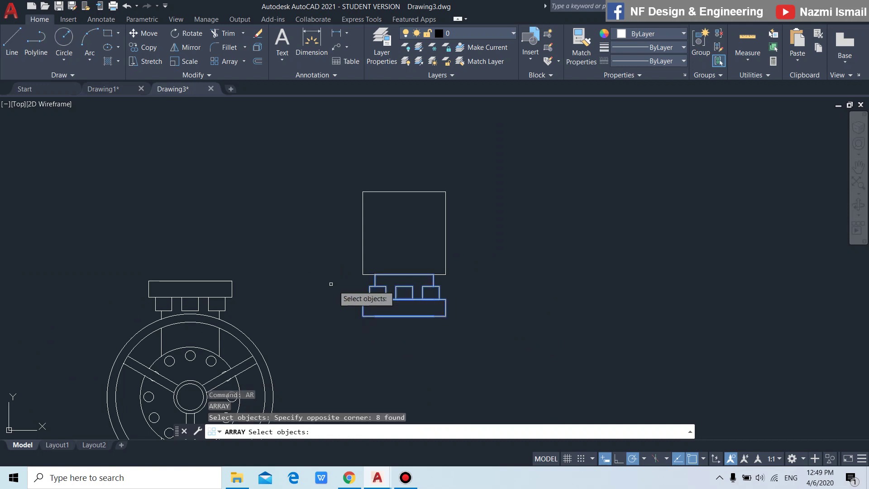
pyautogui.press('Return')
pyautogui.click(468, 351)
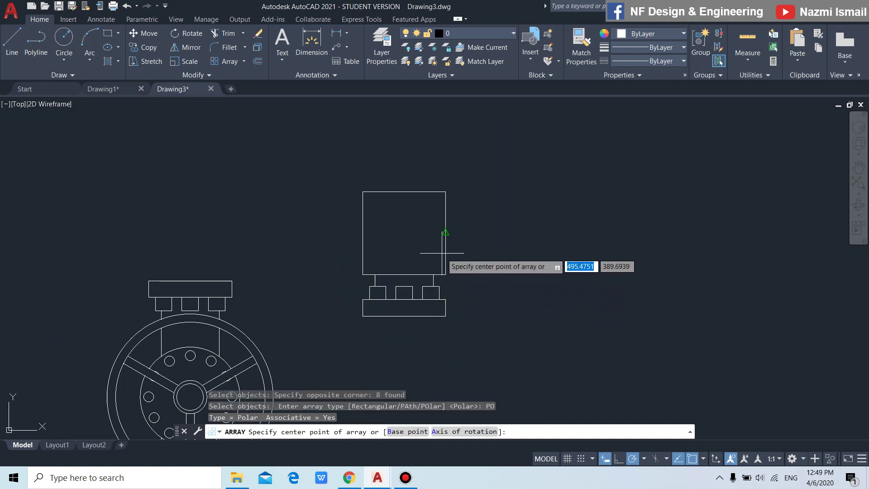
pyautogui.keyDown('shift'); pyautogui.rightClick(417, 250); pyautogui.keyUp('shift')
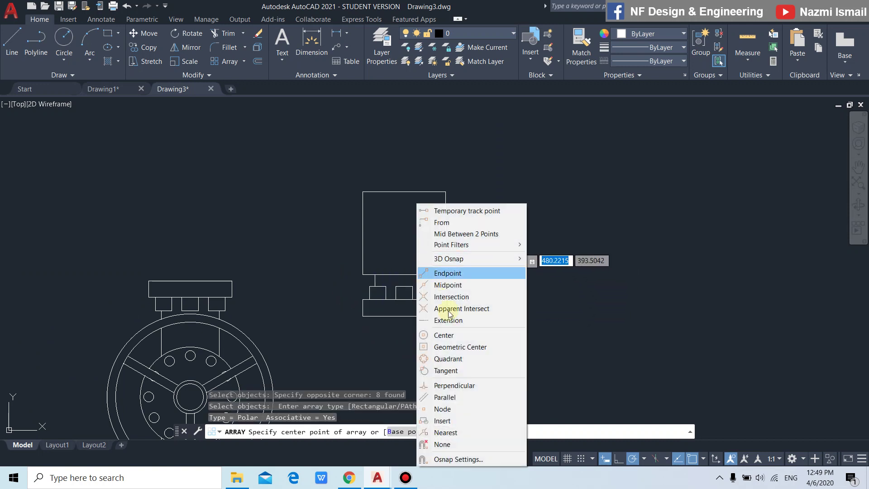
pyautogui.click(473, 347)
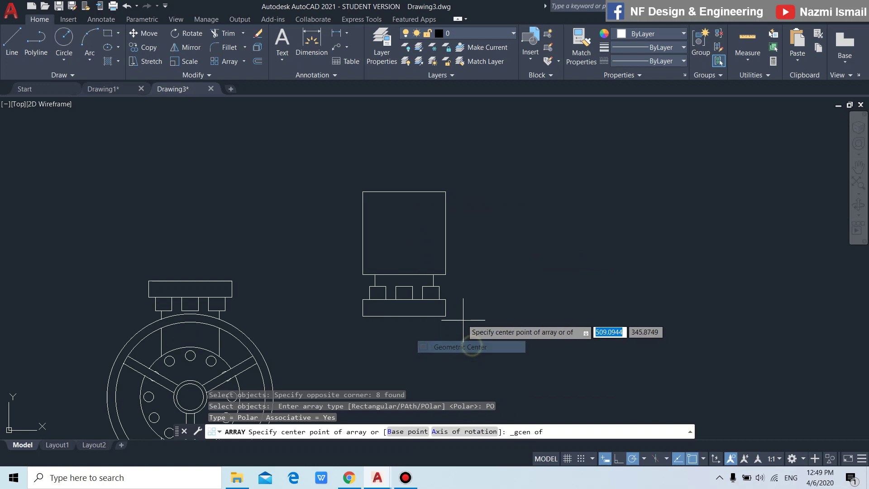
pyautogui.click(404, 233)
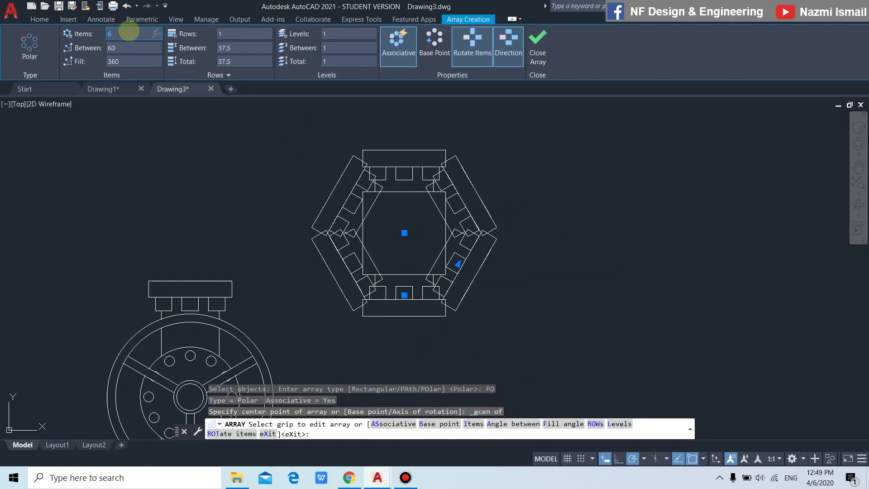
pyautogui.write('4')
pyautogui.press('Return')
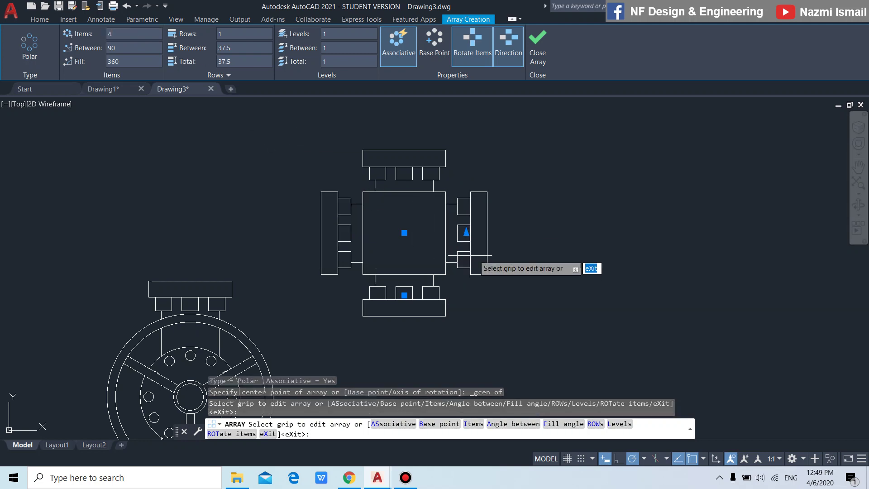
pyautogui.press('Return')
# Step: Move the cross block assembly by its bottom midpoint onto the valve stack's top flange
pyautogui.write('m')
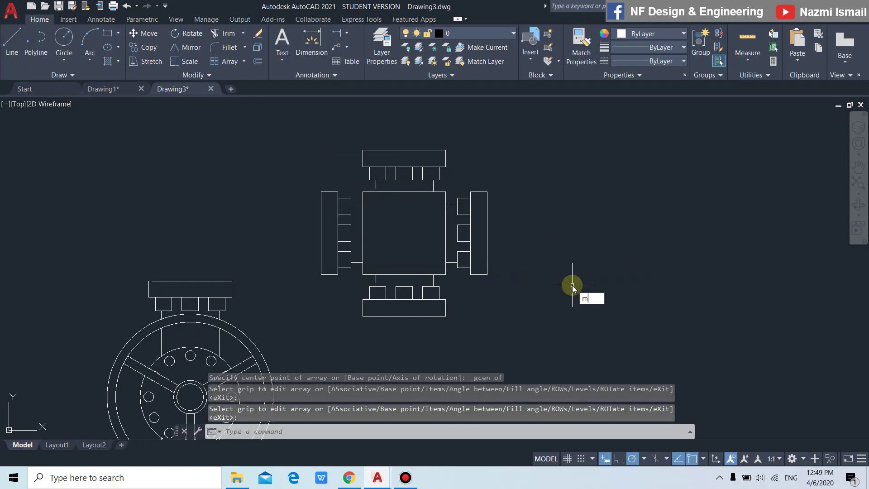
pyautogui.press('Return')
pyautogui.click(276, 122)
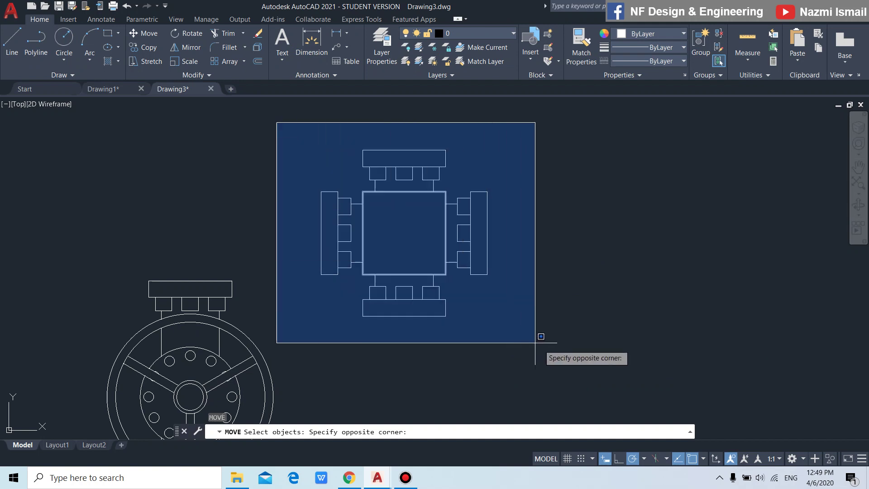
pyautogui.click(586, 355)
pyautogui.click(404, 315)
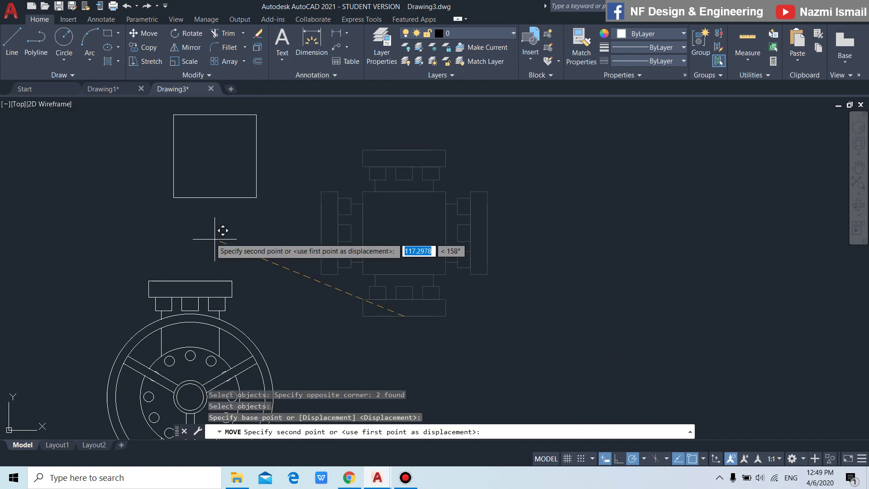
pyautogui.scroll(-2, 417, 320)
pyautogui.scroll(-2, 368, 248)
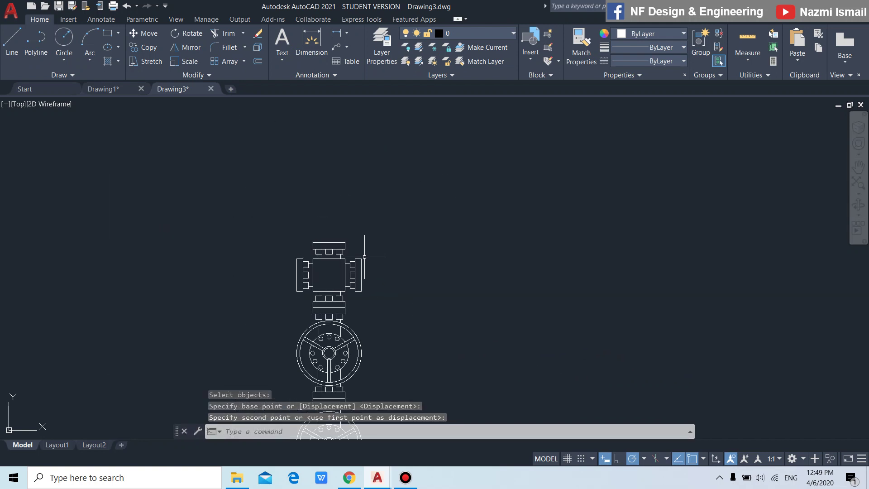
pyautogui.click(343, 373)
pyautogui.scroll(2, 356, 323)
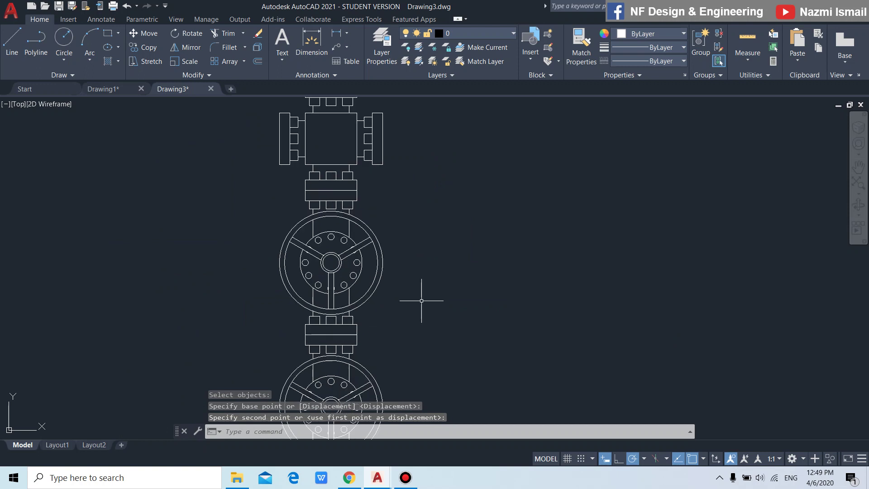
pyautogui.write('a')
pyautogui.press('Return')
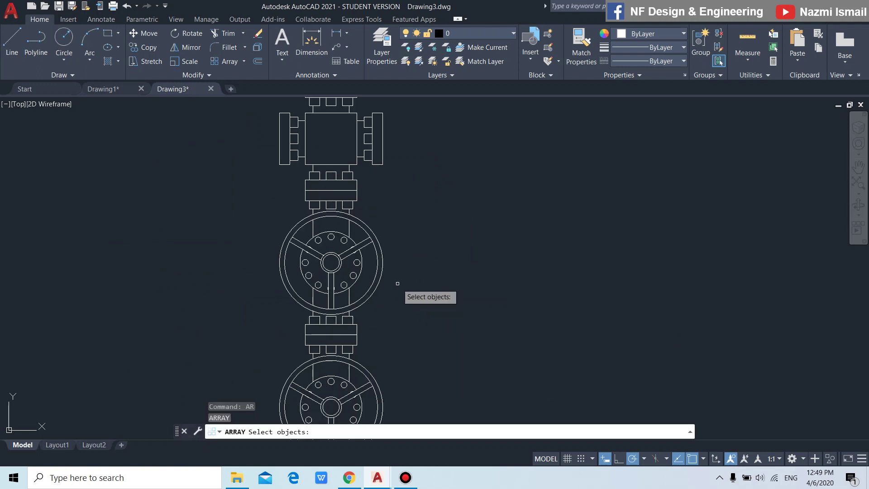
# Step: Select the upper valve, its lower flange and the handwheel as the array objects
pyautogui.click(295, 187)
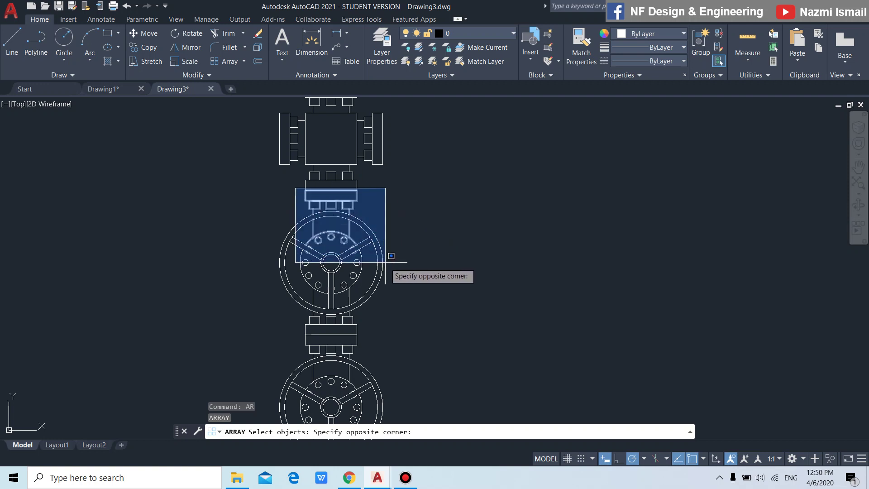
pyautogui.click(388, 334)
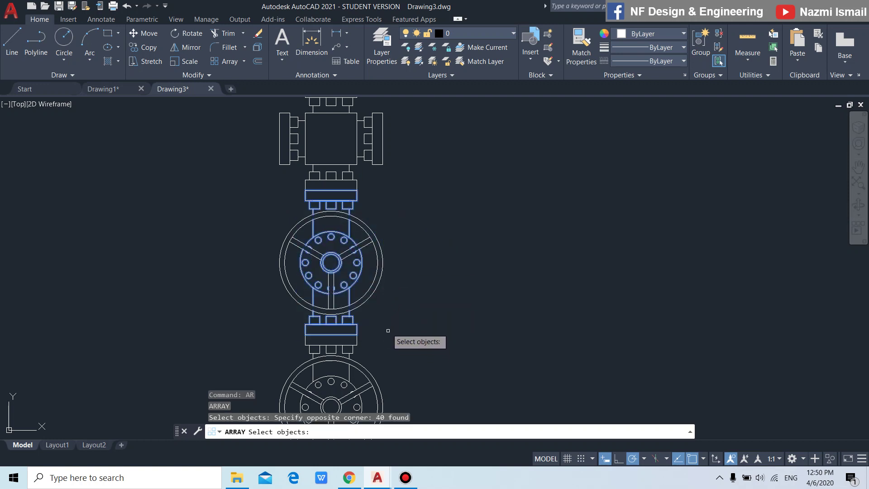
pyautogui.scroll(4, 313, 361)
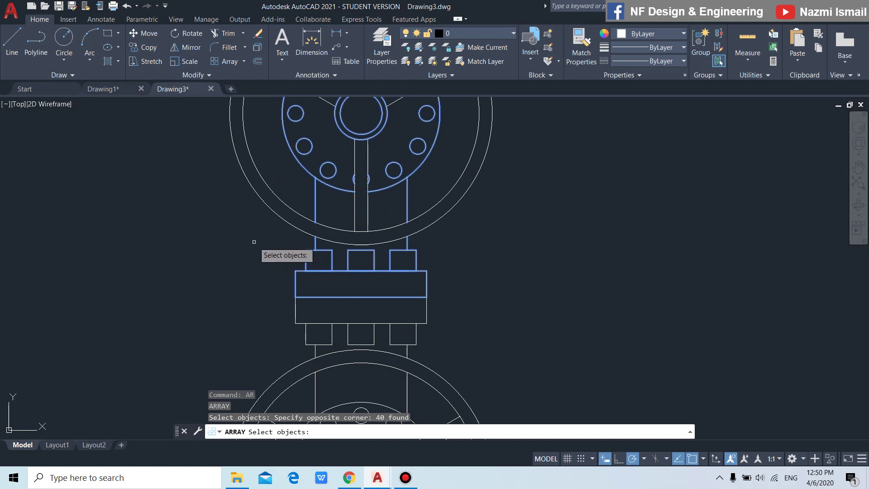
pyautogui.click(243, 227)
pyautogui.click(486, 347)
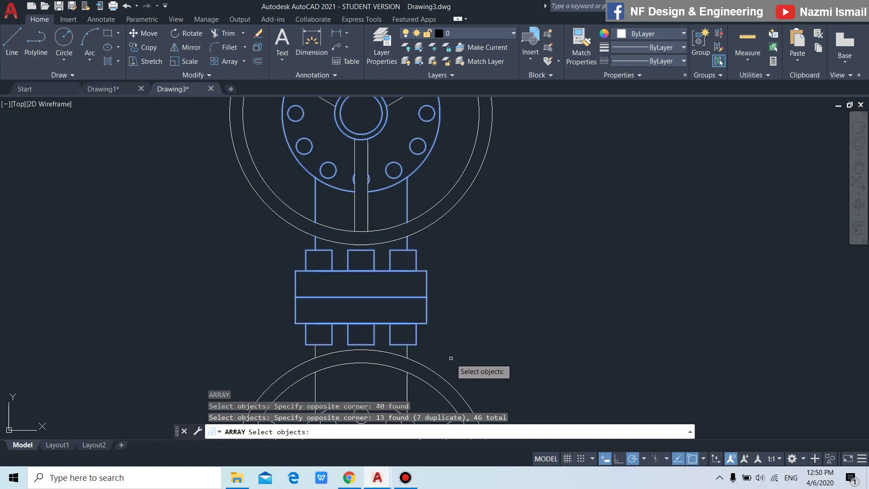
pyautogui.scroll(-1, 450, 356)
pyautogui.scroll(-3, 384, 293)
pyautogui.click(256, 165)
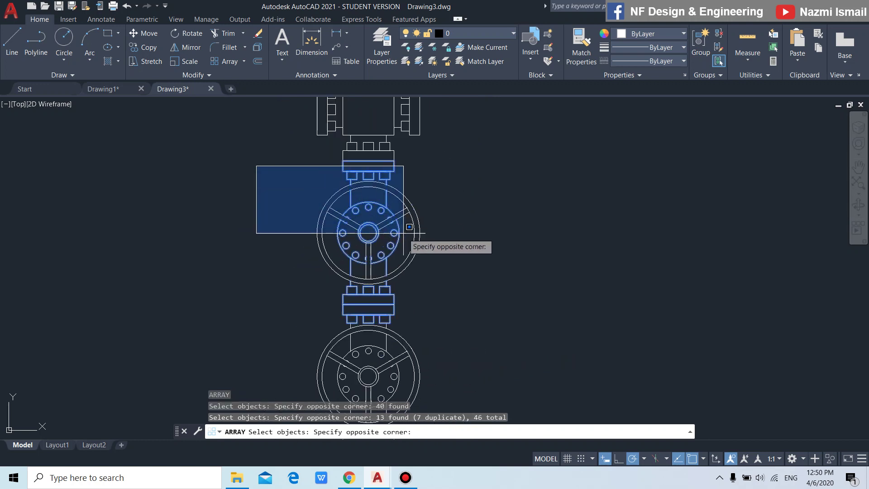
pyautogui.click(511, 308)
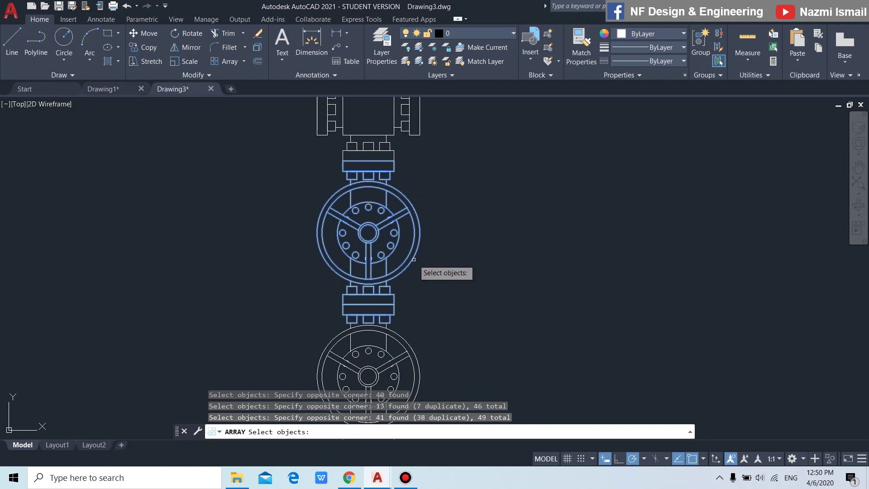
pyautogui.press('Return')
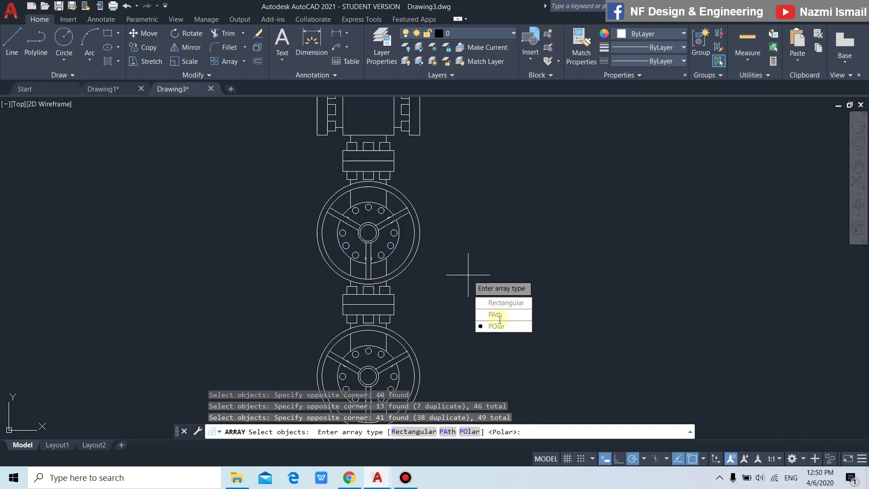
# Step: Make it a polar array of 4 items centred on the cross block's geometric centre
pyautogui.click(491, 325)
pyautogui.scroll(-2, 390, 312)
pyautogui.scroll(3, 378, 189)
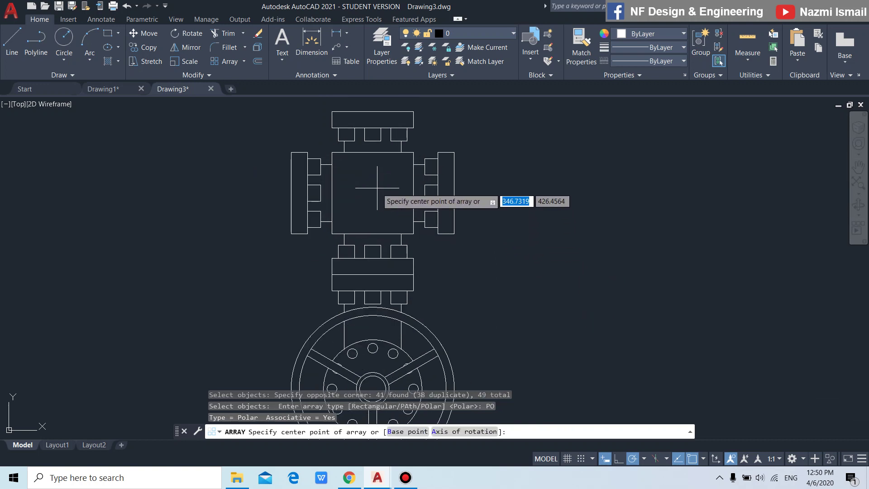
pyautogui.keyDown('shift'); pyautogui.rightClick(379, 192); pyautogui.keyUp('shift')
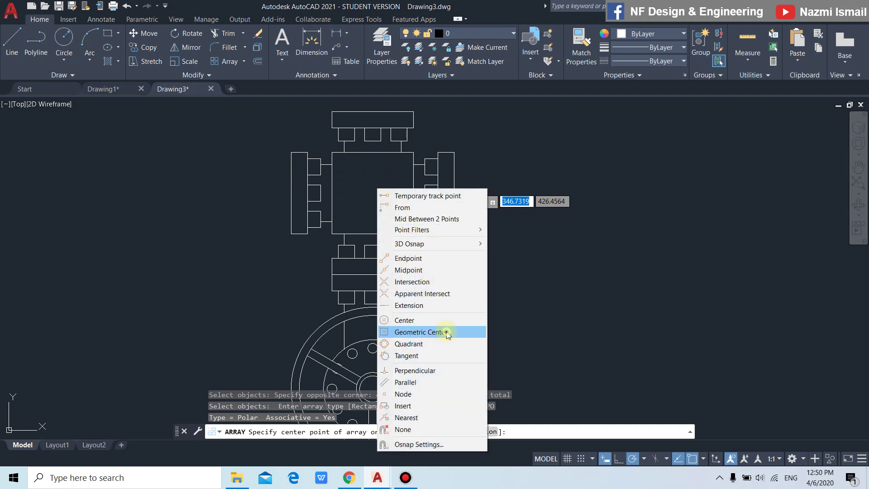
pyautogui.click(447, 333)
pyautogui.click(372, 192)
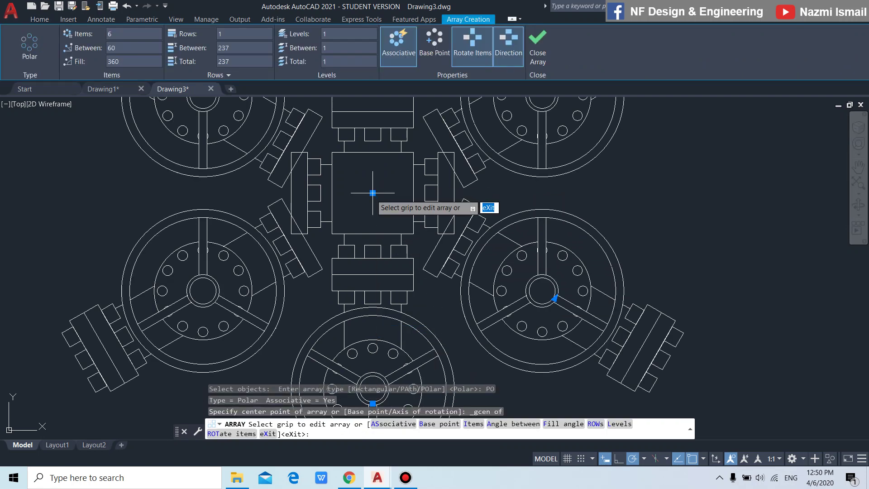
pyautogui.scroll(-3, 366, 254)
pyautogui.scroll(-1, 394, 256)
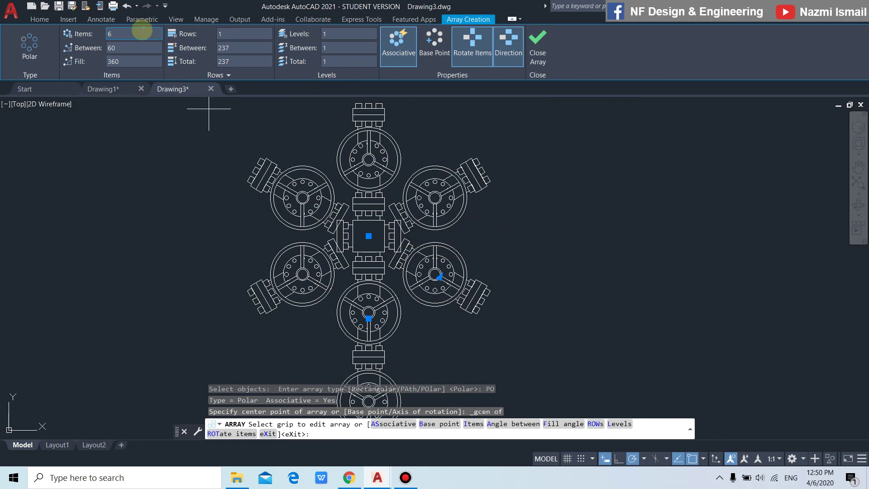
pyautogui.write('4')
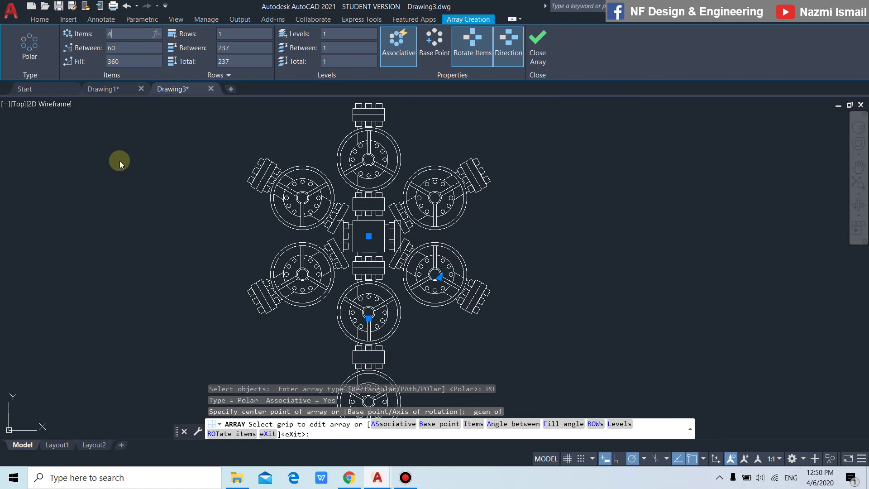
pyautogui.press('Return')
pyautogui.press('Return')
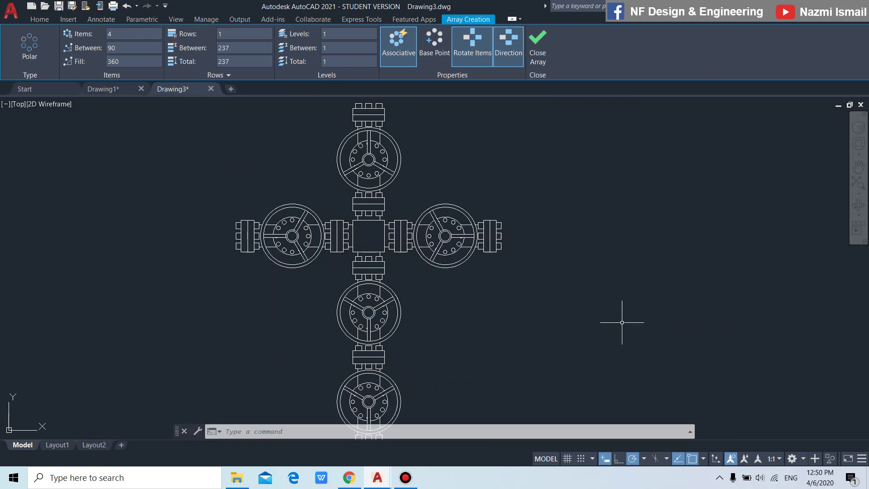
# Step: Explode the valve array into separate objects
pyautogui.click(479, 241)
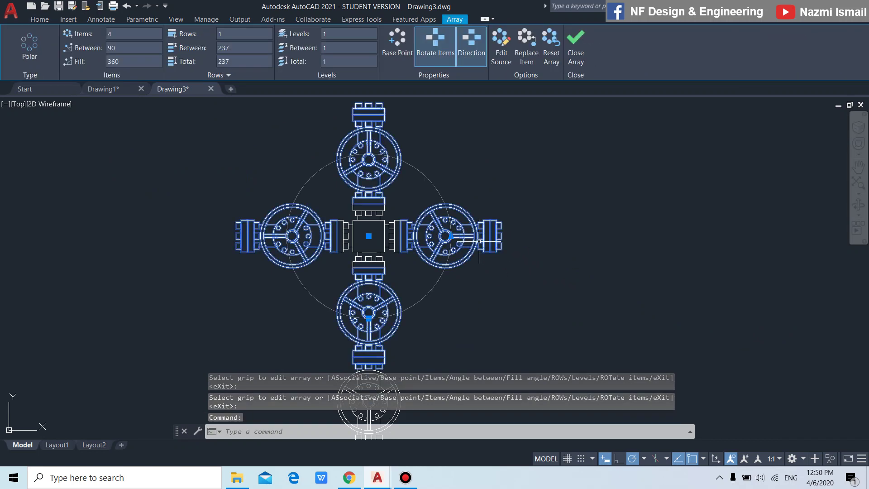
pyautogui.write('x')
pyautogui.press('Return')
pyautogui.click(473, 249)
pyautogui.press('Escape')
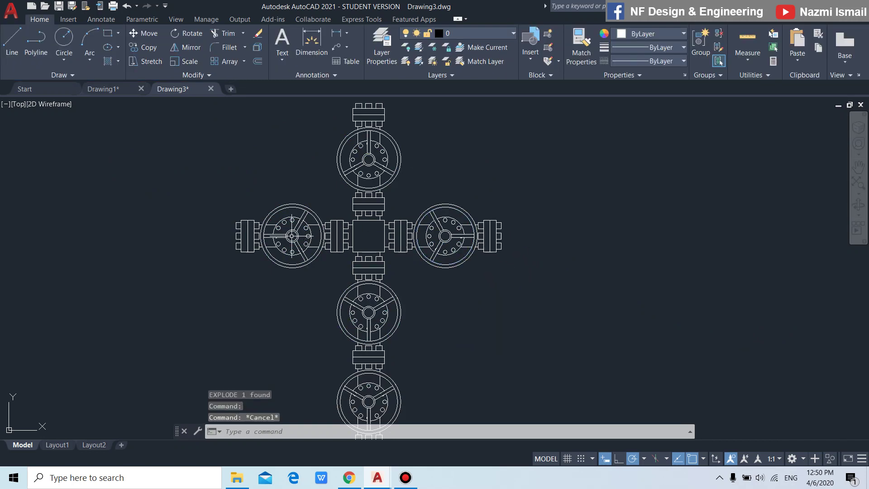
pyautogui.press('Escape')
pyautogui.scroll(-2, 328, 240)
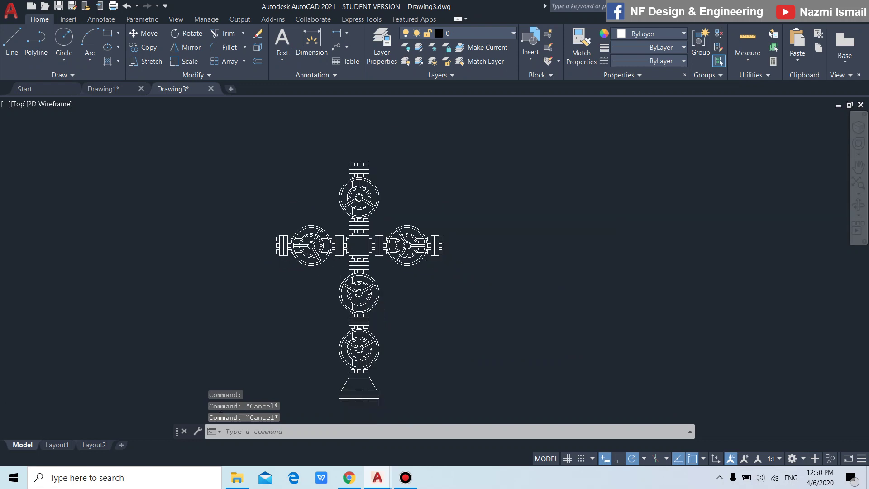
pyautogui.scroll(-2, 328, 240)
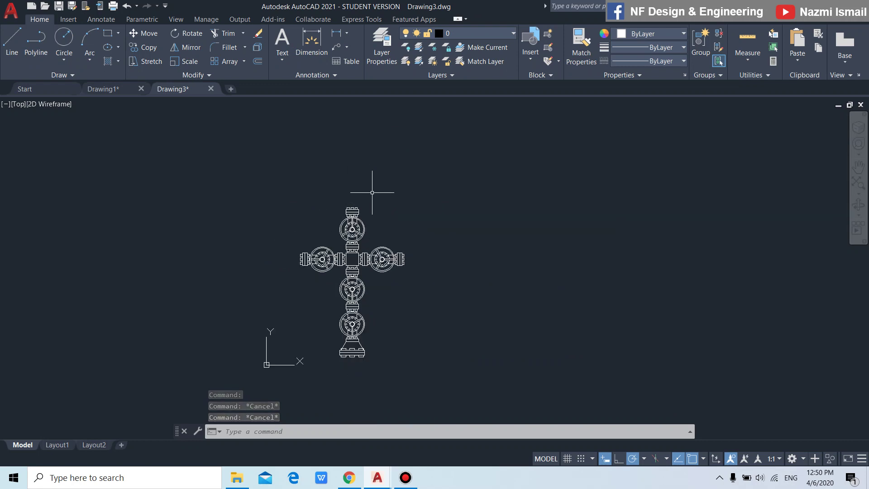
pyautogui.scroll(2, 372, 194)
pyautogui.scroll(4, 338, 224)
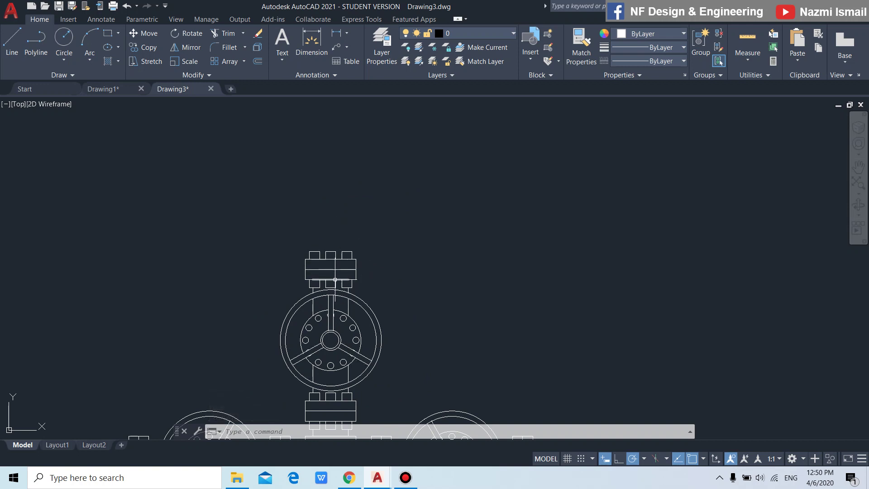
# Step: Draw a 35 by 35 square above the top flange
pyautogui.write('re')
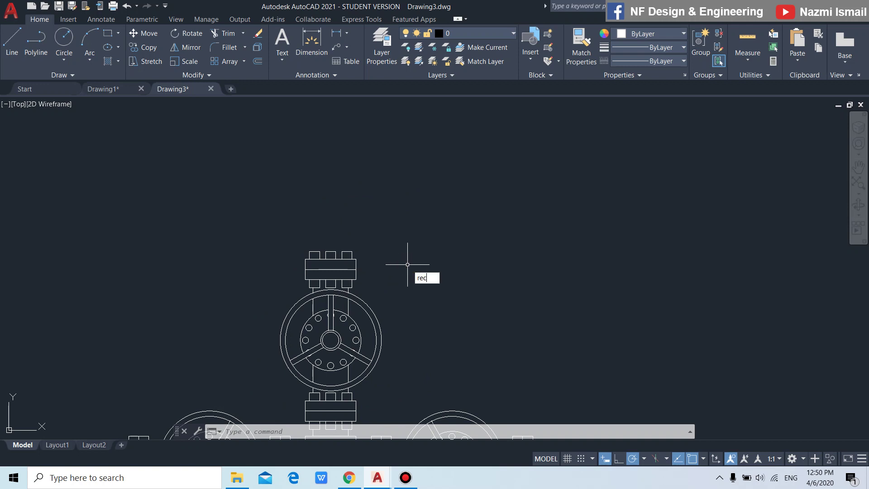
pyautogui.write('c')
pyautogui.press('Return')
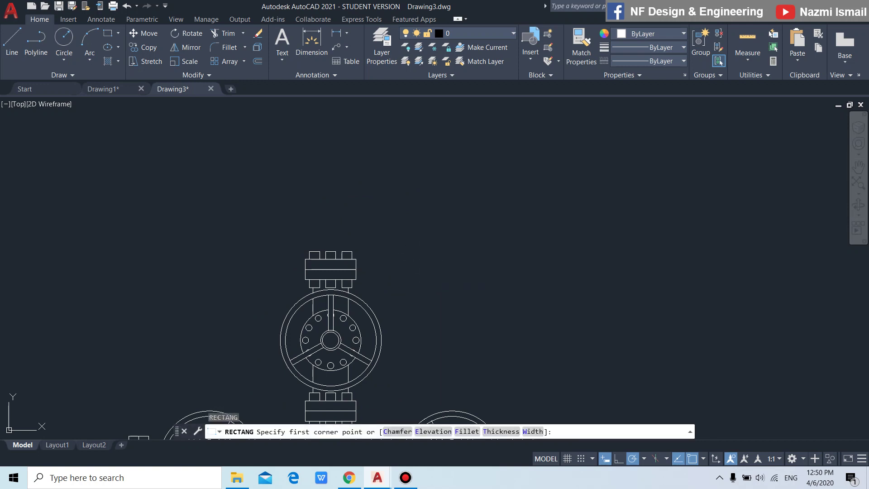
pyautogui.click(421, 262)
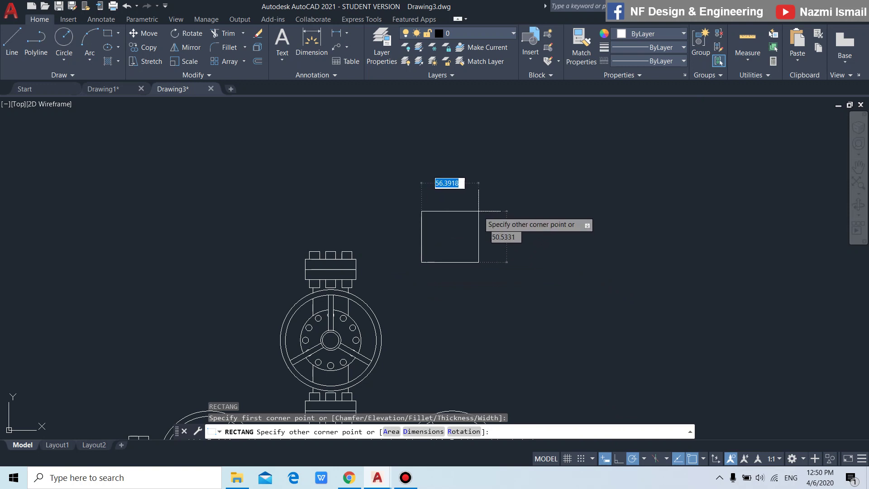
pyautogui.write('35')
pyautogui.press('Tab')
pyautogui.write('3')
pyautogui.press('Return')
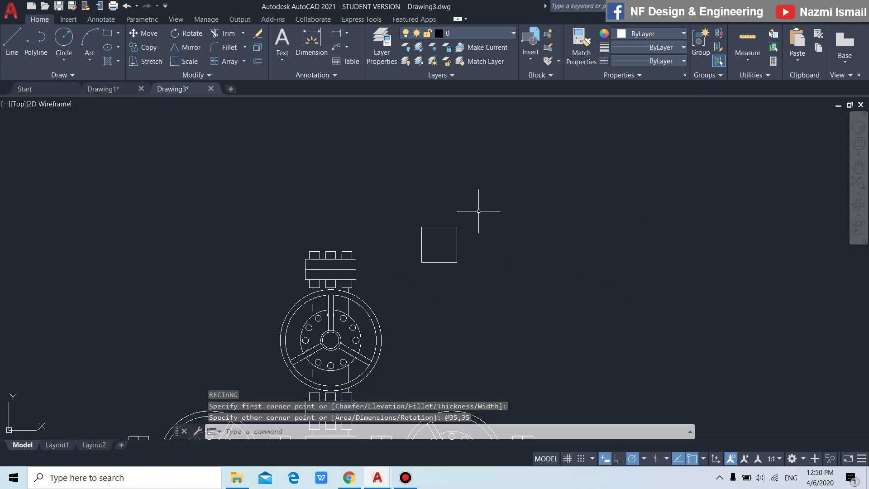
# Step: Move the square by its bottom midpoint to centre it on the valve flange
pyautogui.write('m')
pyautogui.press('Return')
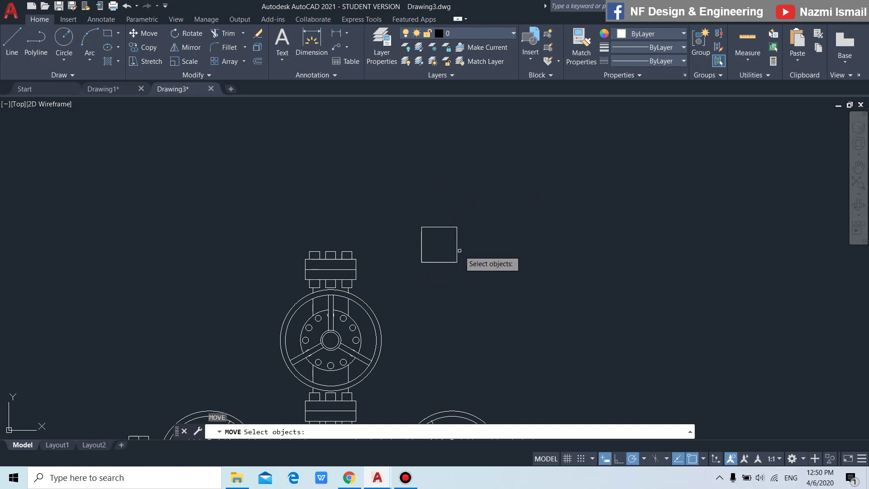
pyautogui.click(456, 247)
pyautogui.press('Return')
pyautogui.click(439, 262)
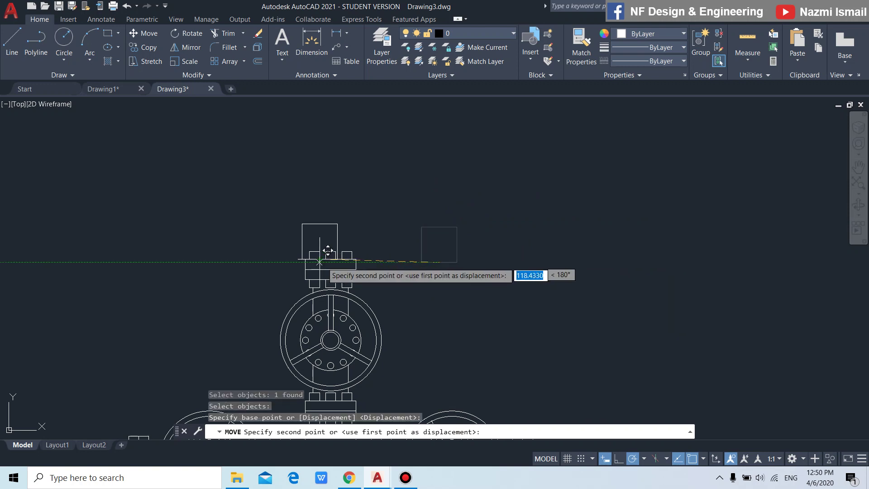
pyautogui.click(330, 258)
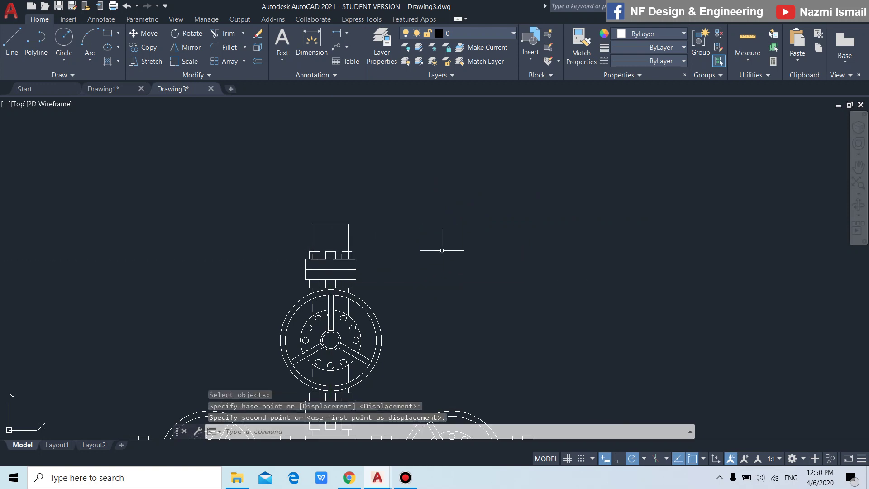
# Step: Draw a narrow 10 by 30 rectangle
pyautogui.write('rec')
pyautogui.press('Return')
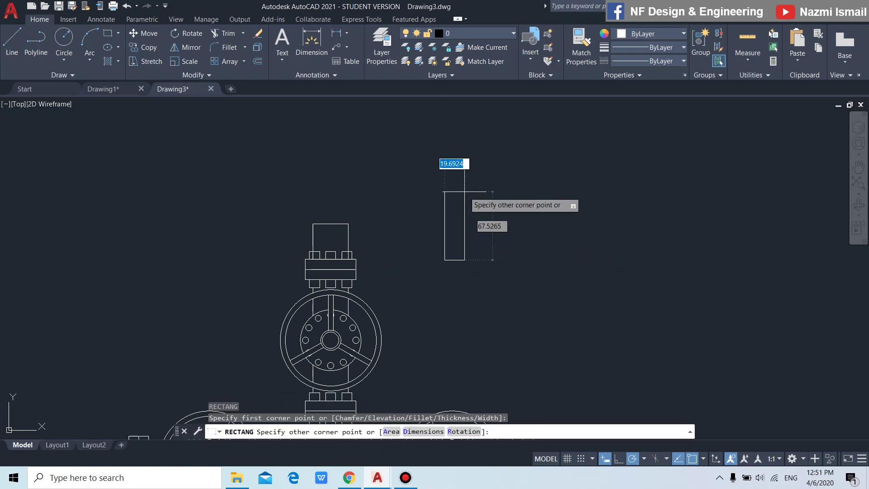
pyautogui.write('10')
pyautogui.press('Tab')
pyautogui.write('30')
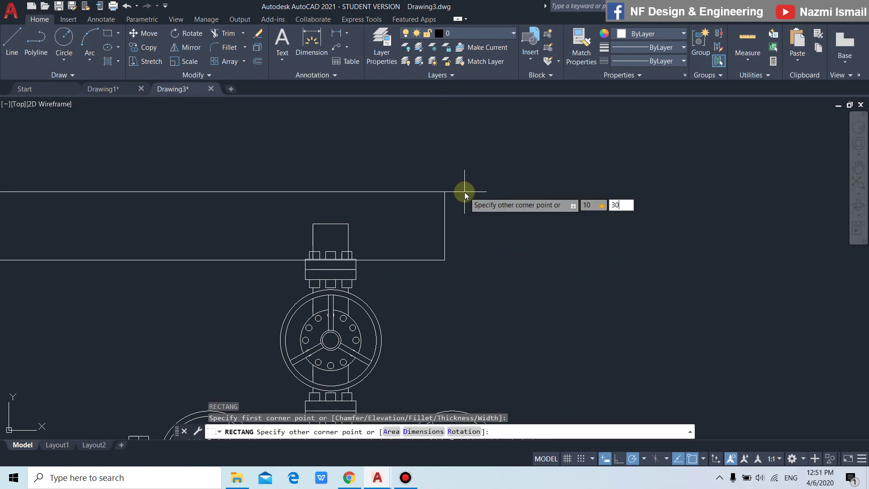
pyautogui.press('Return')
# Step: Move the 10 by 30 stem by its bottom midpoint onto the square's top midpoint
pyautogui.write('m')
pyautogui.press('Return')
pyautogui.click(469, 291)
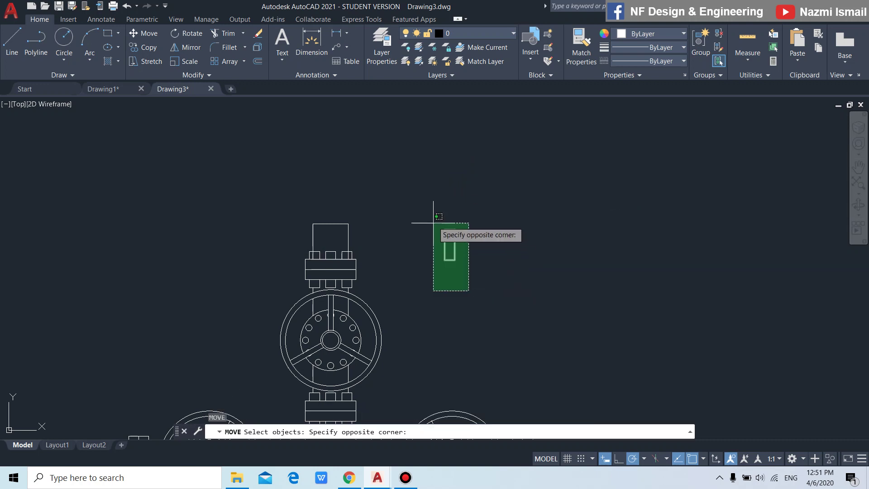
pyautogui.click(434, 223)
pyautogui.press('Return')
pyautogui.click(450, 260)
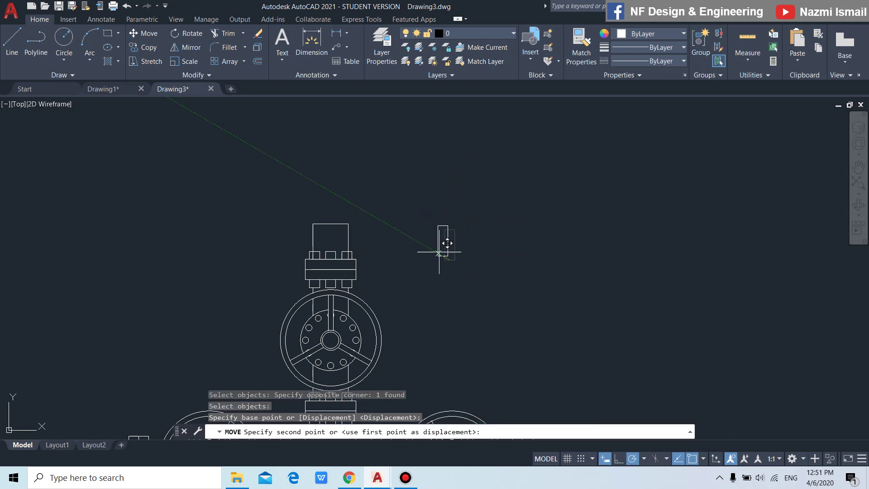
pyautogui.click(333, 224)
pyautogui.scroll(2, 334, 175)
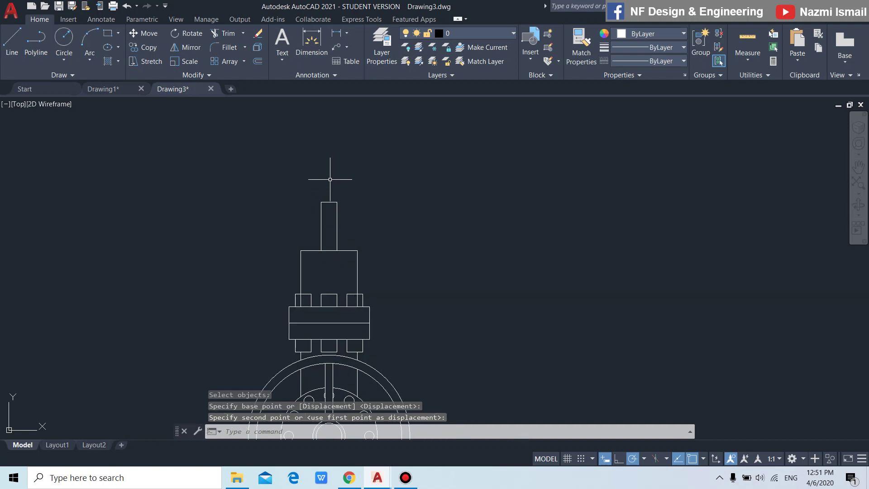
# Step: Draw the gauge circle centred 20 units above the stem's top midpoint
pyautogui.write('c')
pyautogui.press('Return')
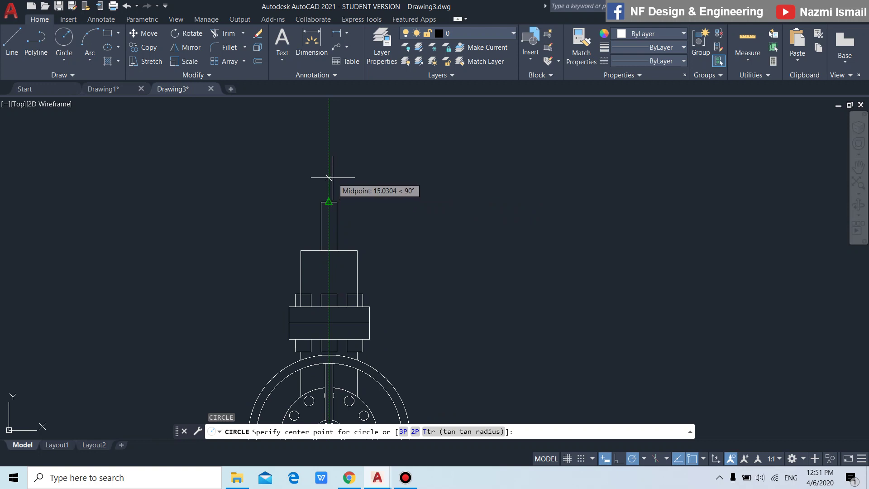
pyautogui.write('20')
pyautogui.press('Return')
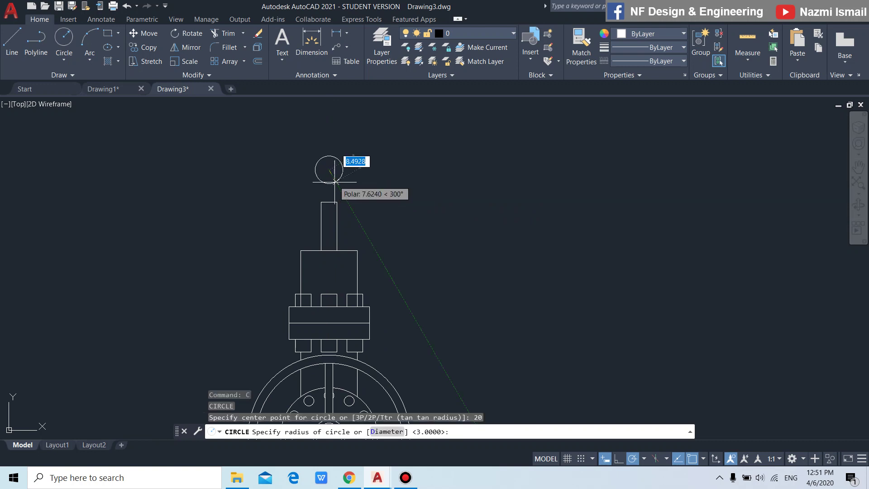
pyautogui.click(329, 208)
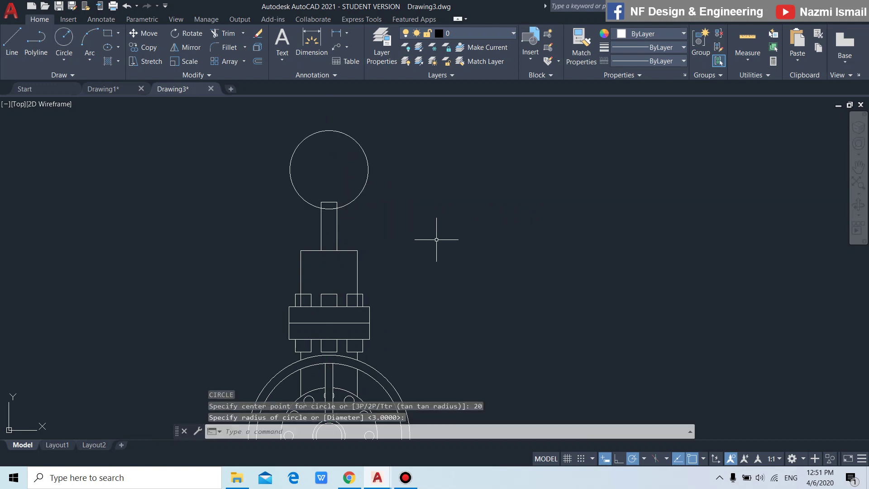
# Step: Offset the gauge circle 3 units inward to form the ring
pyautogui.write('o')
pyautogui.press('Return')
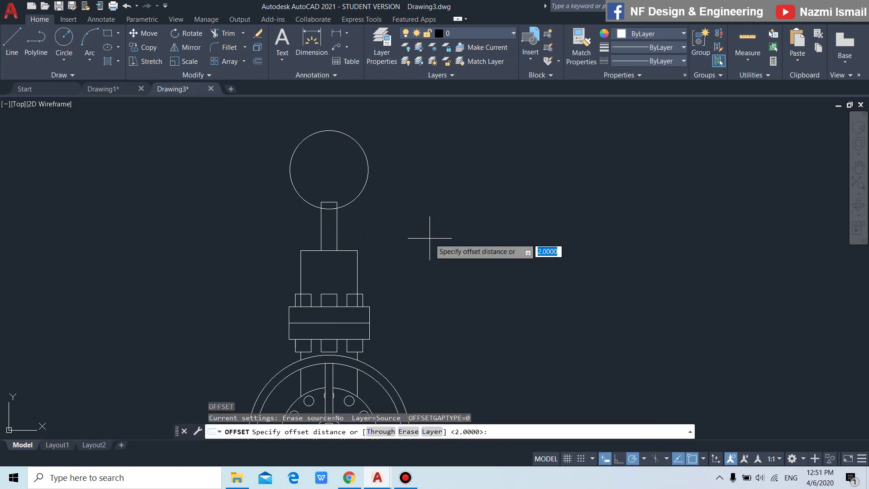
pyautogui.write('3')
pyautogui.press('Return')
pyautogui.click(360, 194)
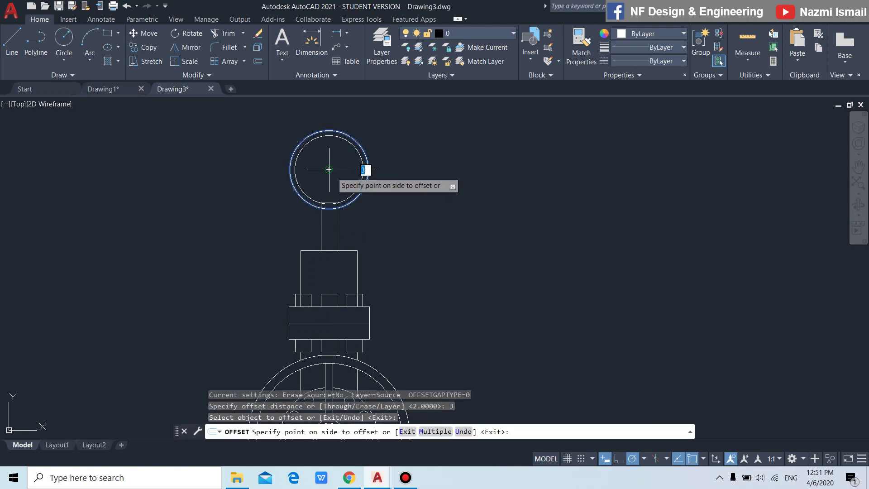
pyautogui.click(329, 169)
pyautogui.press('Return')
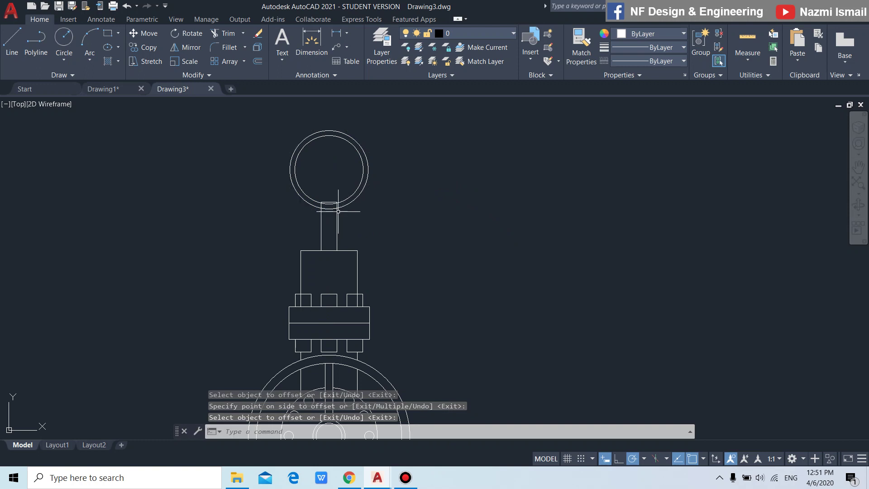
# Step: Add a small circle at the gauge's centre
pyautogui.scroll(4, 338, 211)
pyautogui.scroll(-2, 391, 243)
pyautogui.write('c')
pyautogui.press('Return')
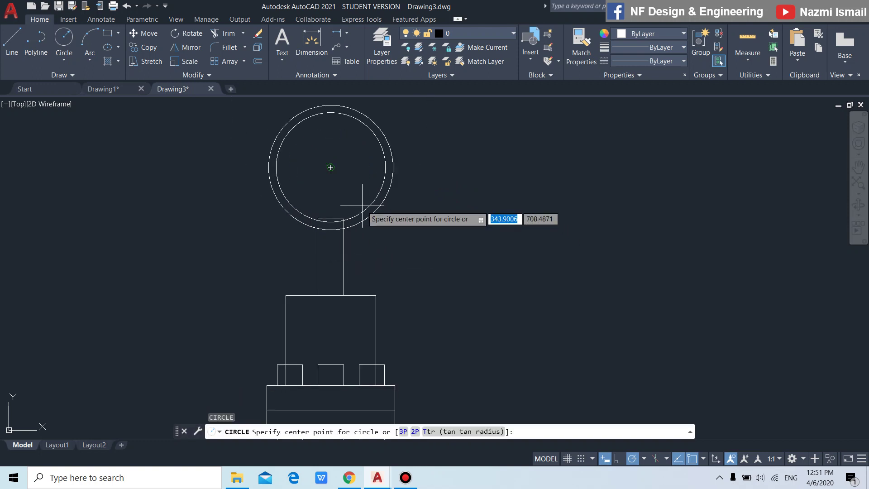
pyautogui.click(330, 167)
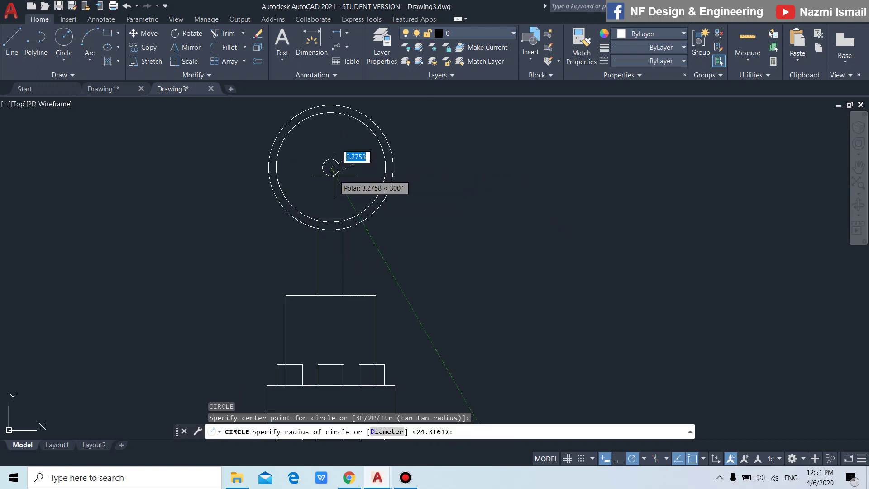
pyautogui.click(334, 174)
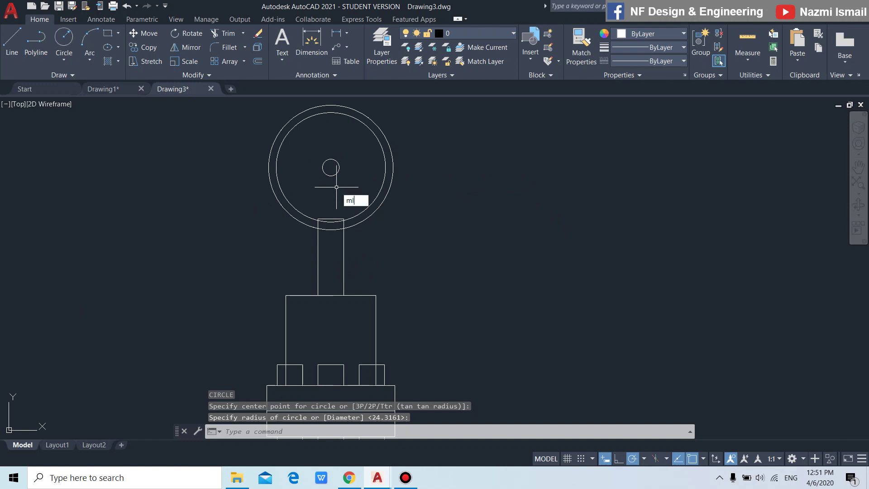
pyautogui.press('Return')
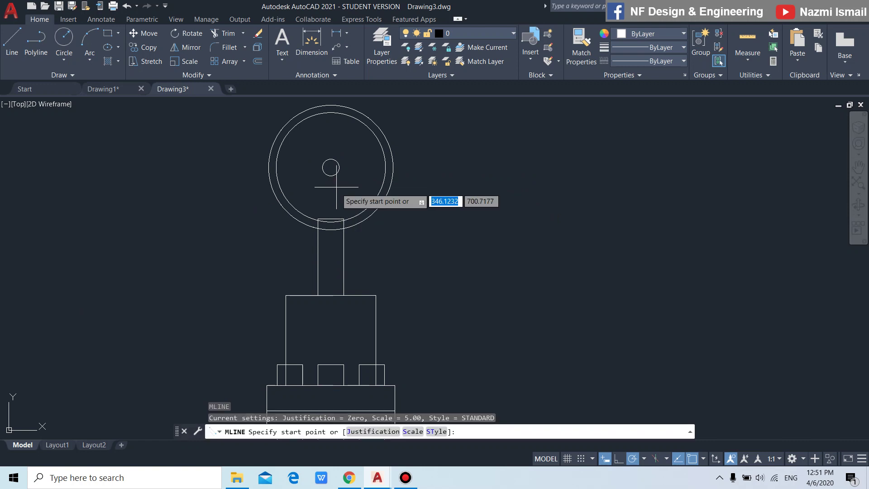
# Step: Set the multiline to Zero justification and scale 2
pyautogui.click(396, 431)
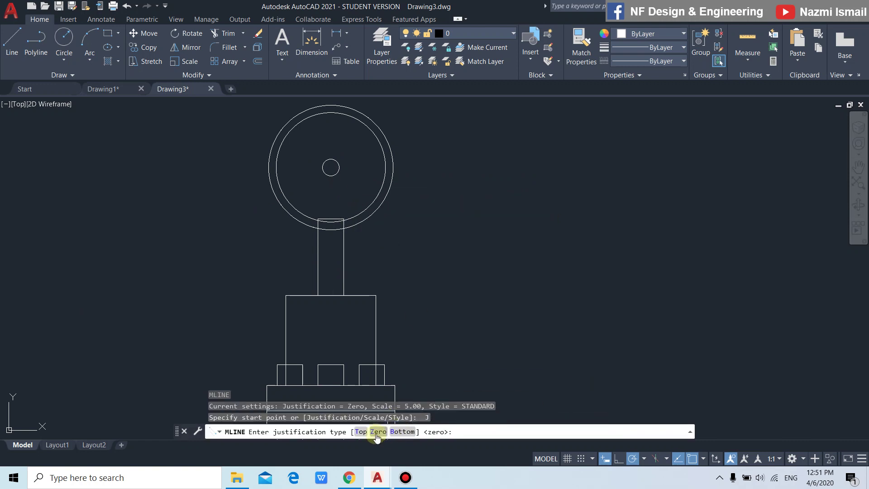
pyautogui.click(378, 431)
pyautogui.click(412, 431)
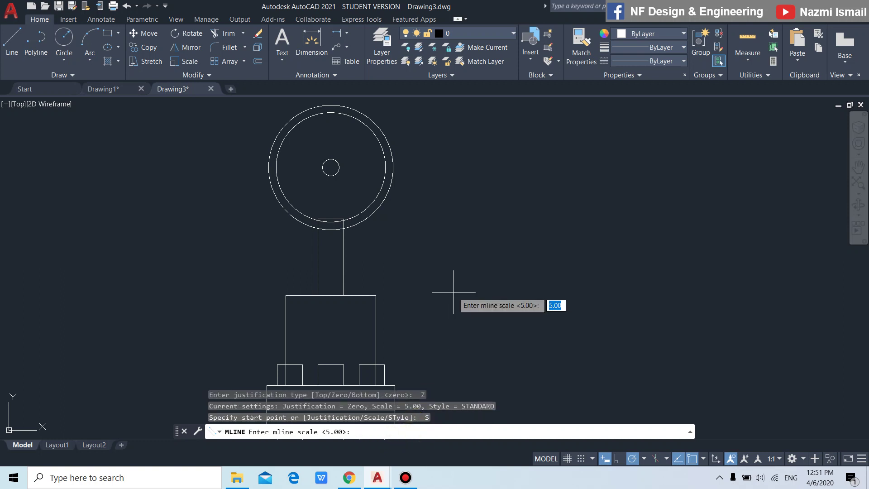
pyautogui.write('2')
pyautogui.press('Return')
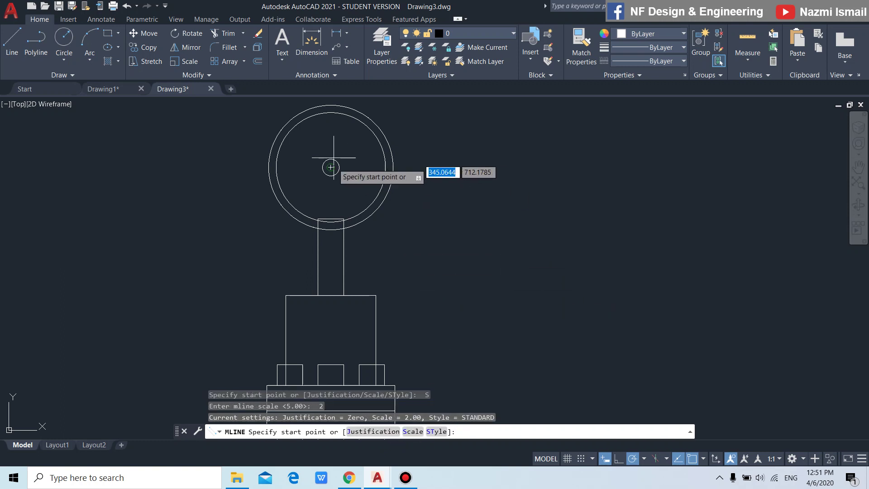
# Step: Draw the needle from the gauge centre down-left toward the rim
pyautogui.click(330, 168)
pyautogui.click(284, 194)
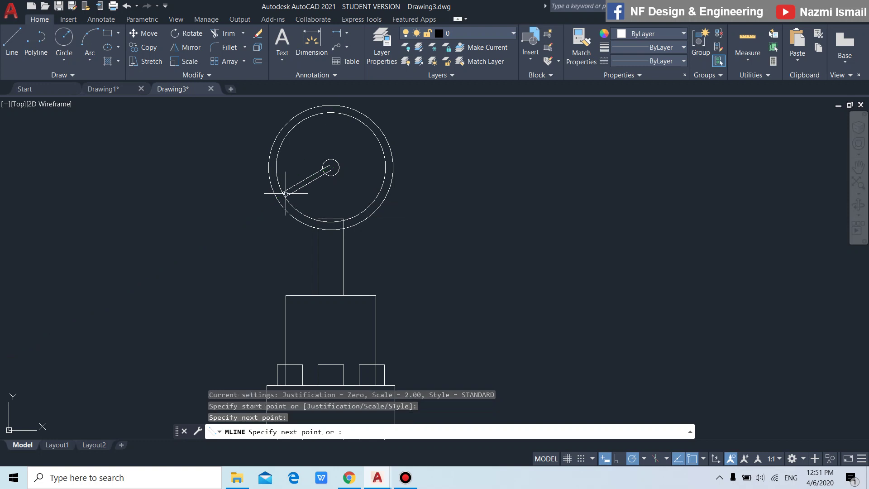
pyautogui.press('Return')
pyautogui.scroll(-5, 354, 171)
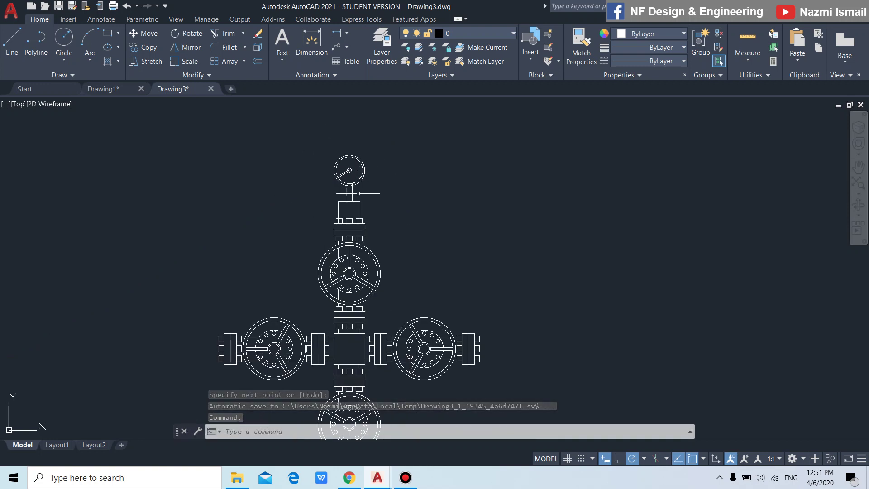
pyautogui.scroll(-4, 399, 288)
pyautogui.scroll(4, 398, 288)
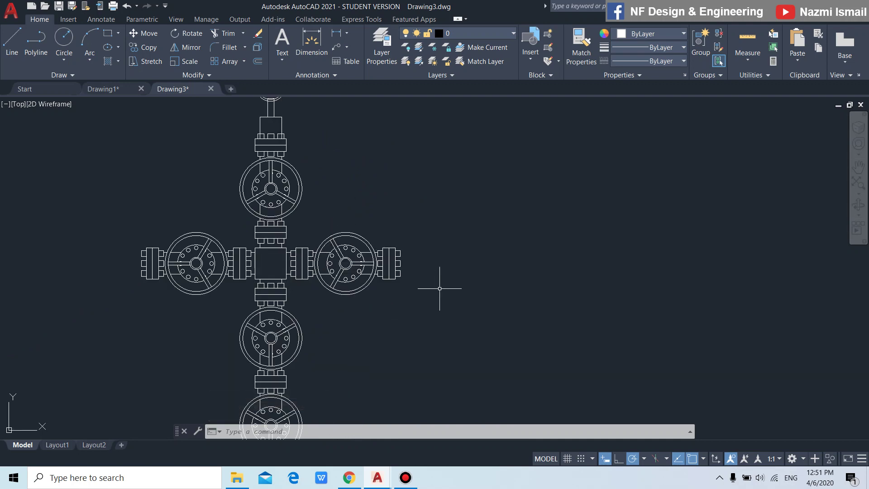
pyautogui.scroll(2, 446, 273)
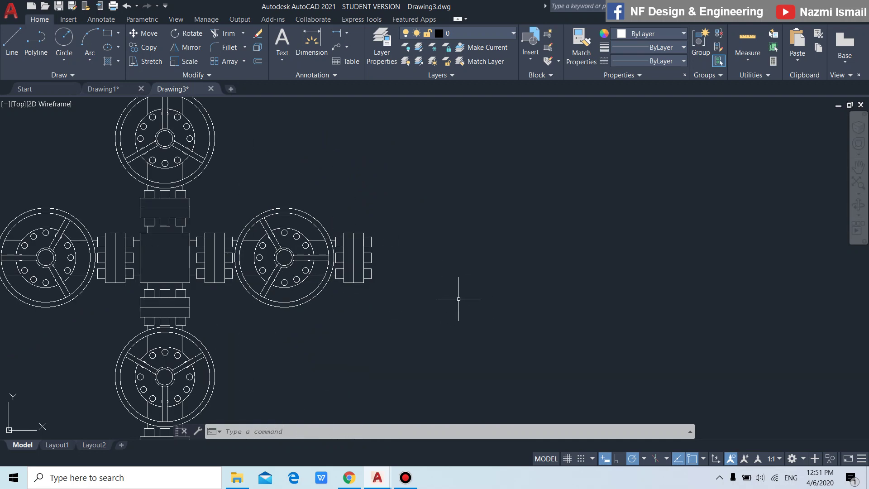
# Step: Draw a 30 by 35 rectangle and attach it to the right flange end
pyautogui.write('rec')
pyautogui.press('Return')
pyautogui.click(447, 328)
pyautogui.write('30')
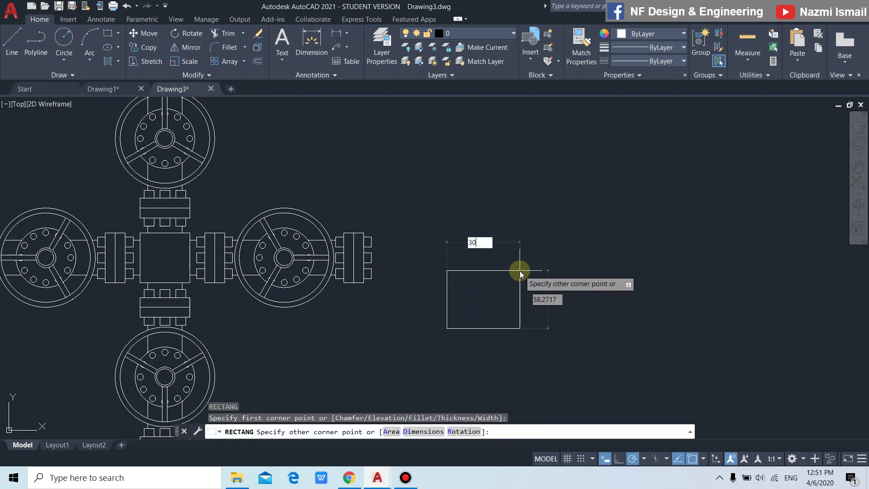
pyautogui.press('Tab')
pyautogui.write('35')
pyautogui.press('Return')
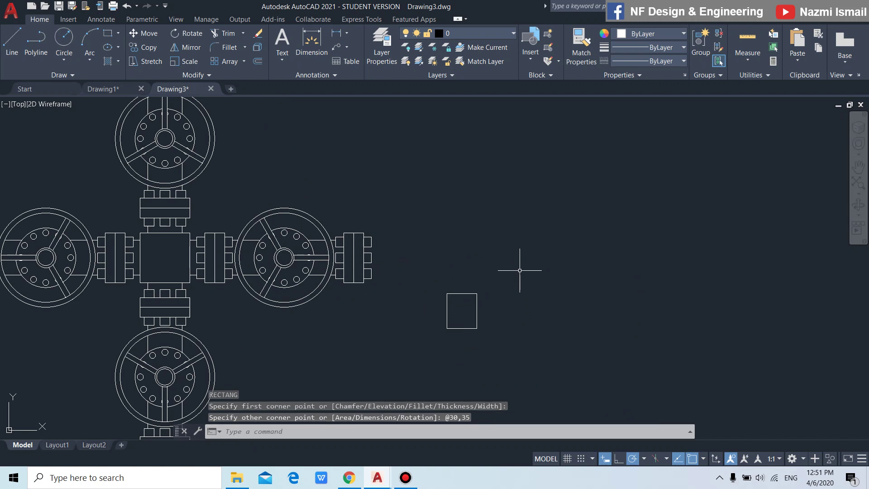
pyautogui.write('m')
pyautogui.press('Return')
pyautogui.click(508, 378)
pyautogui.click(430, 254)
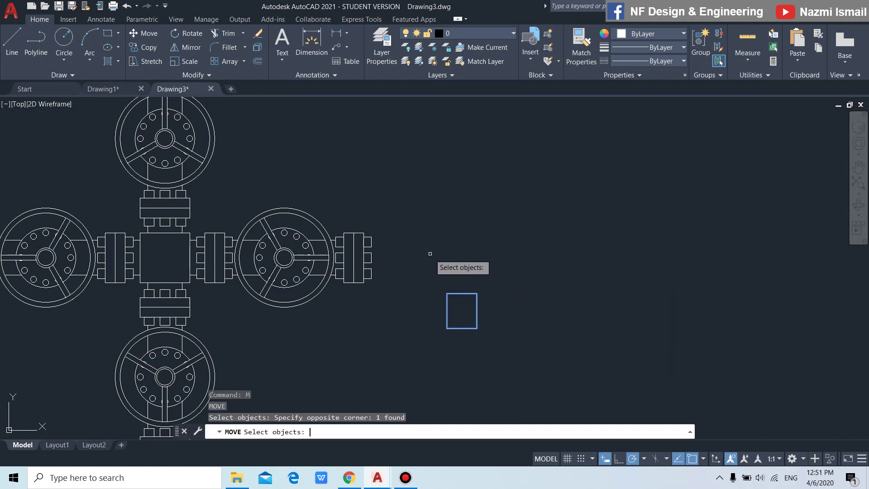
pyautogui.press('Return')
pyautogui.click(447, 311)
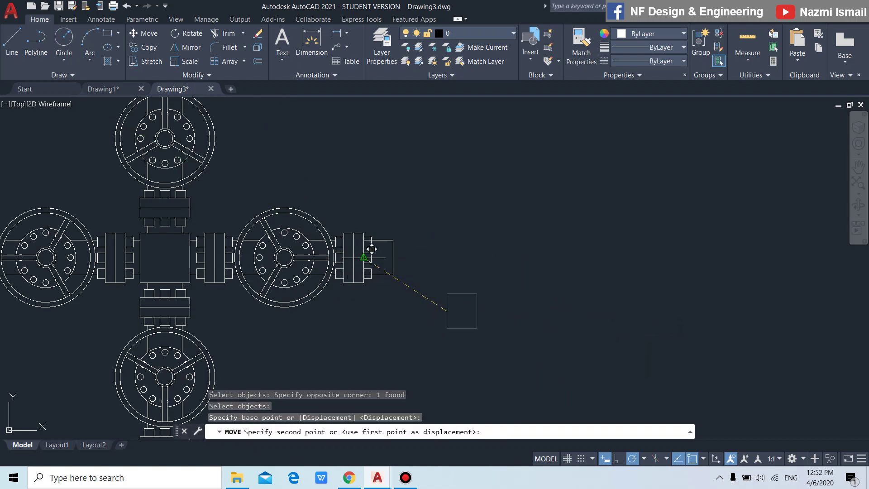
pyautogui.click(371, 248)
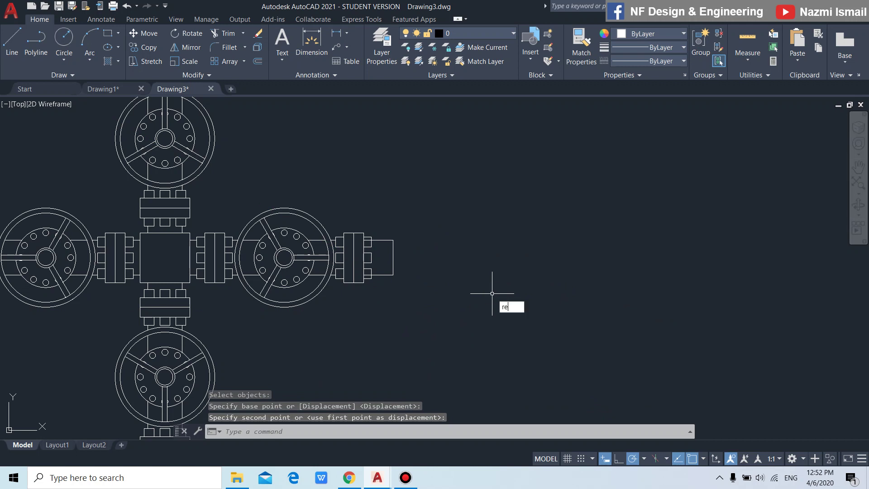
# Step: Draw a 30 by 60 rectangle and attach it to the assembly's right end
pyautogui.write('rec')
pyautogui.press('Return')
pyautogui.click(451, 342)
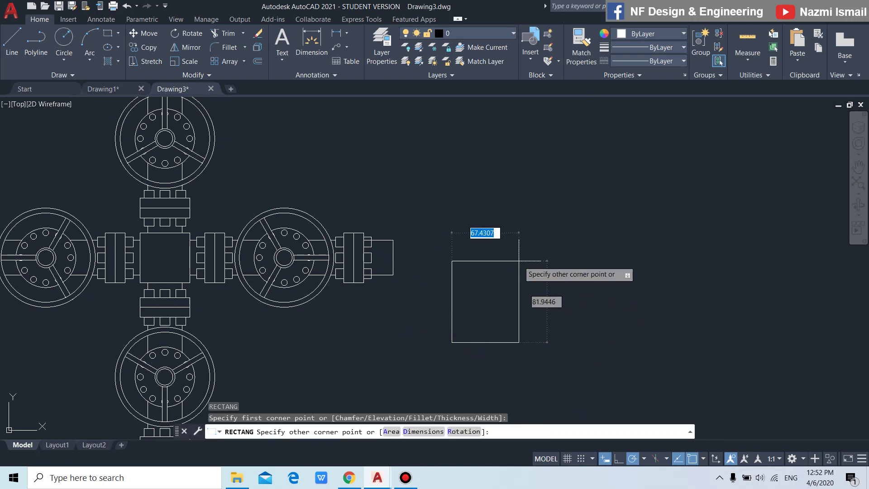
pyautogui.write('@30,60')
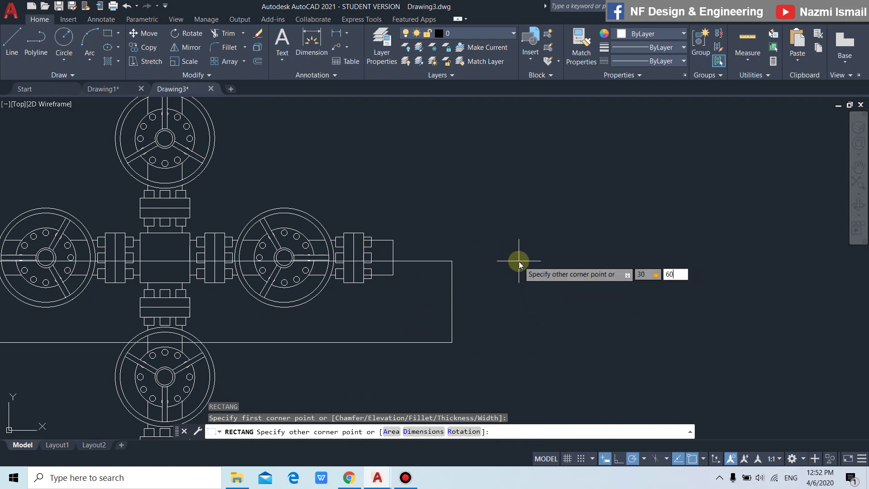
pyautogui.press('Return')
pyautogui.write('m')
pyautogui.press('Return')
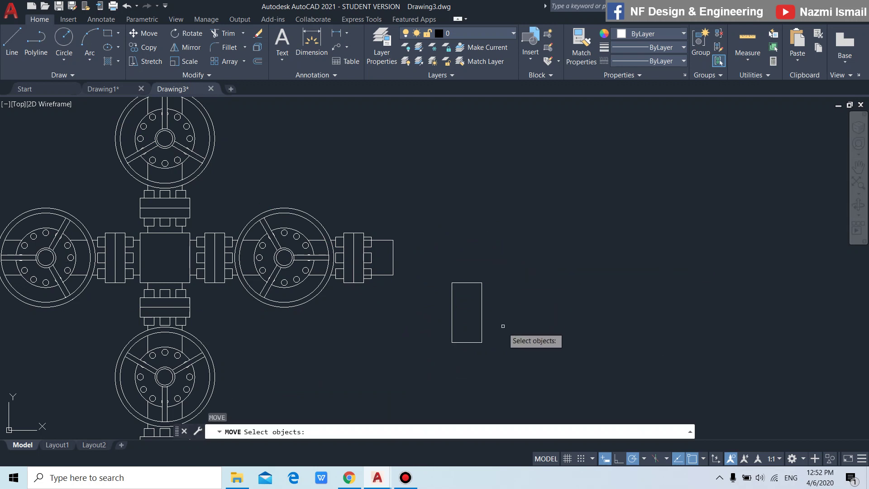
pyautogui.click(500, 345)
pyautogui.click(453, 260)
pyautogui.press('Return')
pyautogui.click(452, 313)
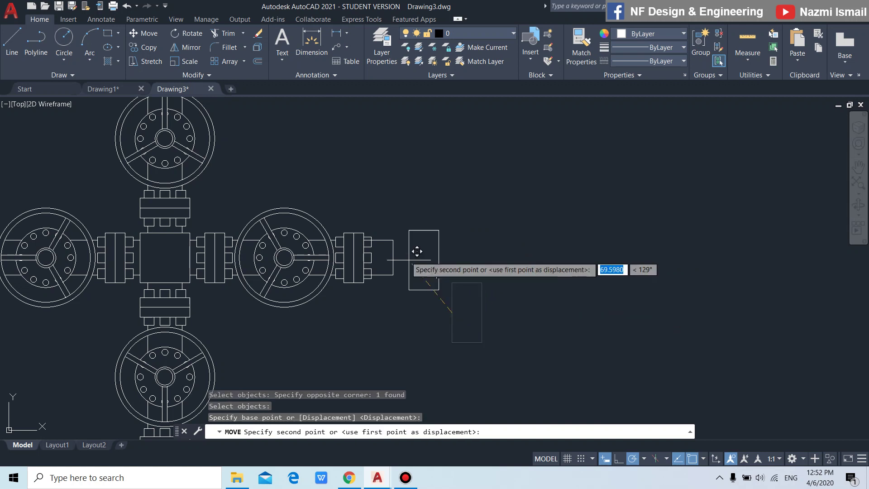
pyautogui.click(393, 258)
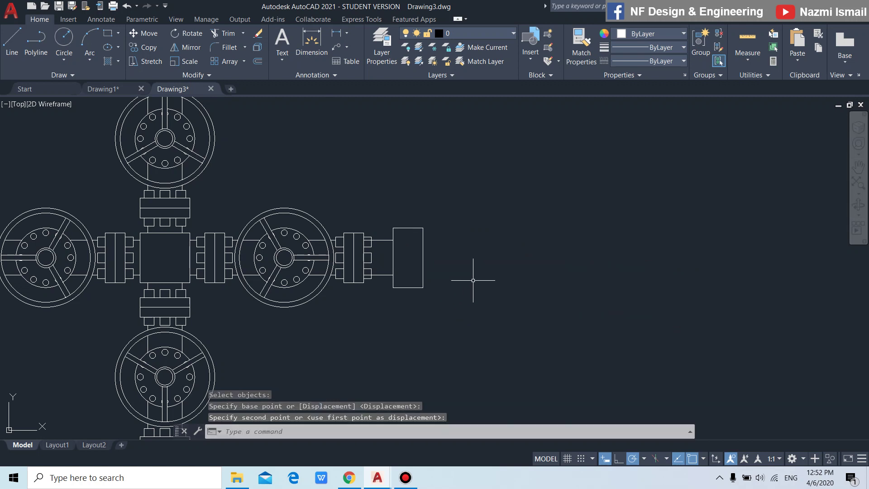
# Step: Draw a 30 by 70 rectangle beside the assembly
pyautogui.write('rec')
pyautogui.press('Return')
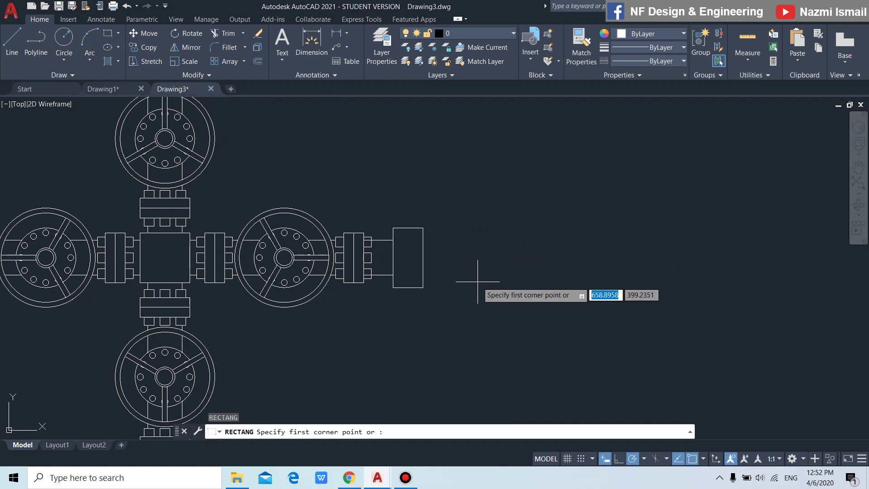
pyautogui.click(495, 236)
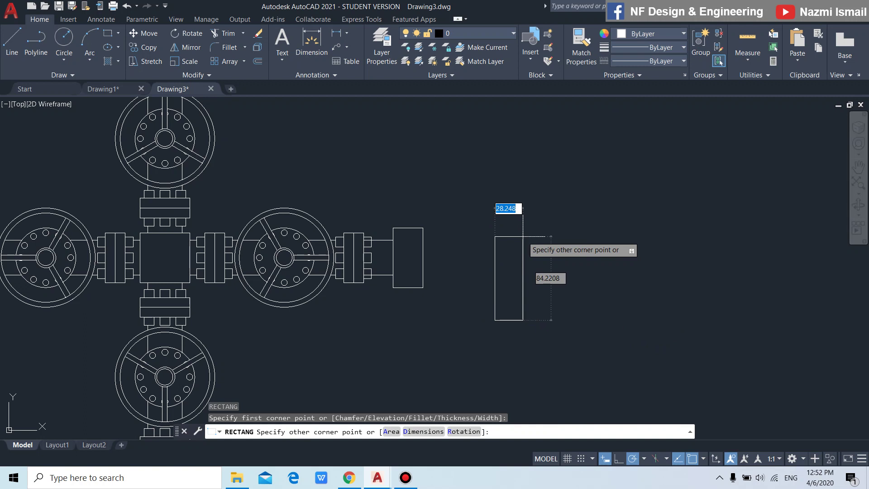
pyautogui.write('30')
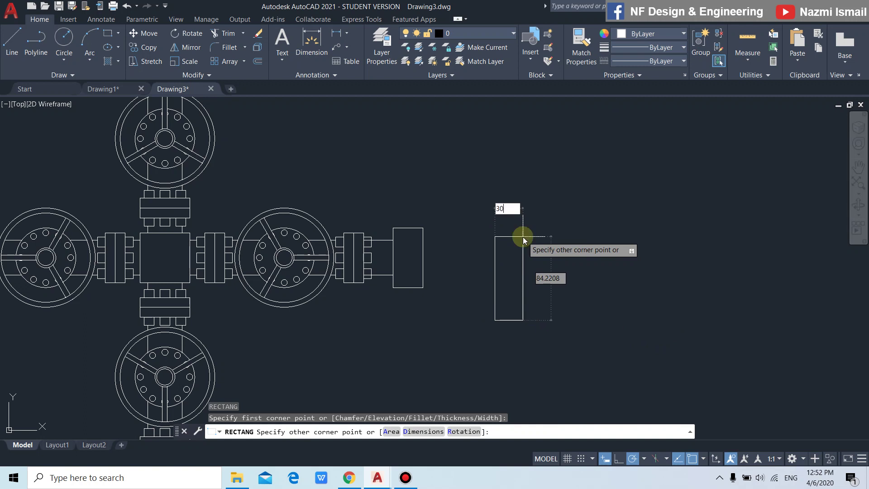
pyautogui.press('Tab')
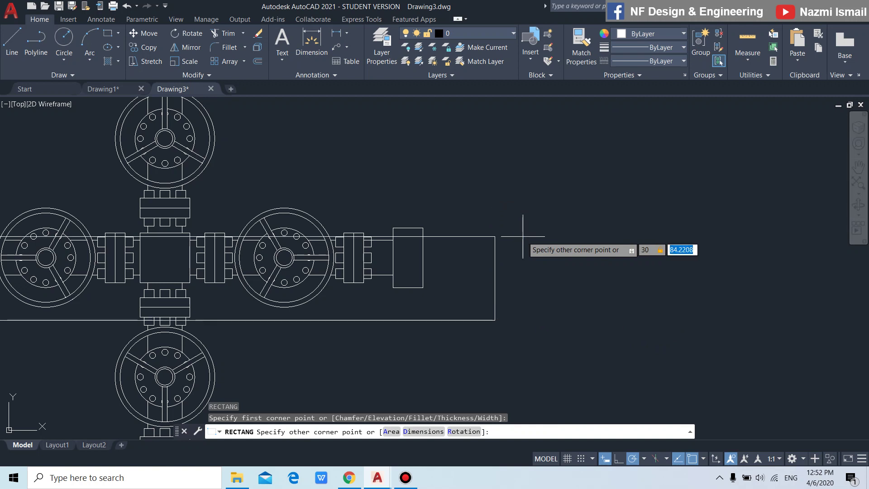
pyautogui.write('70')
pyautogui.press('Return')
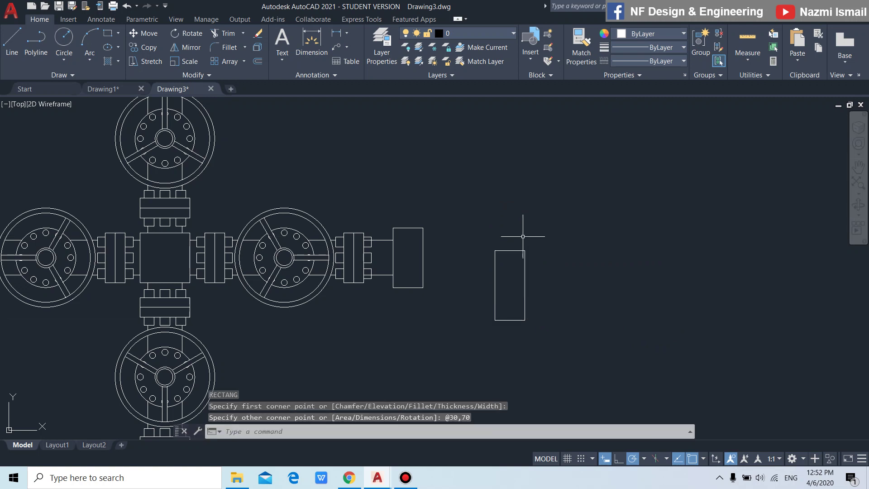
pyautogui.write('m')
pyautogui.press('Return')
pyautogui.click(553, 342)
pyautogui.click(477, 232)
pyautogui.press('Return')
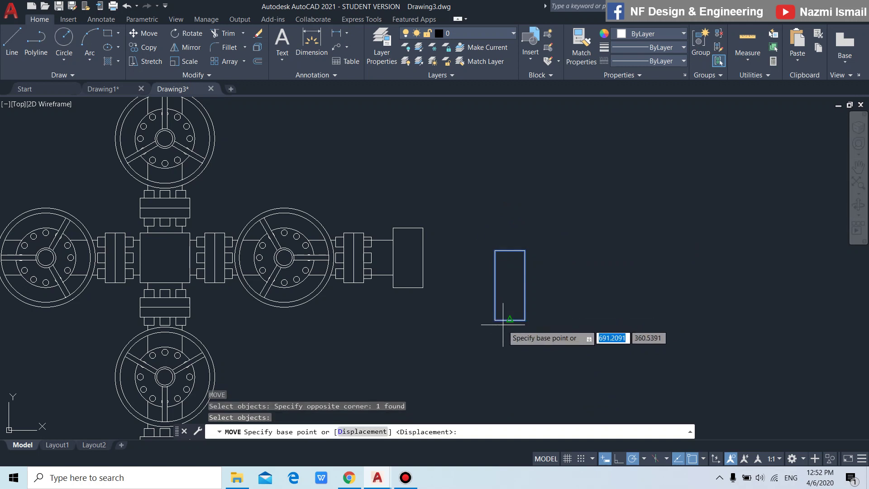
pyautogui.click(509, 321)
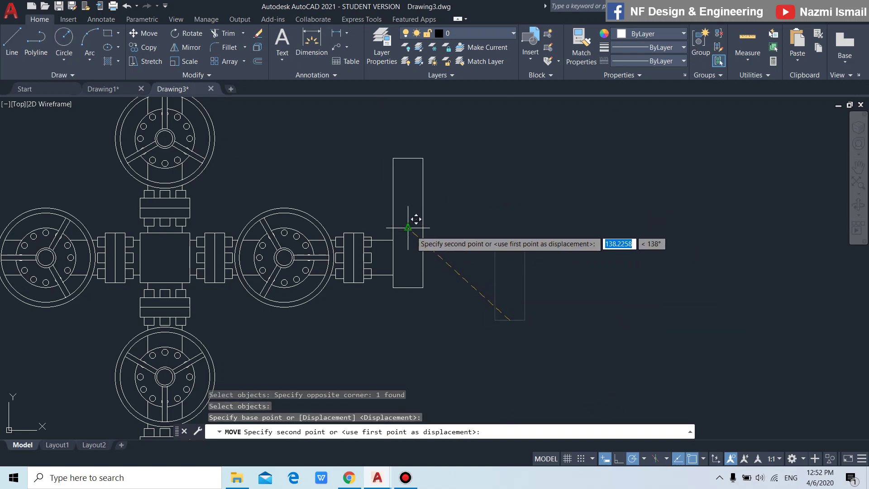
pyautogui.press('Escape')
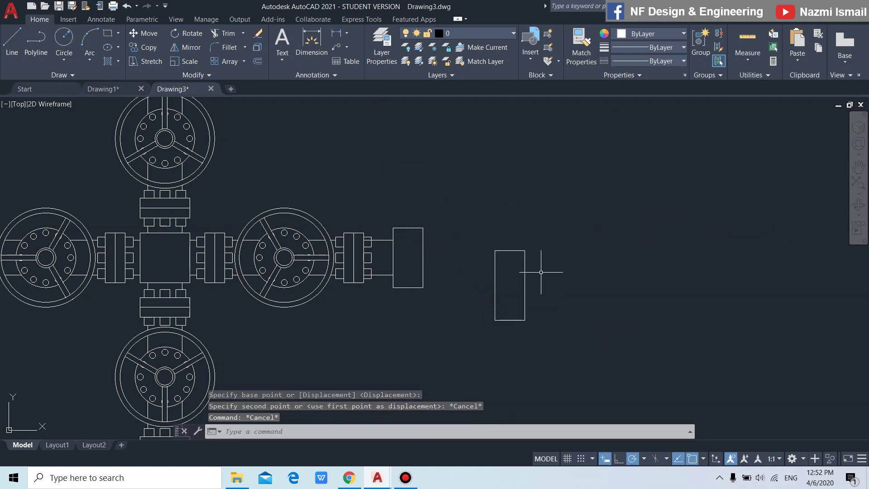
# Step: Stretch the tall rectangle's right edge 10 units inward
pyautogui.click(535, 357)
pyautogui.click(501, 195)
pyautogui.scroll(4, 528, 308)
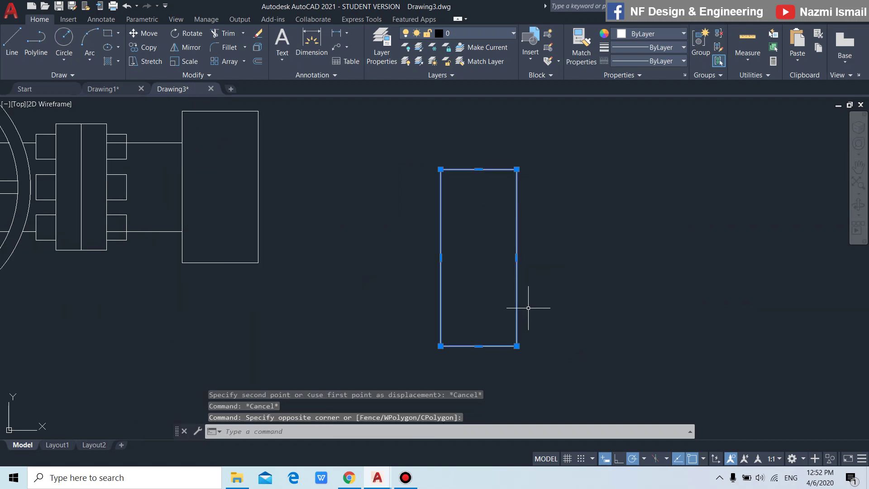
pyautogui.click(516, 258)
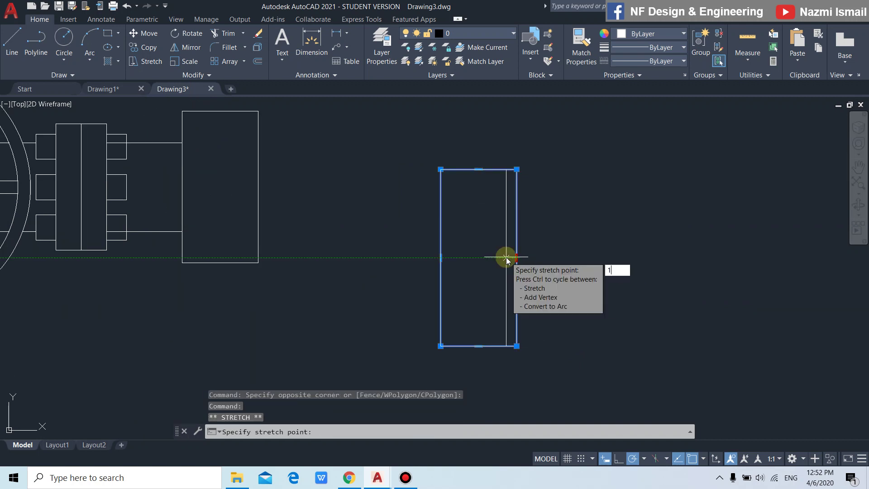
pyautogui.write('10')
pyautogui.press('Return')
pyautogui.press('Escape')
pyautogui.press('Escape')
pyautogui.scroll(-4, 516, 304)
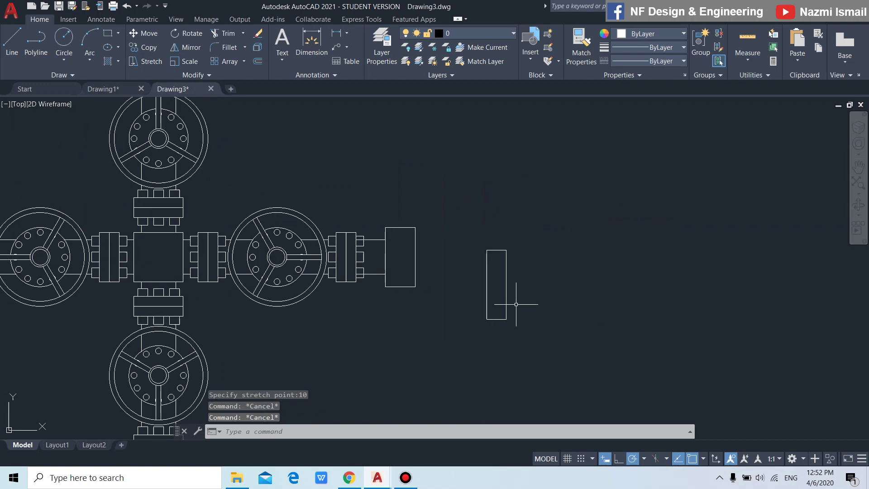
pyautogui.write('m')
# Step: Move the narrowed rectangle by its bottom midpoint onto the actuator body's top
pyautogui.press('Return')
pyautogui.click(538, 352)
pyautogui.click(495, 233)
pyautogui.press('Return')
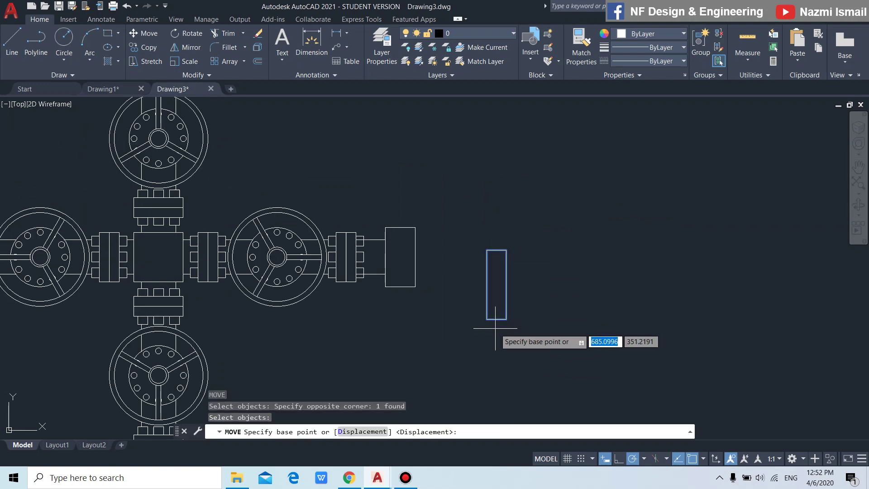
pyautogui.click(497, 319)
pyautogui.click(400, 227)
pyautogui.scroll(-2, 407, 308)
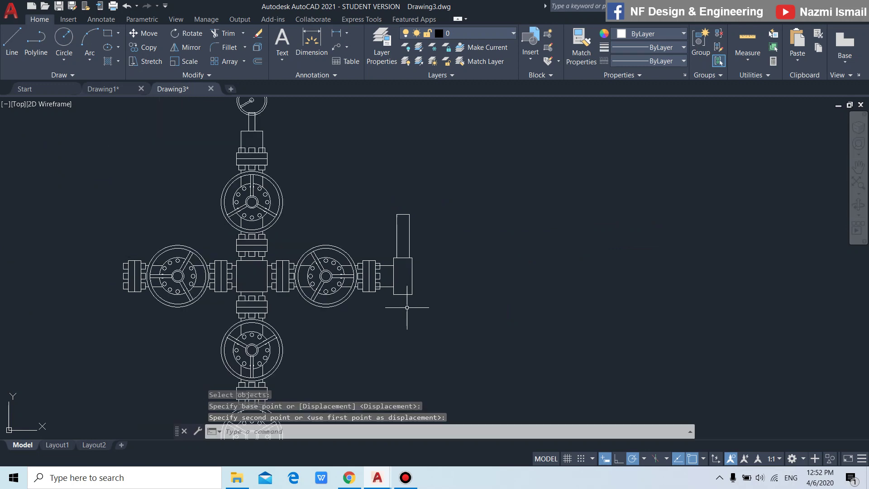
pyautogui.scroll(2, 413, 218)
# Step: Draw a 100 by 5 bar and centre it on top of the stem
pyautogui.write('rec')
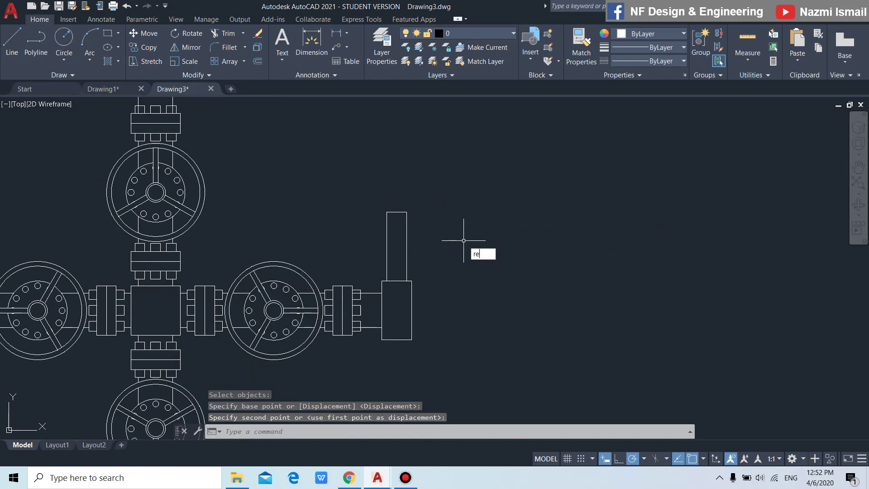
pyautogui.press('Return')
pyautogui.click(497, 261)
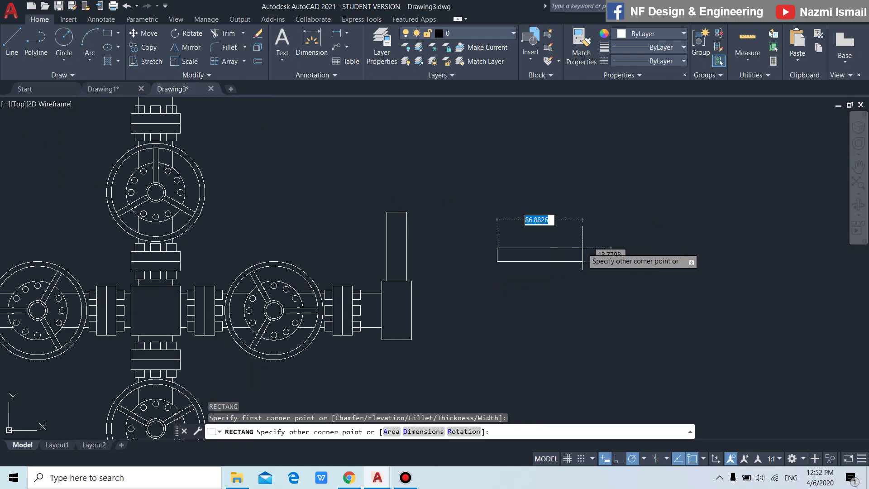
pyautogui.write('100')
pyautogui.write(',5')
pyautogui.press('Return')
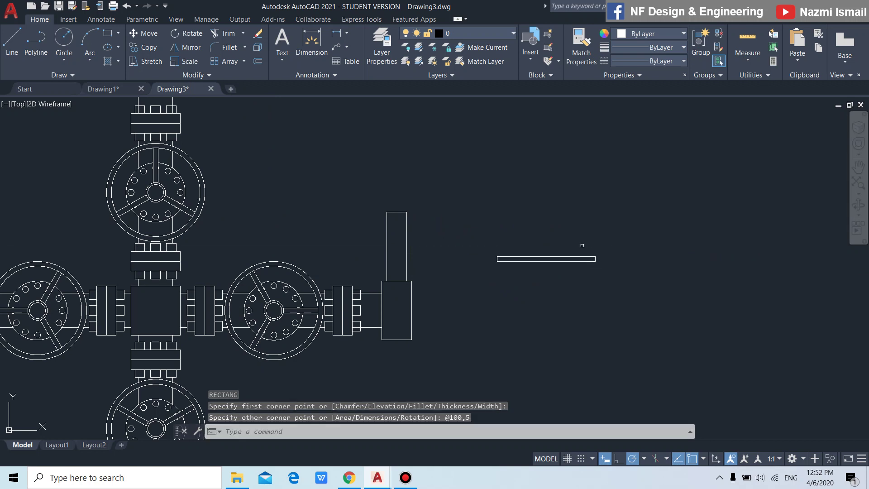
pyautogui.write('m')
pyautogui.press('Return')
pyautogui.click(581, 246)
pyautogui.click(549, 290)
pyautogui.press('Return')
pyautogui.click(547, 258)
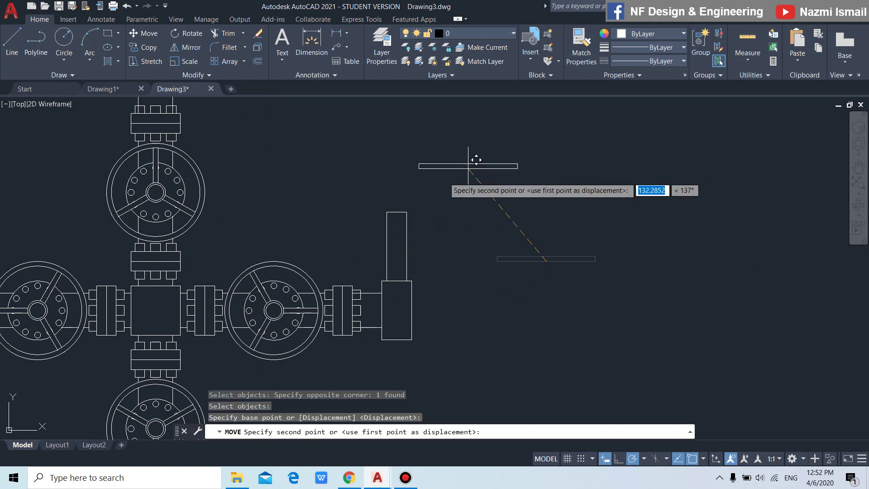
pyautogui.click(397, 212)
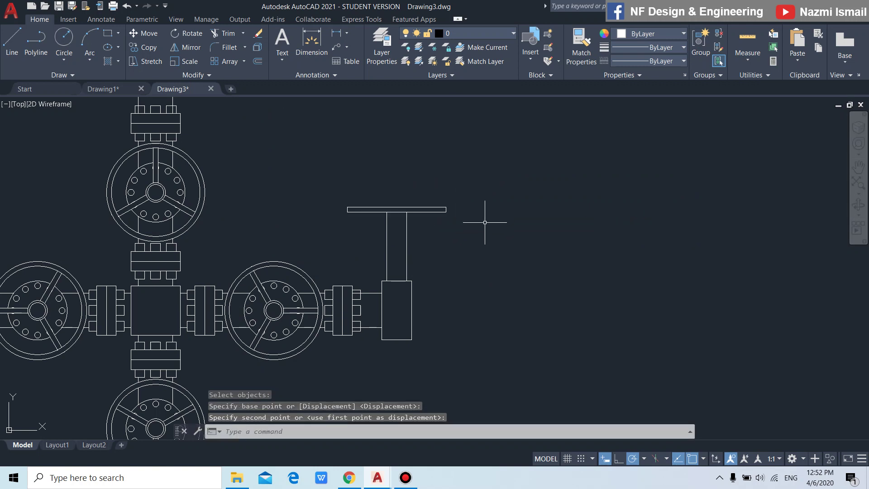
# Step: Draw a 10 by 50 post rectangle
pyautogui.write('rec')
pyautogui.press('Return')
pyautogui.click(495, 273)
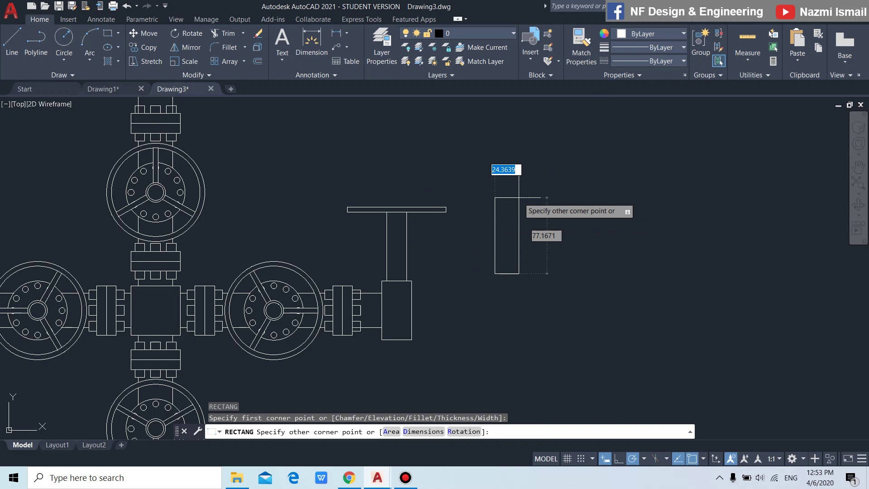
pyautogui.write('10')
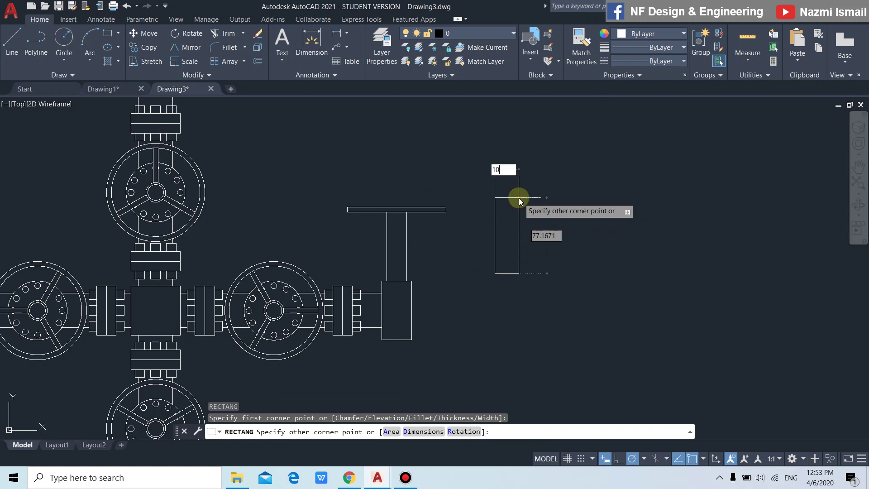
pyautogui.press('Tab')
pyautogui.write('50')
pyautogui.press('Return')
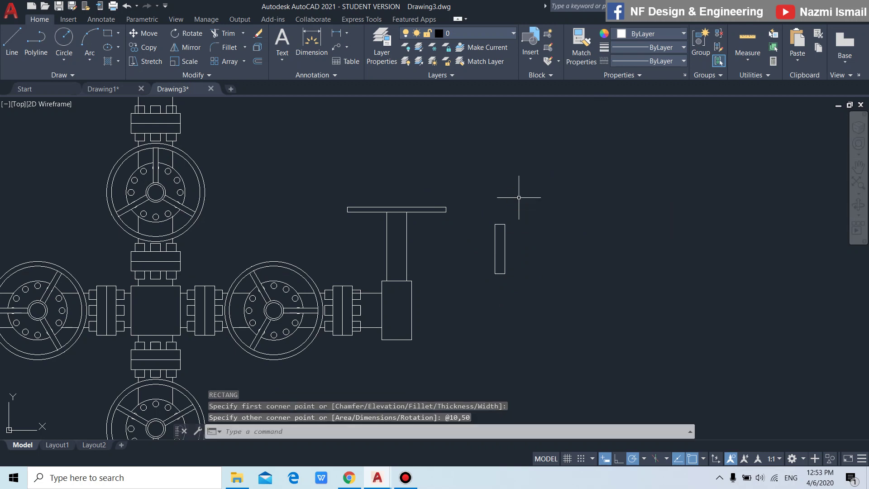
# Step: Move the post so its bottom midpoint sits on the bar's midpoint
pyautogui.write('m')
pyautogui.press('Return')
pyautogui.click(511, 290)
pyautogui.click(484, 240)
pyautogui.press('Return')
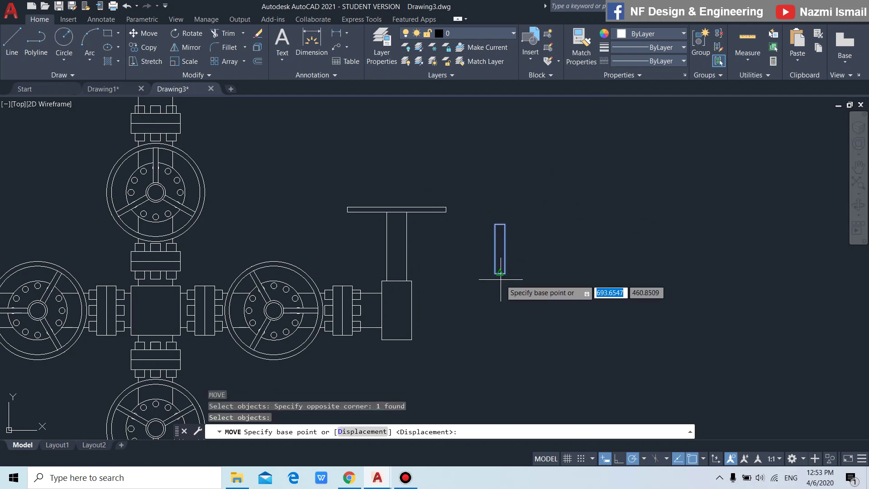
pyautogui.click(500, 274)
pyautogui.click(404, 198)
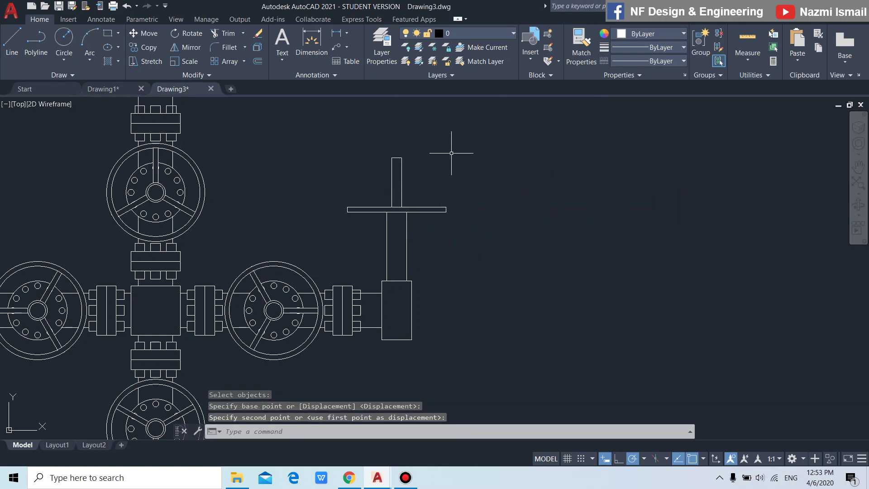
pyautogui.scroll(-2, 448, 169)
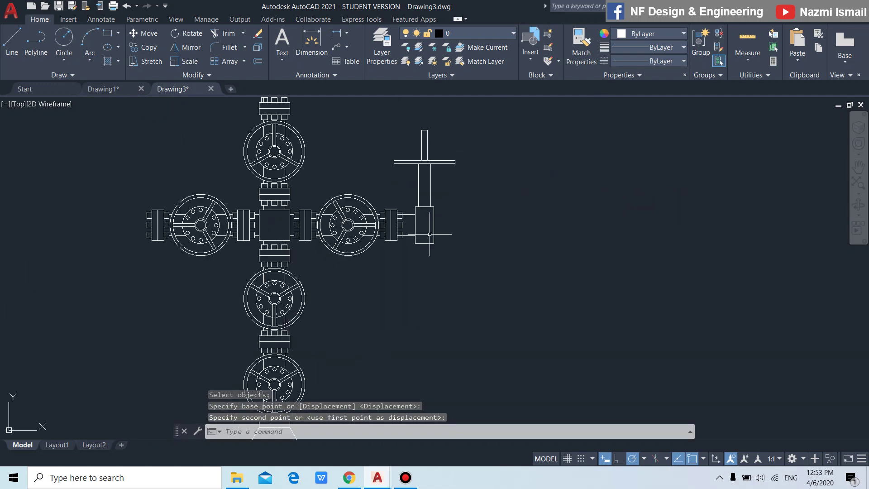
pyautogui.scroll(4, 415, 280)
# Step: Start another rectangle below the actuator
pyautogui.write('rec')
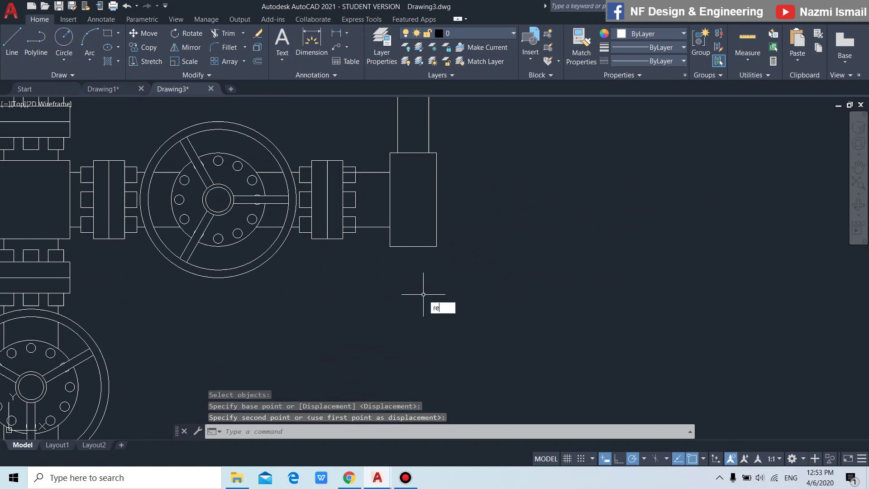
pyautogui.press('Return')
pyautogui.click(497, 322)
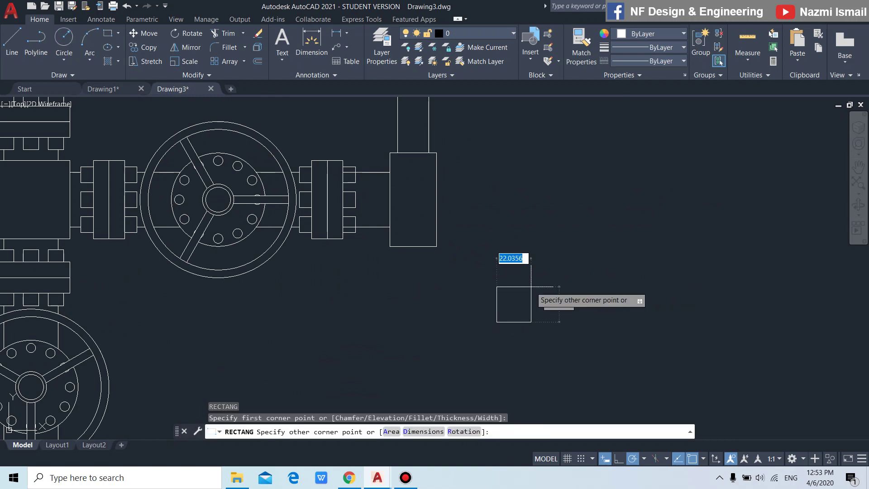
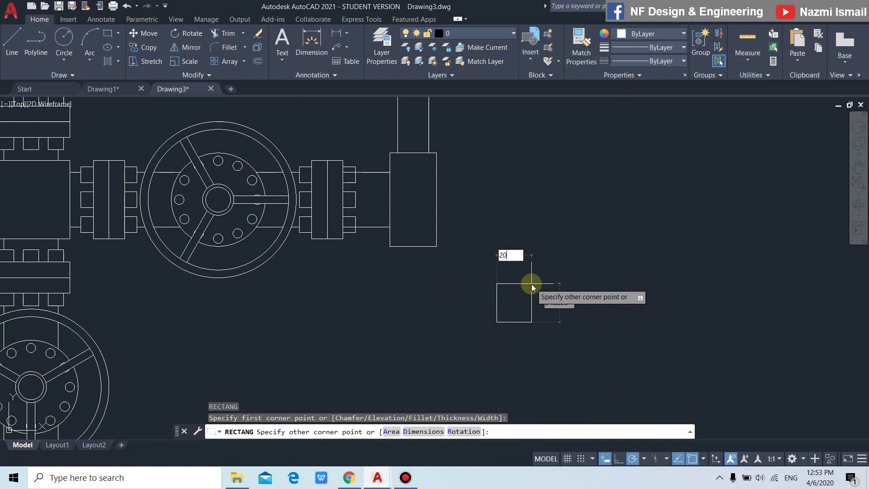
# Step: Complete the rectangle at 20×40 to the right of the tree
pyautogui.write(',40')
pyautogui.press('Return')
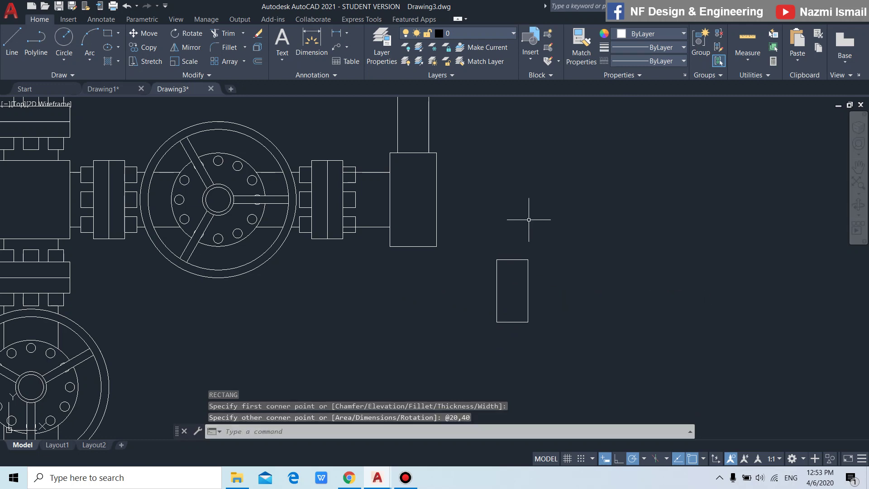
pyautogui.scroll(-3, 359, 199)
pyautogui.scroll(3, 268, 265)
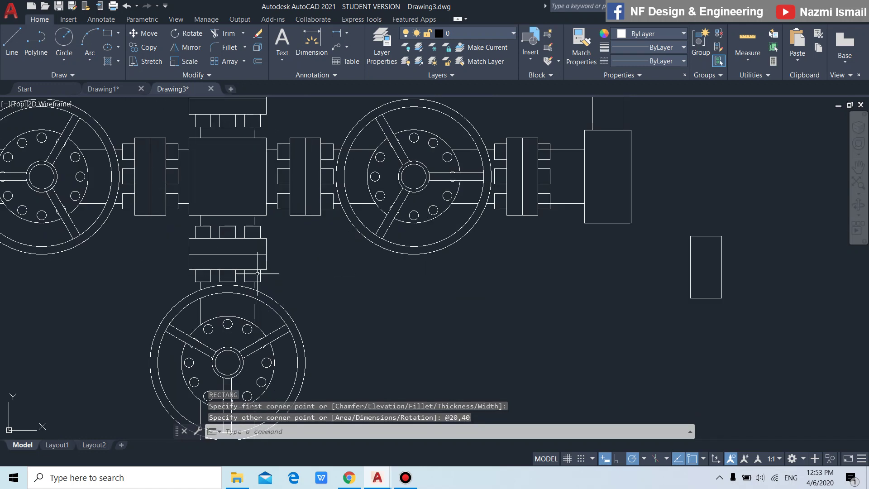
# Step: Abandon a first copy attempt and explode the lower flange block
pyautogui.write('co')
pyautogui.press('Return')
pyautogui.click(182, 223)
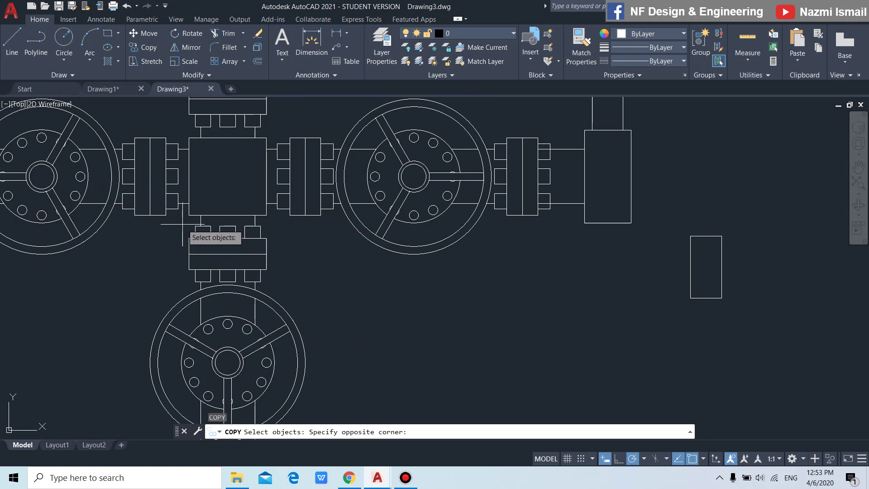
pyautogui.click(283, 285)
pyautogui.press('Return')
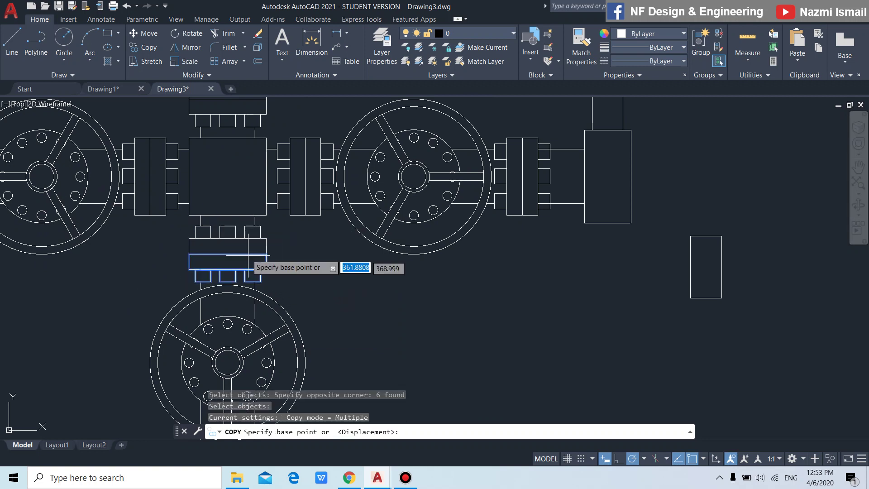
pyautogui.press('Escape')
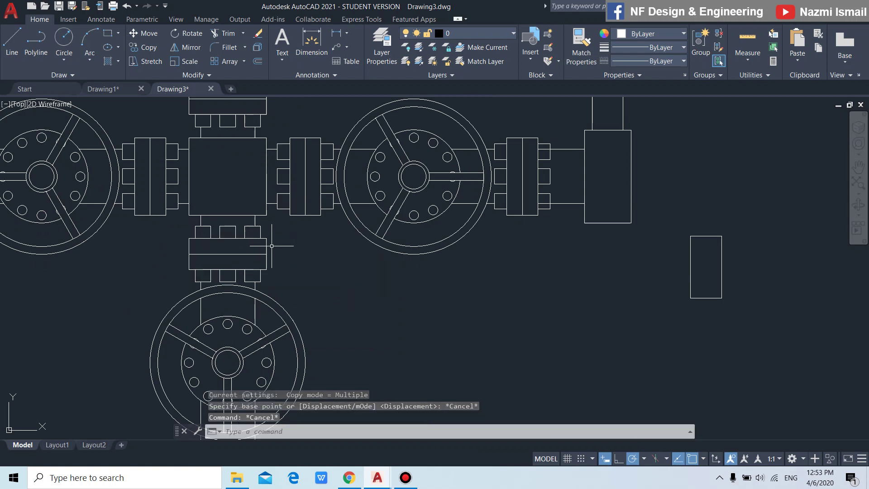
pyautogui.write('x')
pyautogui.press('Return')
pyautogui.click(270, 245)
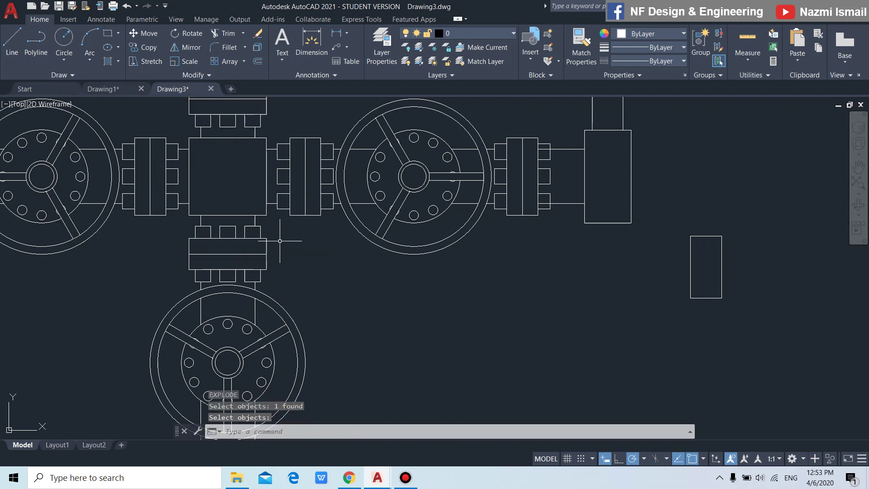
pyautogui.press('Return')
# Step: Copy the exploded lower flange to beneath the right vertical body
pyautogui.write('co')
pyautogui.press('Return')
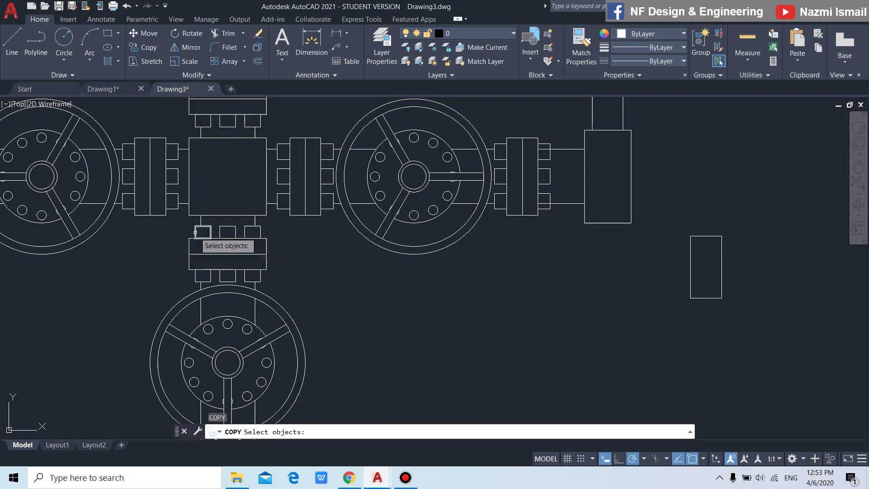
pyautogui.click(187, 217)
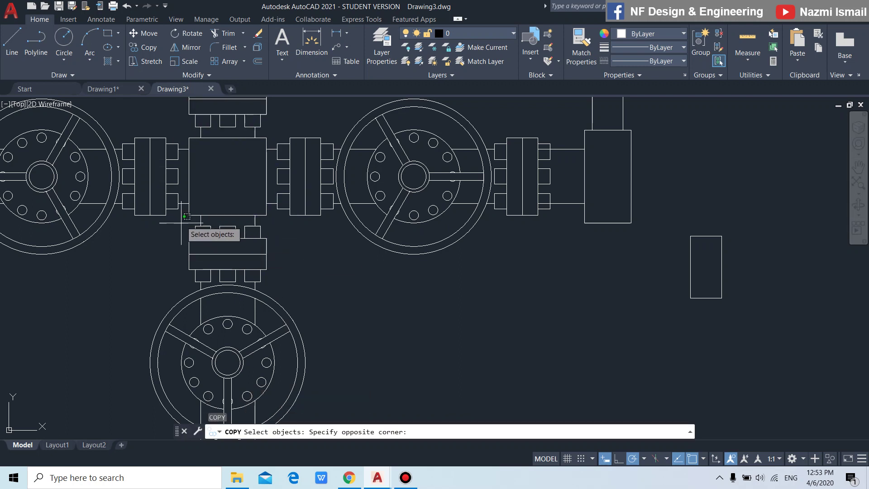
pyautogui.click(288, 286)
pyautogui.press('Return')
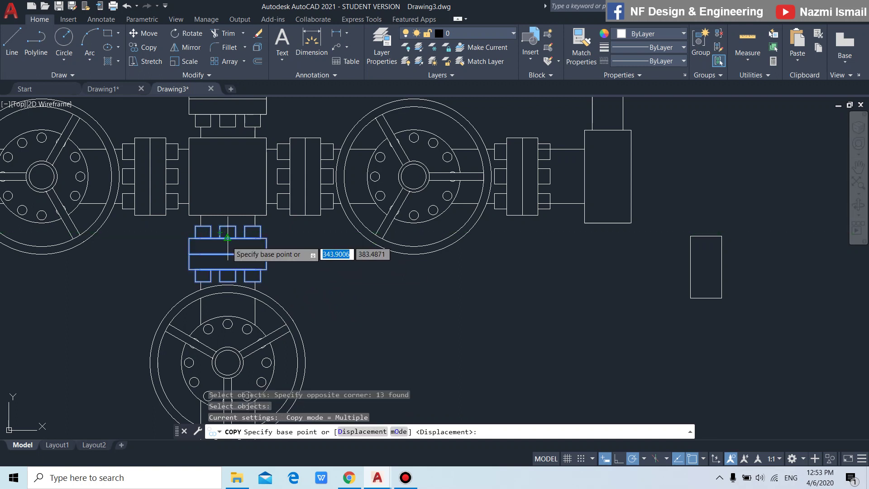
pyautogui.click(228, 236)
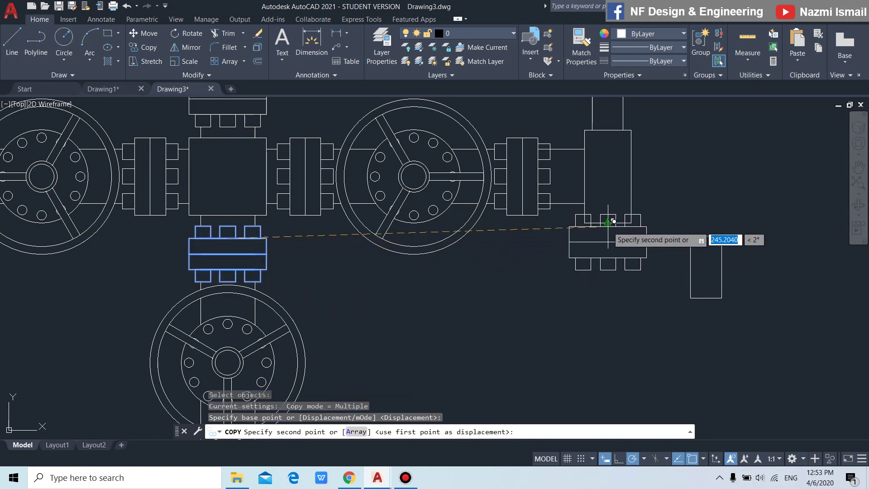
pyautogui.click(607, 223)
pyautogui.press('Escape')
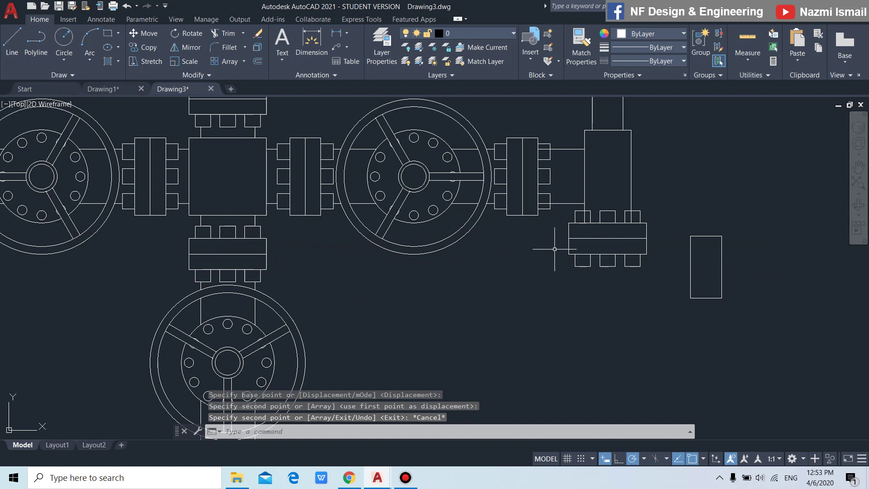
pyautogui.scroll(-2, 577, 251)
# Step: Move the narrow rectangle by its top midpoint to below the copied flange
pyautogui.write('m')
pyautogui.press('Return')
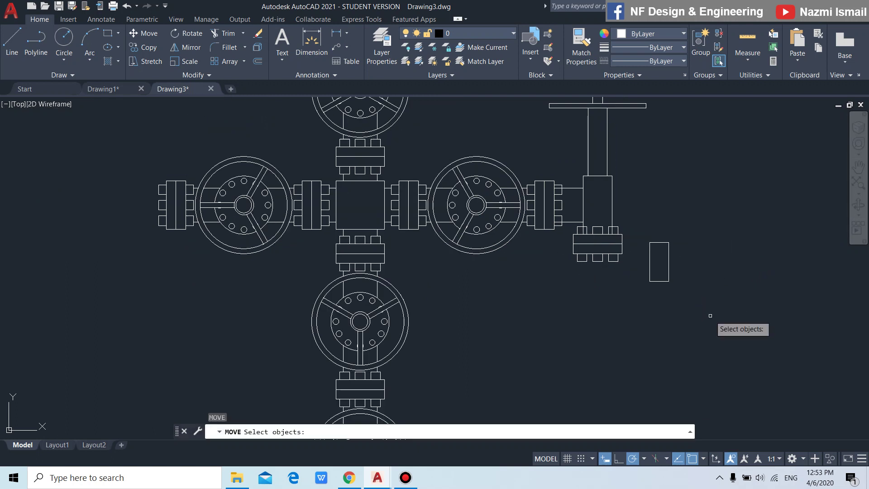
pyautogui.click(710, 316)
pyautogui.click(631, 195)
pyautogui.press('Return')
pyautogui.click(659, 243)
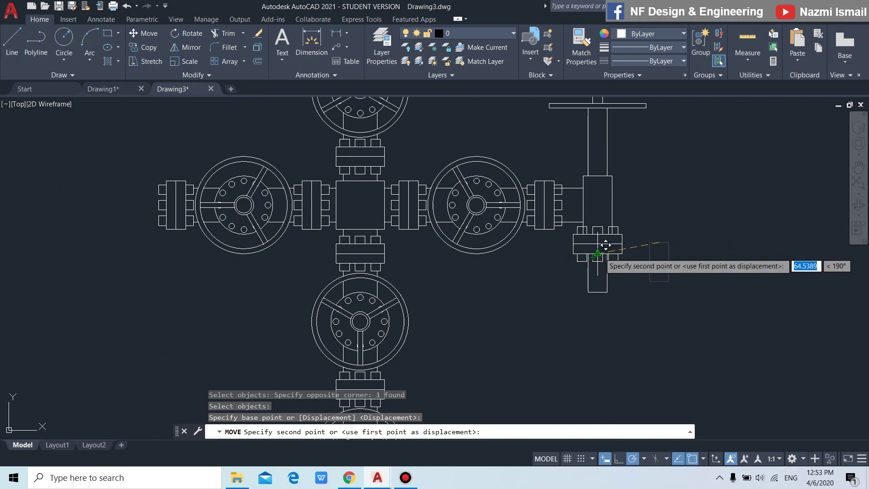
pyautogui.click(604, 247)
pyautogui.scroll(4, 641, 270)
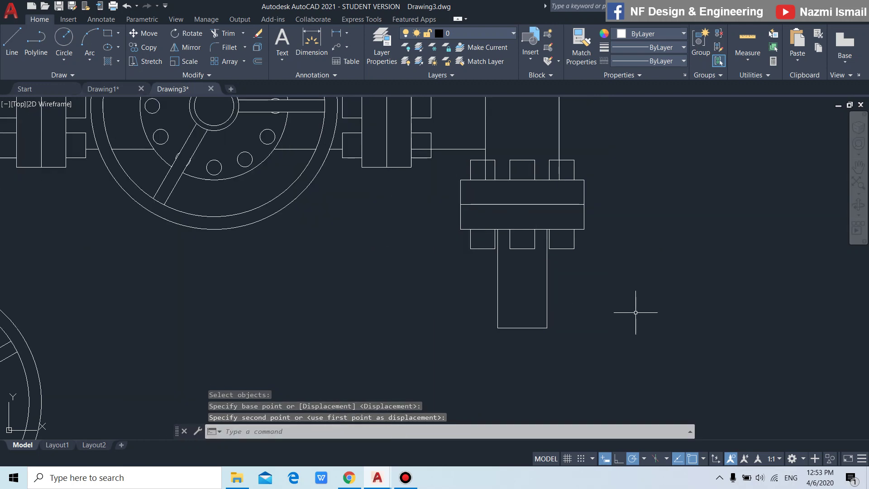
pyautogui.moveTo(628, 341); pyautogui.dragTo(549, 317, button='middle')
# Step: Draw a 35×35 square beside the rectangle
pyautogui.write('rec')
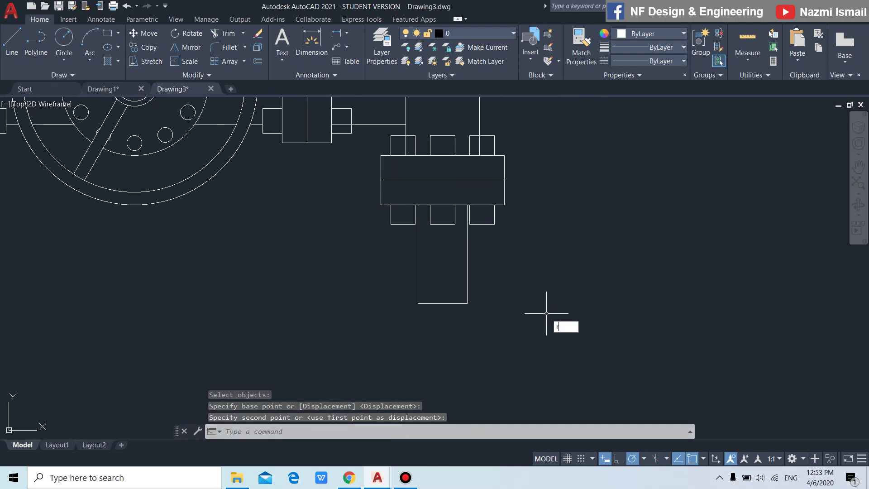
pyautogui.press('Return')
pyautogui.click(545, 352)
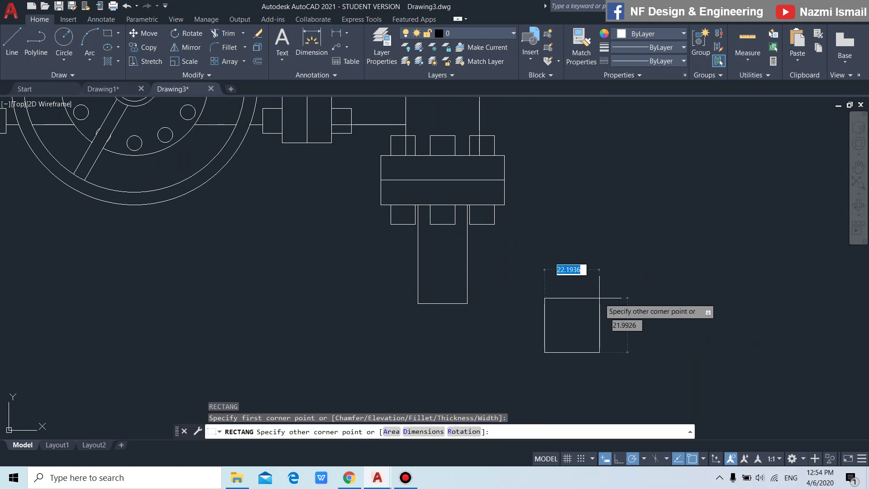
pyautogui.write('@35,35')
pyautogui.press('Return')
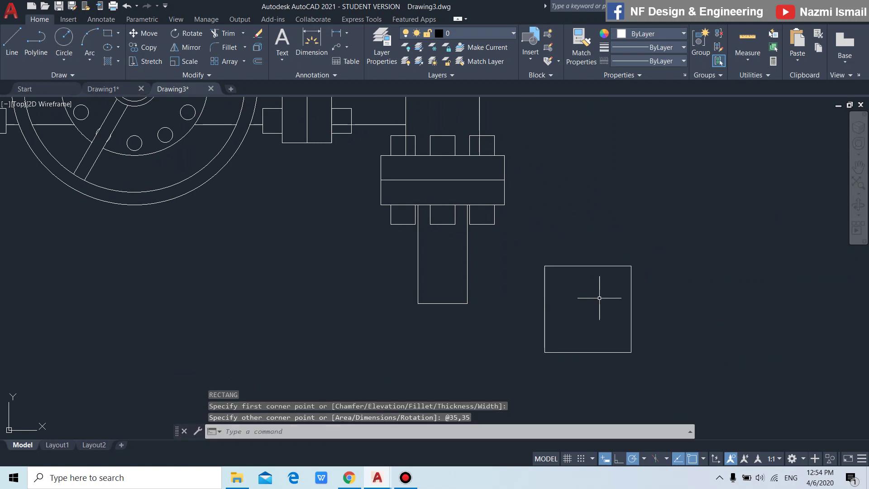
# Step: Move the square by its top-edge midpoint onto the rectangle's bottom end
pyautogui.write('m')
pyautogui.press('Return')
pyautogui.click(632, 369)
pyautogui.click(604, 292)
pyautogui.press('Return')
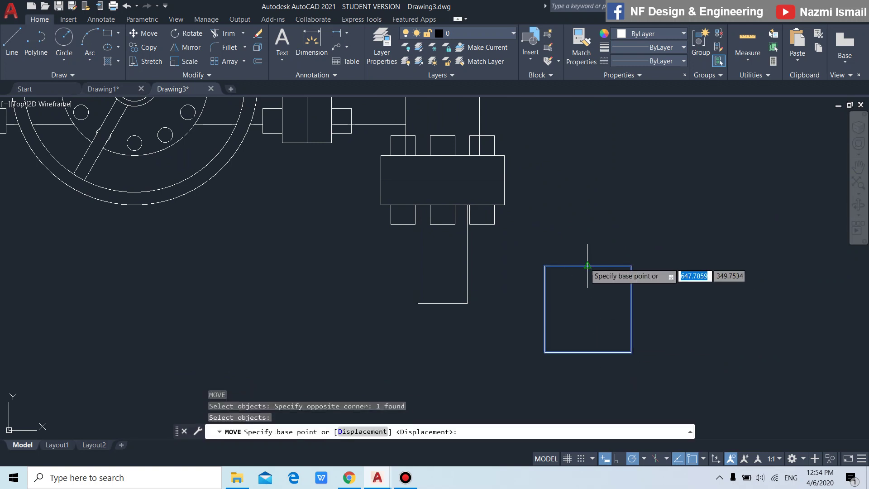
pyautogui.click(584, 262)
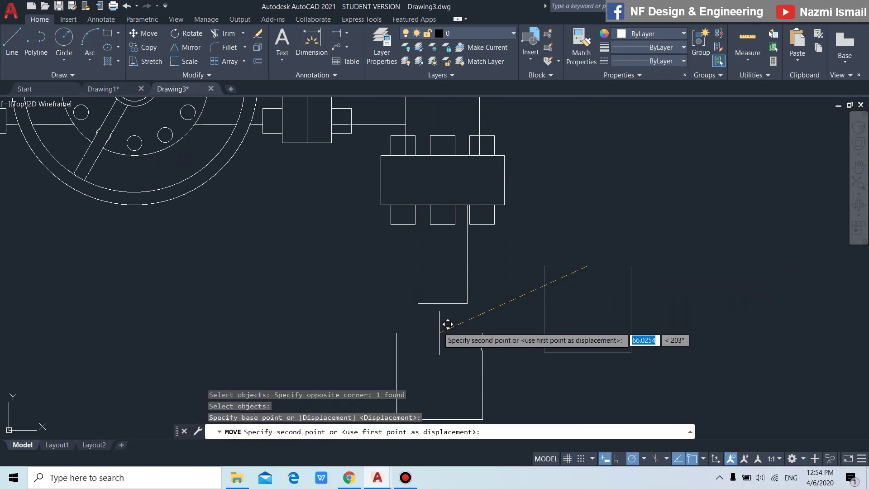
pyautogui.click(455, 299)
pyautogui.scroll(-4, 448, 299)
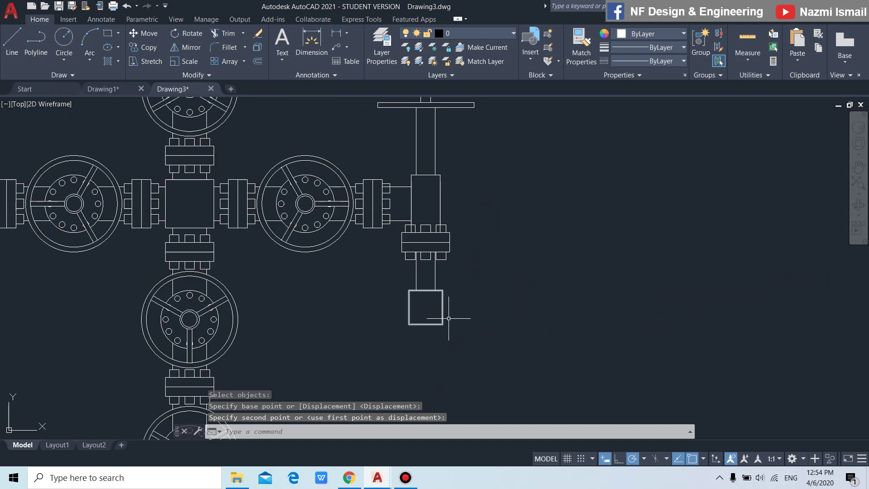
# Step: Draw a scale-20 multiline from the square's right edge horizontally right, then zoom extents
pyautogui.write('ml')
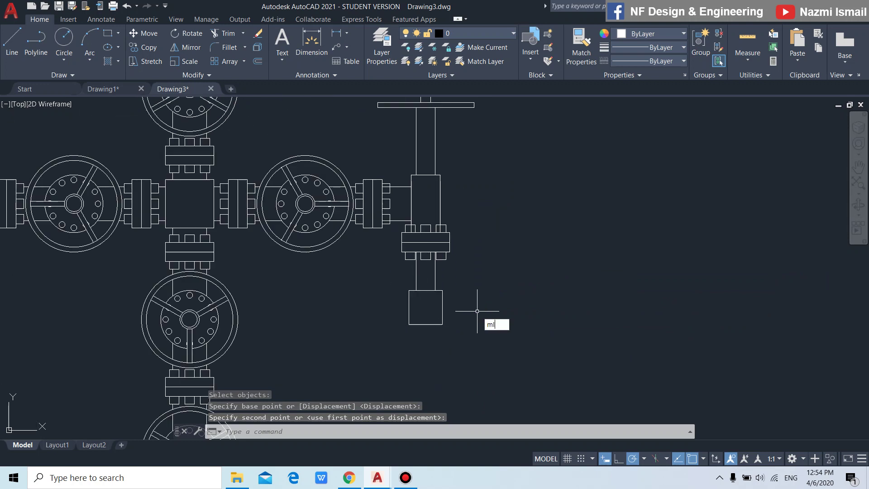
pyautogui.press('Return')
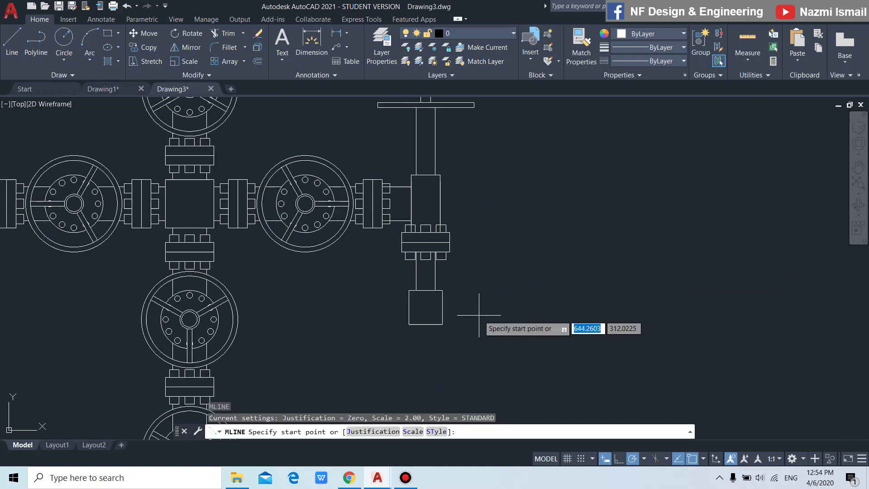
pyautogui.click(412, 431)
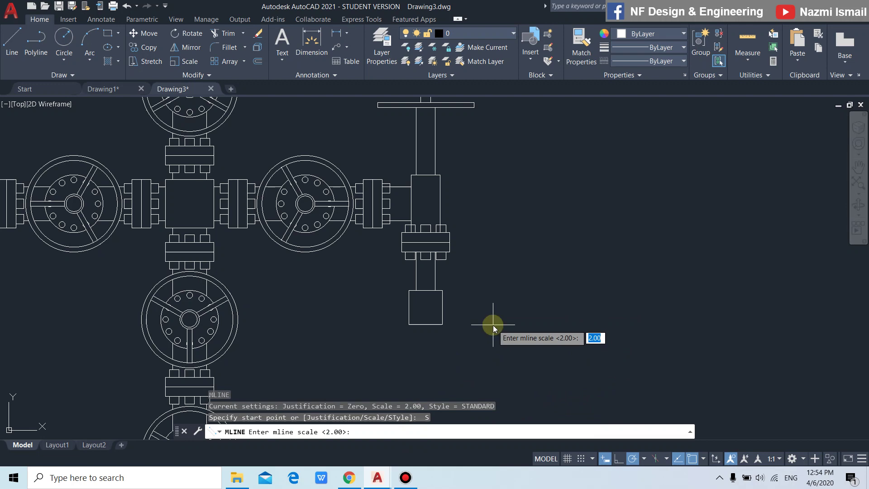
pyautogui.write('20')
pyautogui.press('Return')
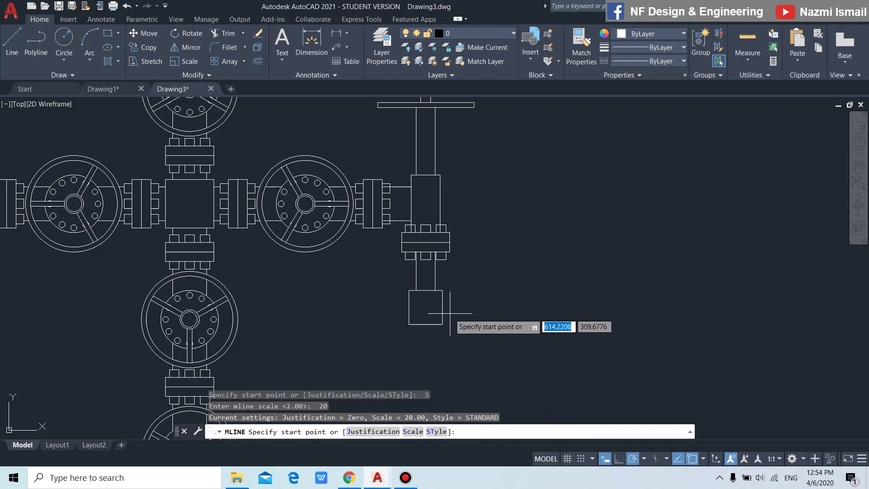
pyautogui.click(442, 307)
pyautogui.click(620, 308)
pyautogui.press('Return')
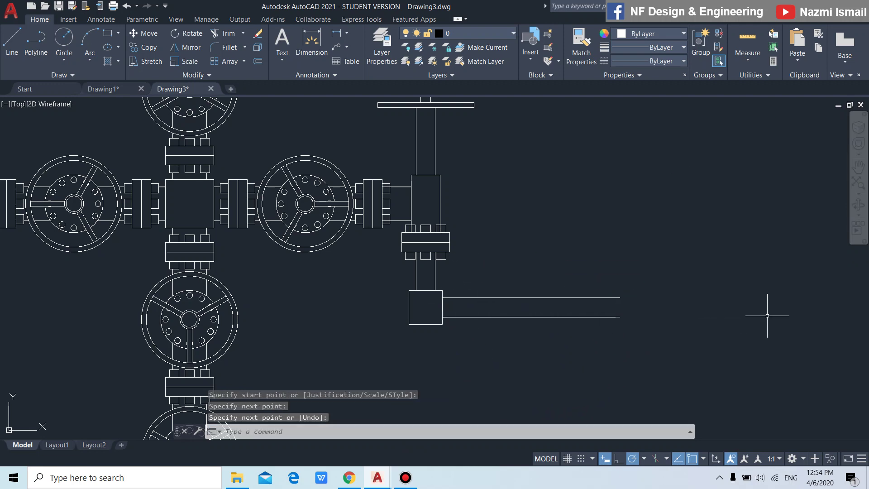
pyautogui.scroll(-3, 594, 260)
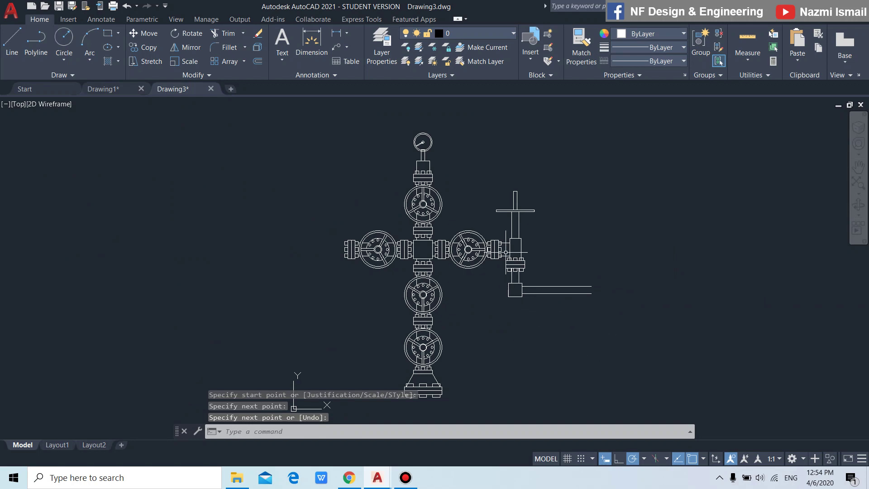
pyautogui.middleClick(506, 248)
pyautogui.middleClick(506, 248)
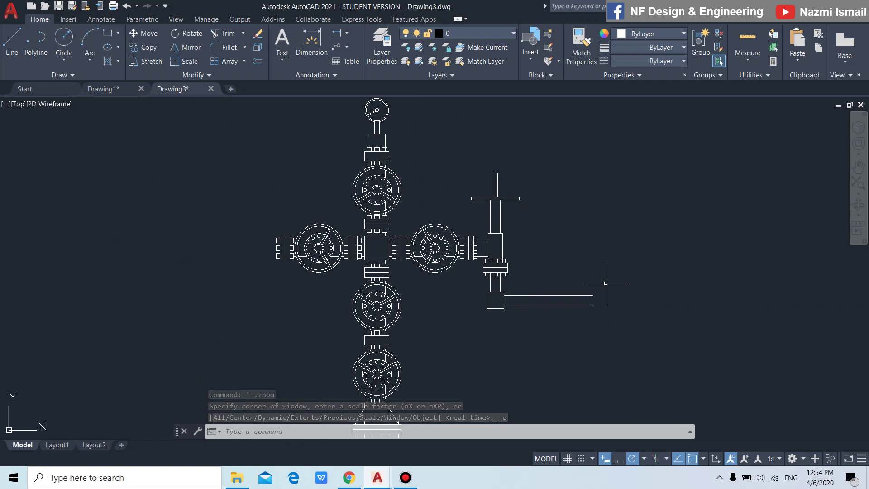
# Step: Add a multileader from the top gauge, landed up-left, reading 'Pressure Gauge'
pyautogui.write('MLD')
pyautogui.press('Return')
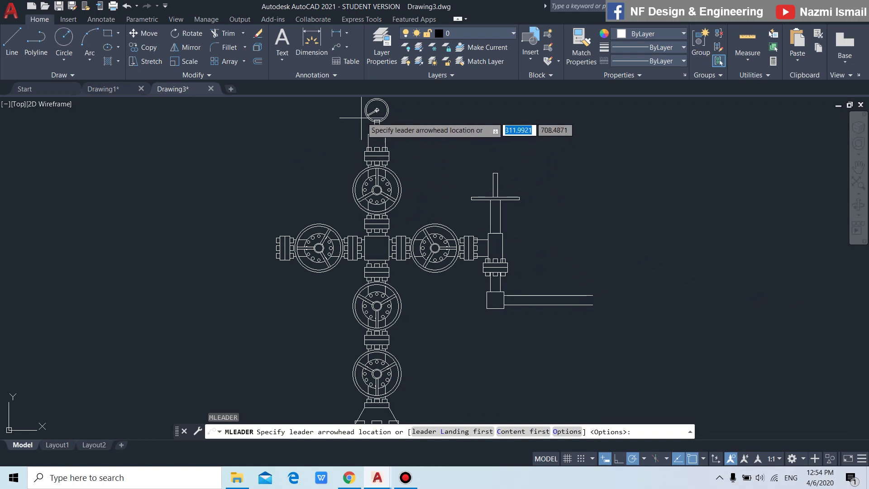
pyautogui.click(376, 110)
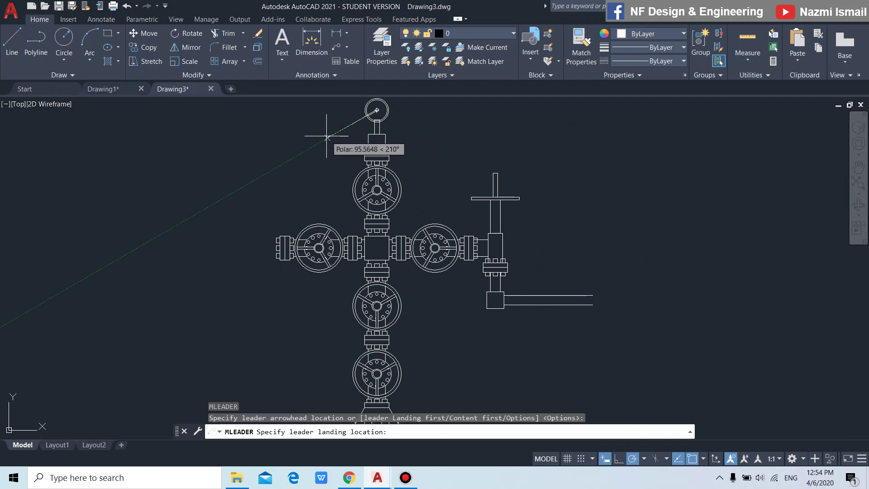
pyautogui.click(329, 136)
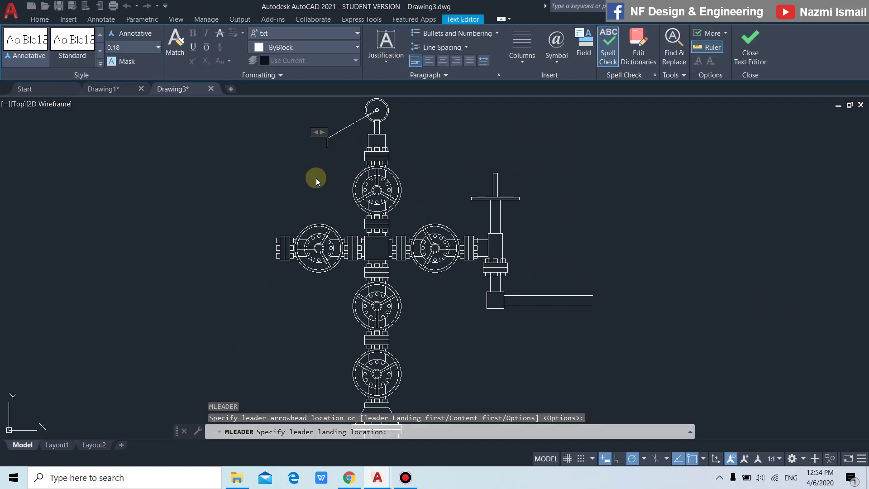
pyautogui.write('Press')
pyautogui.write('ure Gauge')
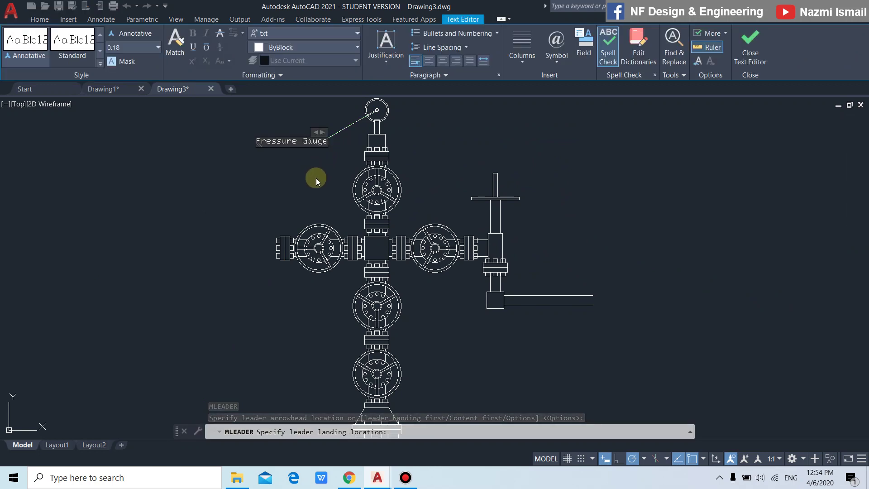
pyautogui.click(317, 176)
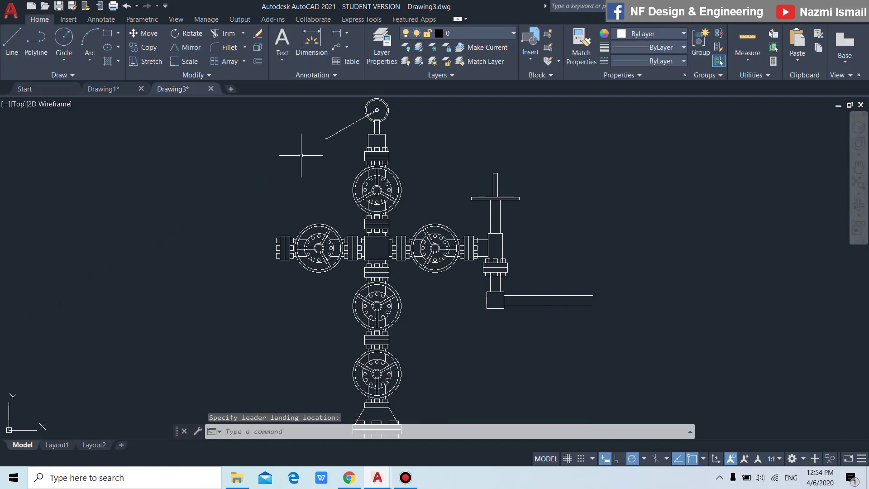
# Step: Give the Standard multileader style text height 20 and right attachment Middle of top line
pyautogui.write('ML')
pyautogui.write('S')
pyautogui.press('Return')
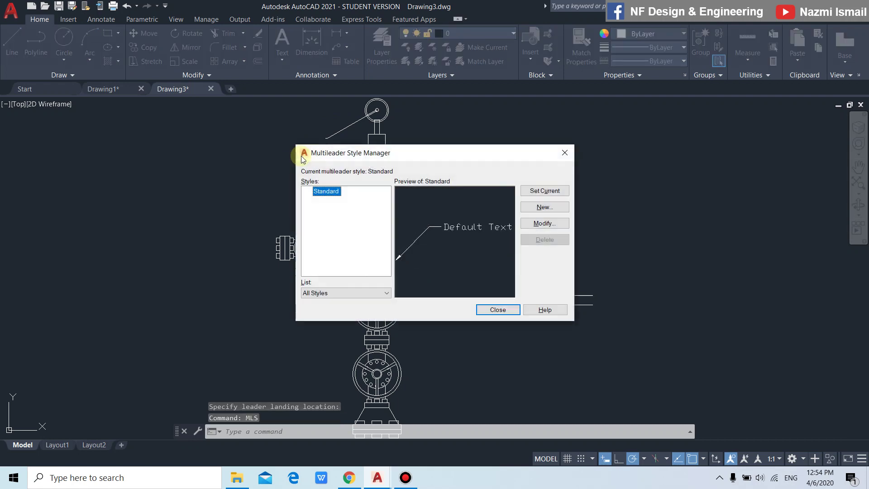
pyautogui.click(555, 226)
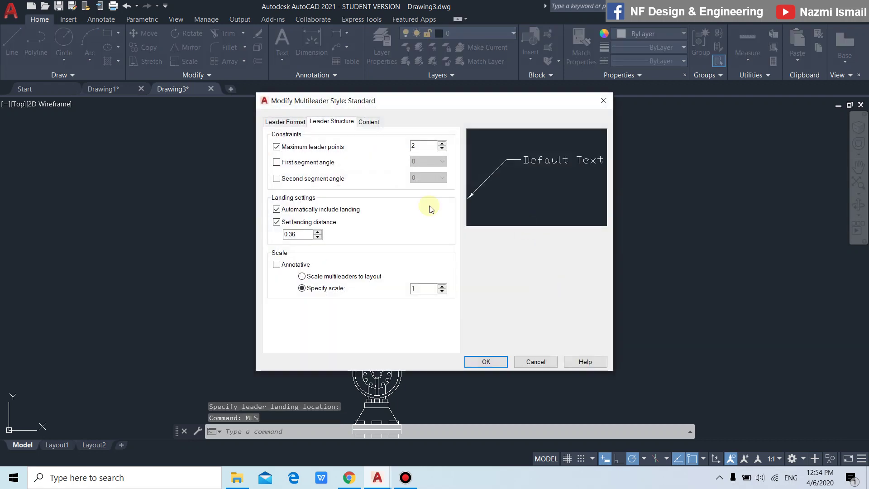
pyautogui.click(375, 122)
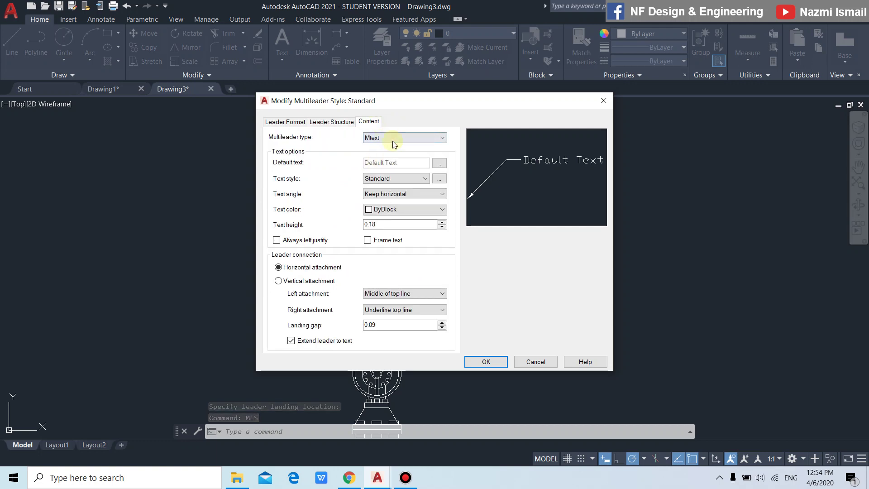
pyautogui.click(379, 224)
pyautogui.moveTo(309, 226); pyautogui.dragTo(285, 230)
pyautogui.write('20')
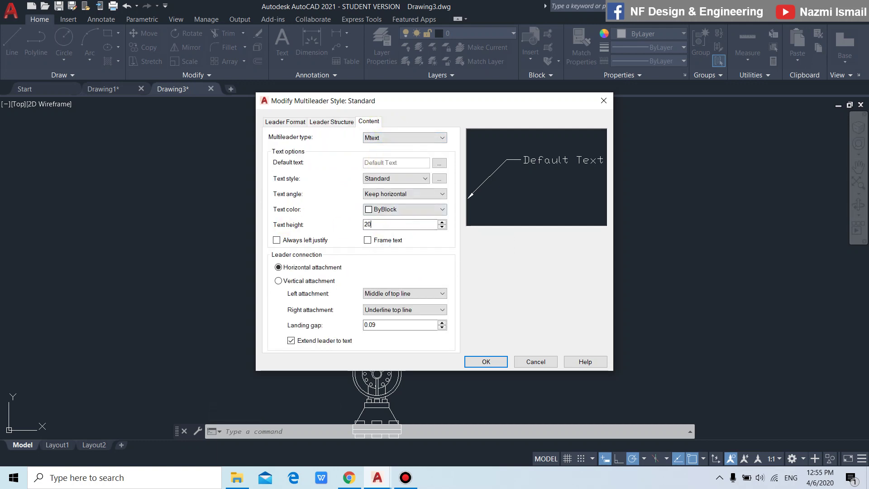
pyautogui.click(394, 310)
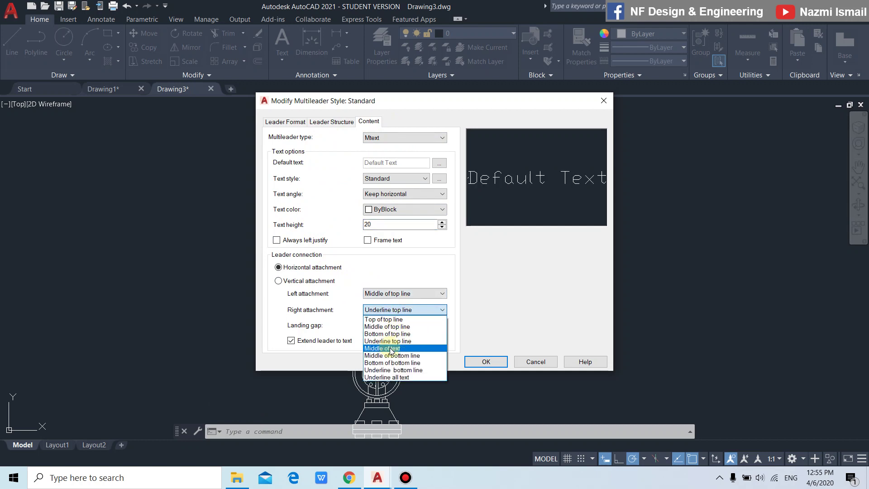
pyautogui.click(395, 326)
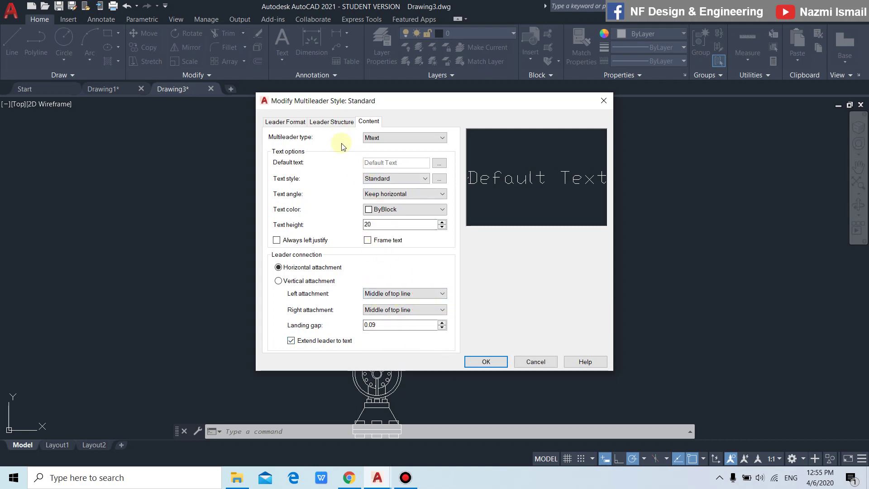
pyautogui.click(406, 297)
pyautogui.click(407, 294)
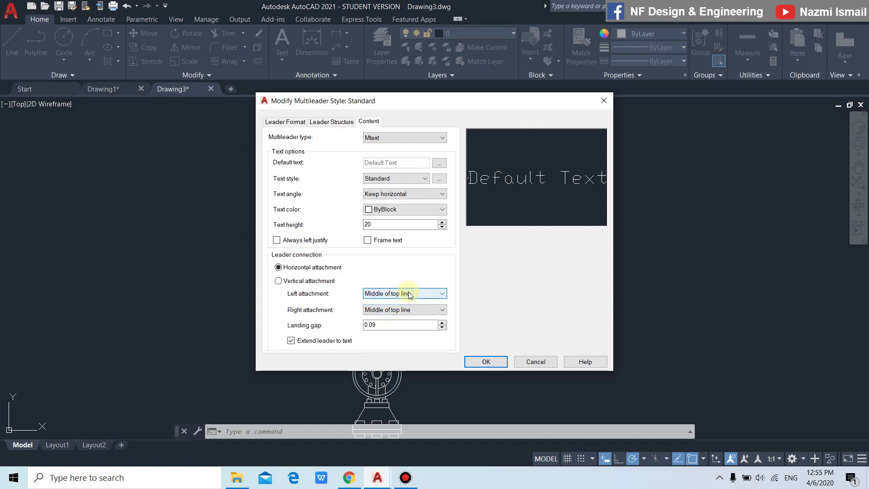
# Step: Set the Standard style's arrowhead size to 20 and landing distance to 1
pyautogui.click(331, 122)
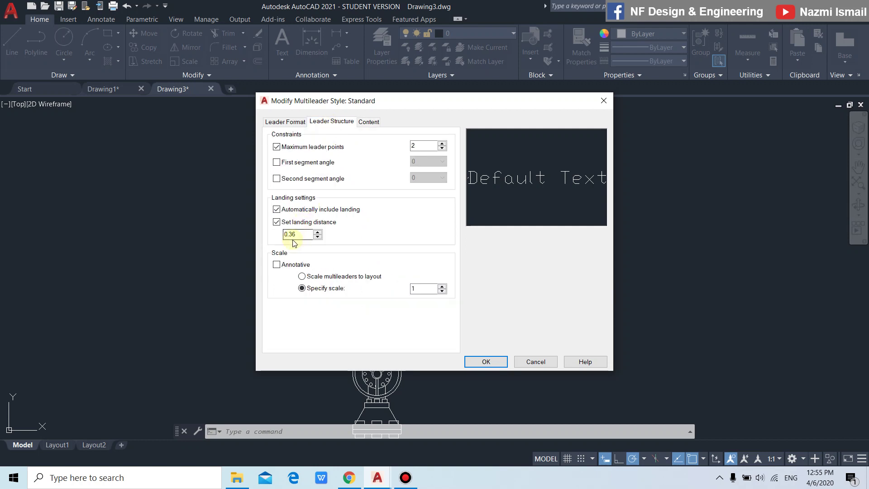
pyautogui.click(297, 122)
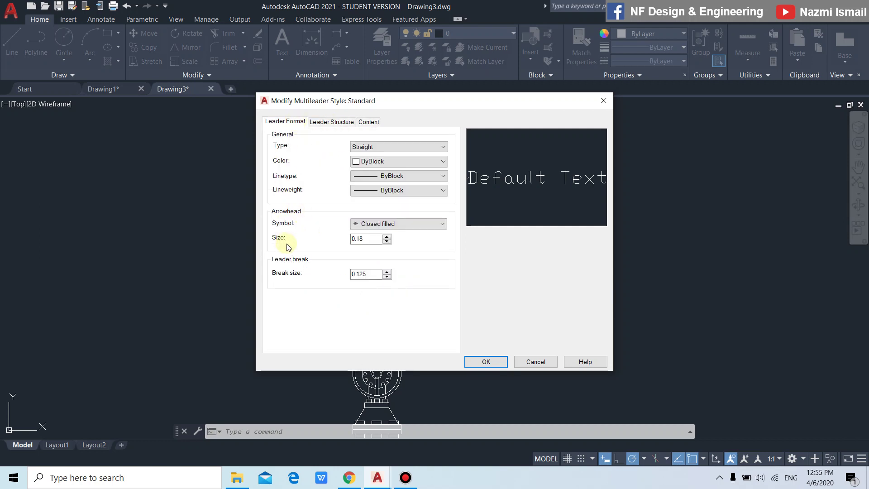
pyautogui.doubleClick(361, 238)
pyautogui.click(319, 121)
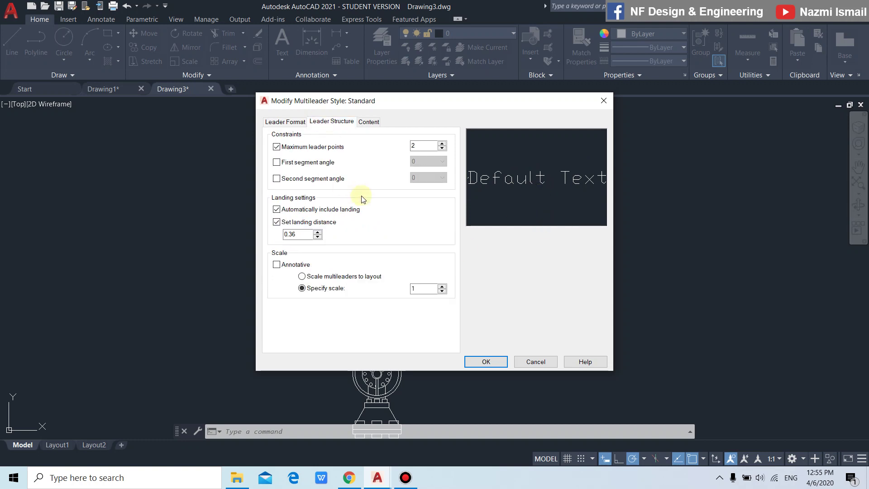
pyautogui.click(369, 122)
pyautogui.click(351, 122)
pyautogui.write('10')
# Step: Keep left attachment at Middle of top line, then apply and close the style manager
pyautogui.click(368, 122)
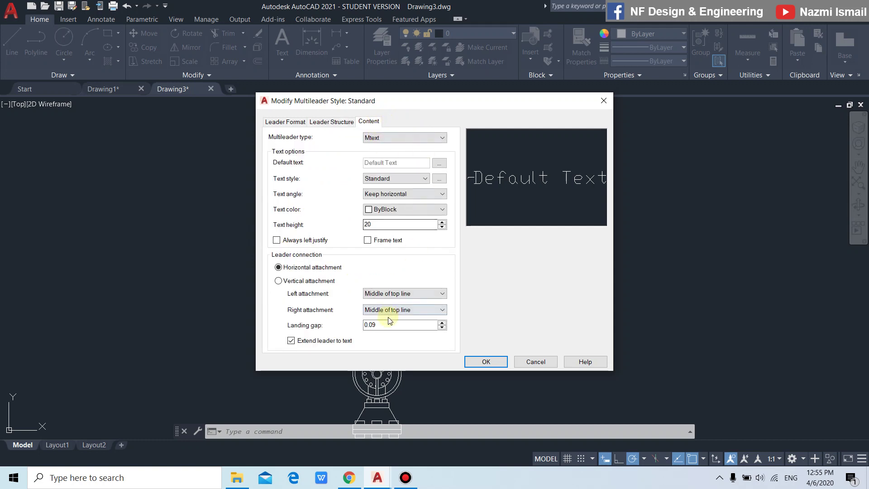
pyautogui.click(394, 294)
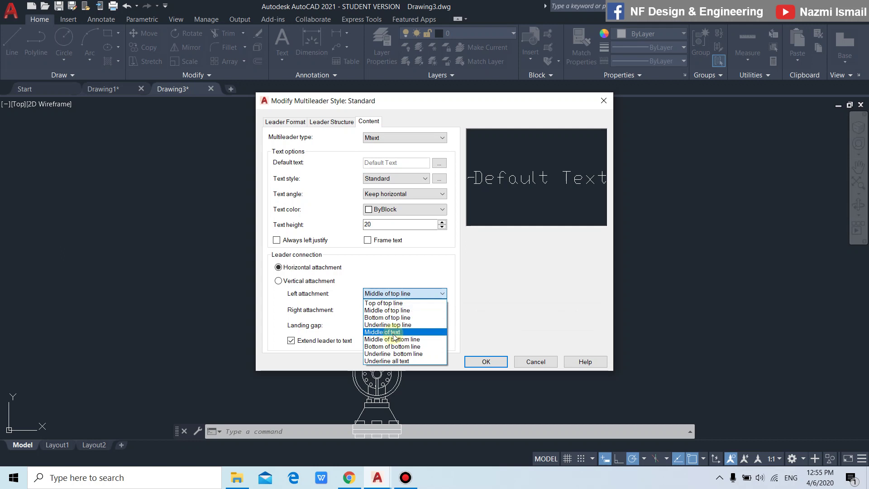
pyautogui.click(393, 333)
pyautogui.click(405, 295)
pyautogui.click(399, 303)
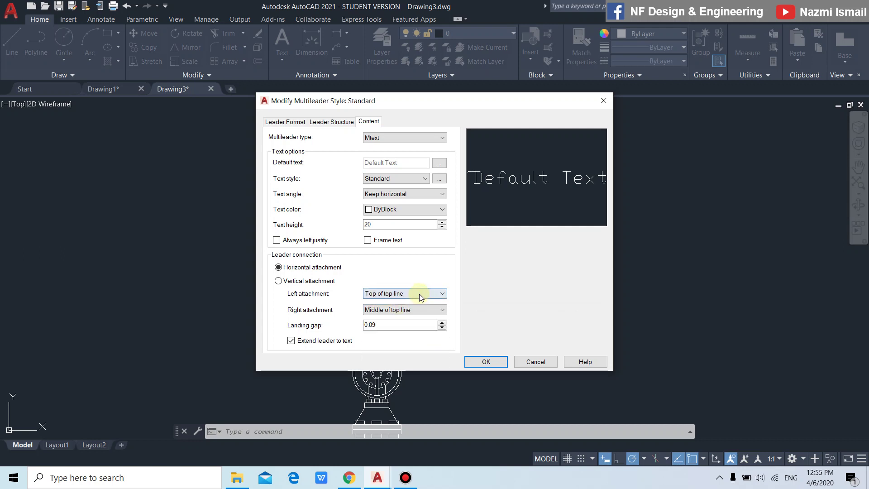
pyautogui.click(419, 294)
pyautogui.click(410, 310)
pyautogui.click(331, 122)
pyautogui.click(299, 122)
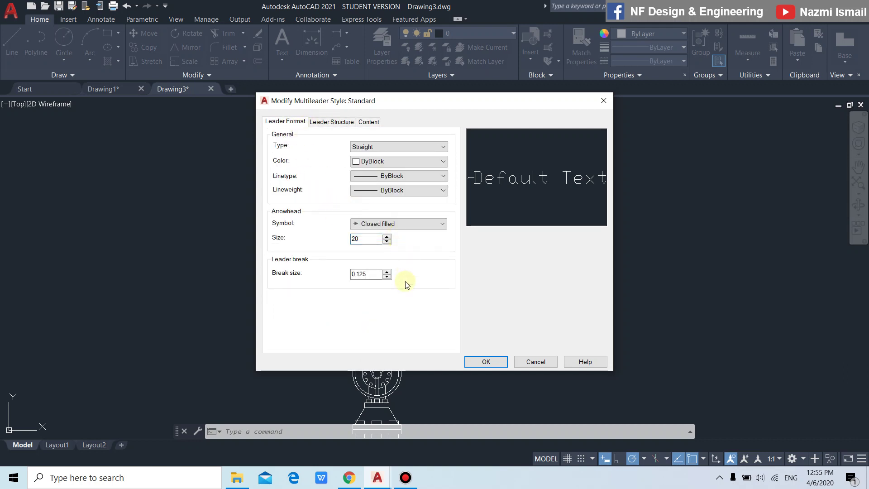
pyautogui.click(482, 361)
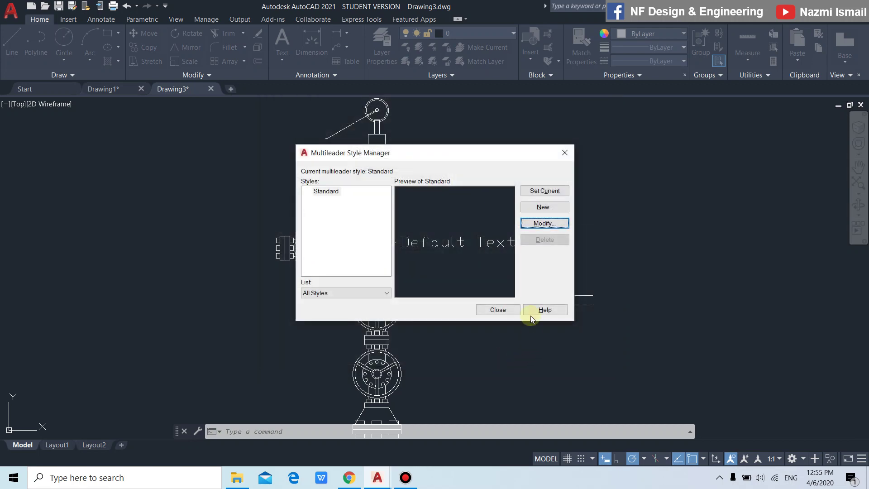
pyautogui.click(506, 309)
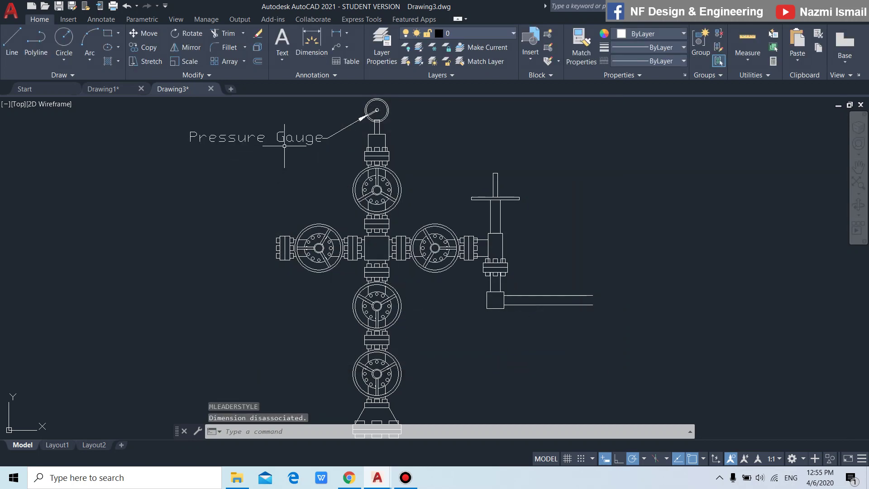
# Step: Set the Standard text style font to Calibri and apply it
pyautogui.scroll(2, 256, 129)
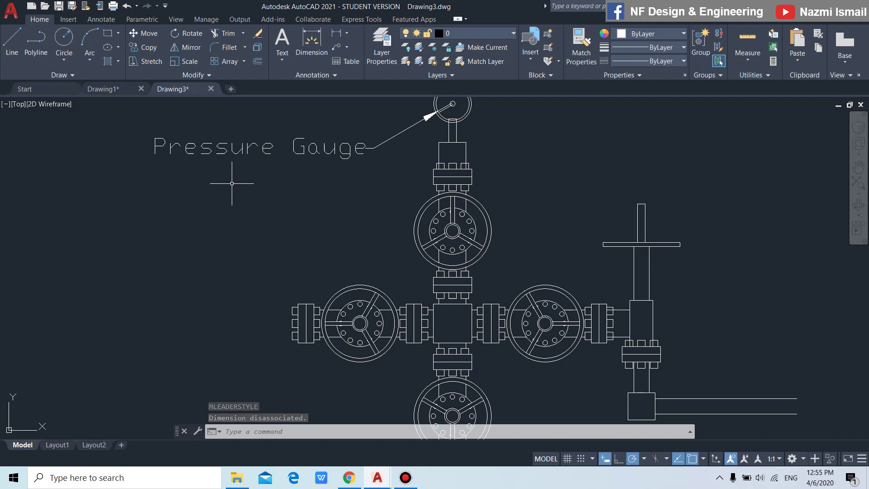
pyautogui.write('st')
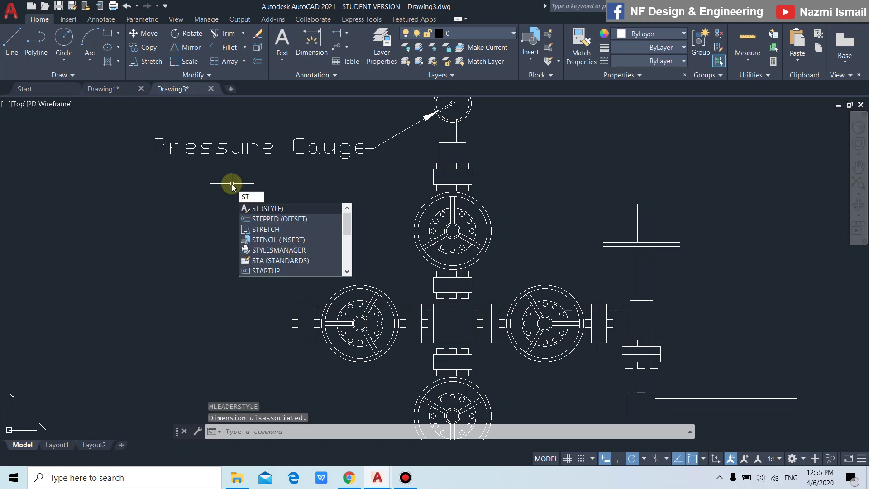
pyautogui.press('Return')
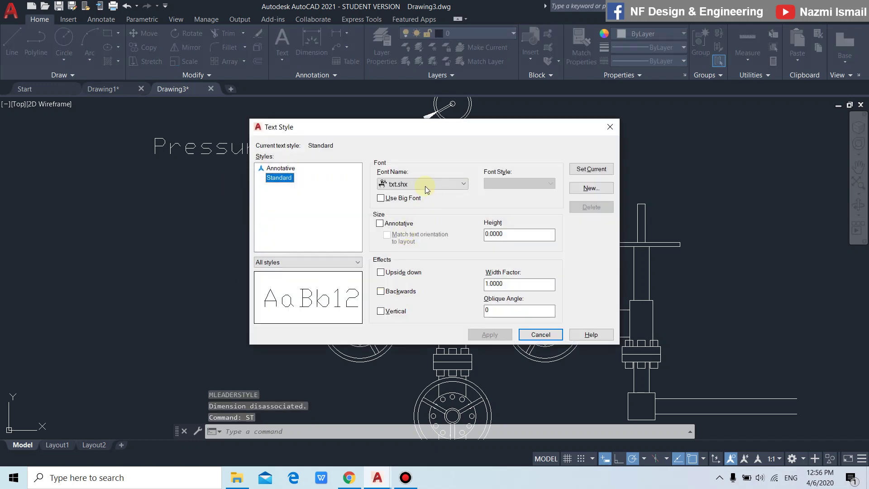
pyautogui.click(425, 185)
pyautogui.write('c')
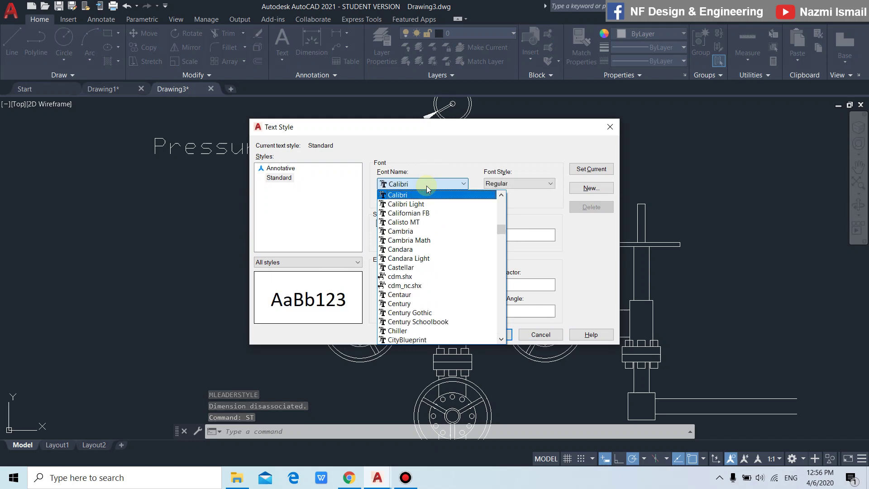
pyautogui.click(424, 196)
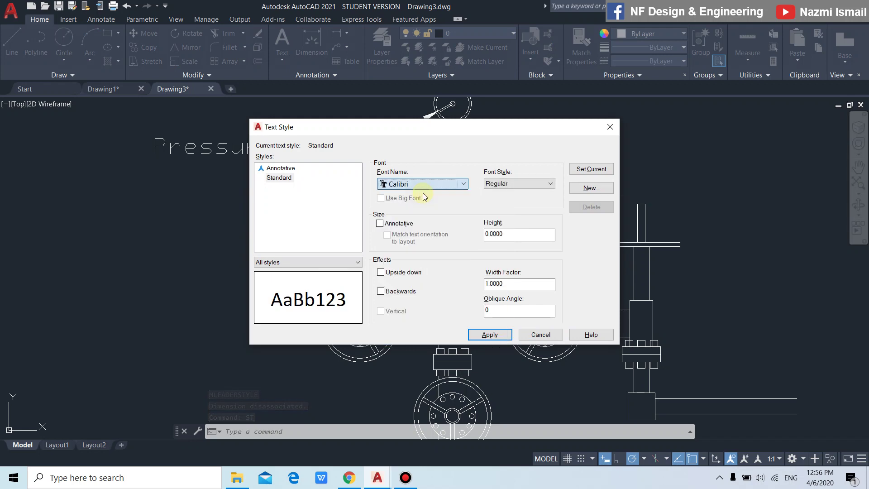
pyautogui.click(490, 335)
# Step: Label the upper valve 'Swab Valve' with a multileader
pyautogui.click(539, 334)
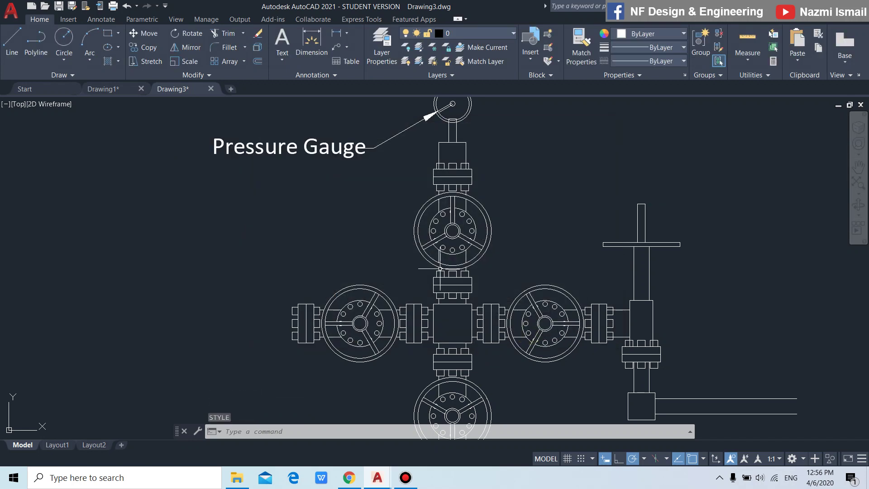
pyautogui.scroll(-2, 351, 218)
pyautogui.scroll(2, 354, 225)
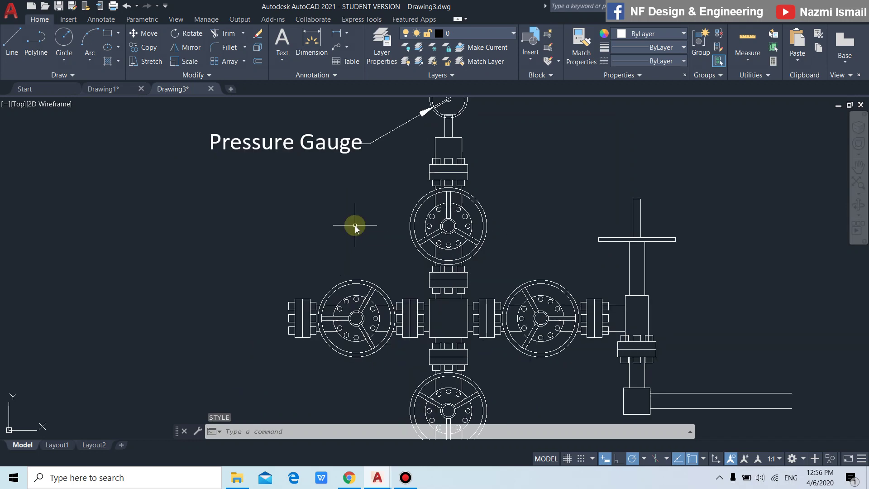
pyautogui.write('MLD')
pyautogui.press('Return')
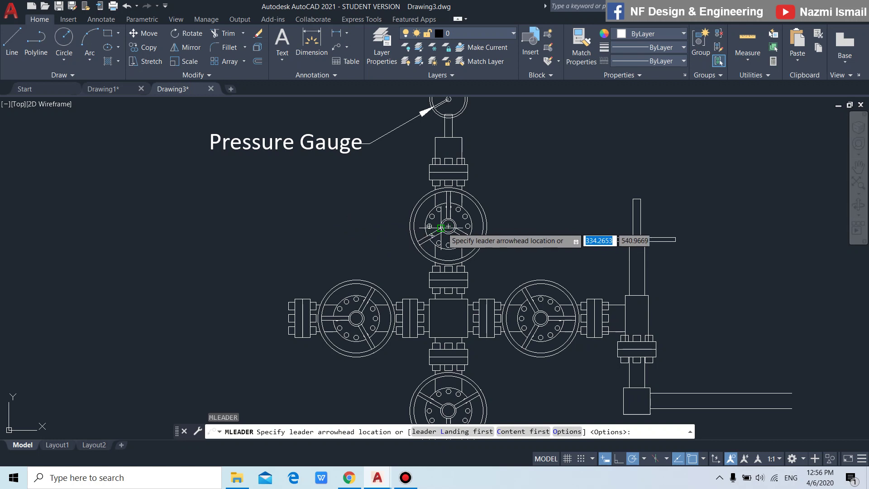
pyautogui.click(448, 225)
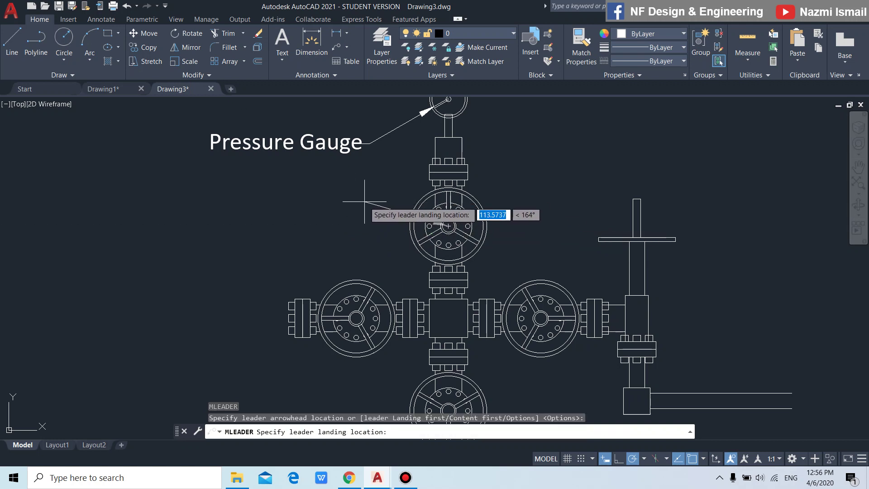
pyautogui.write('Swab')
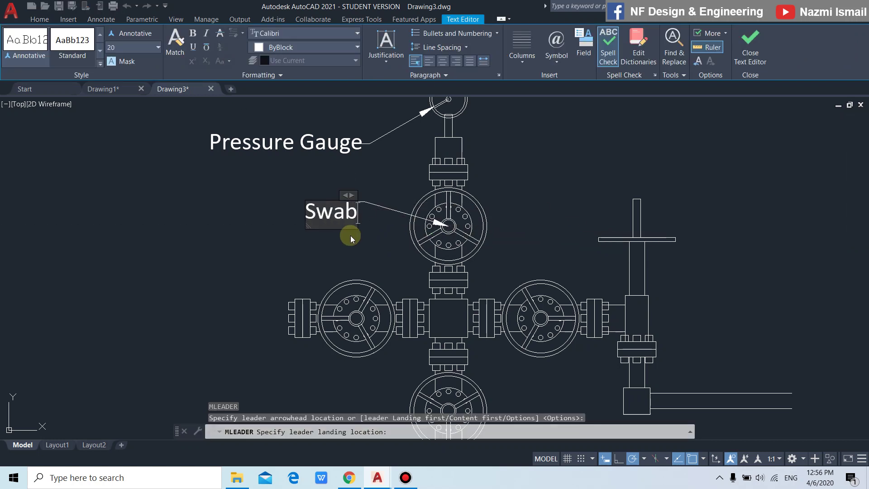
pyautogui.write(' Valve')
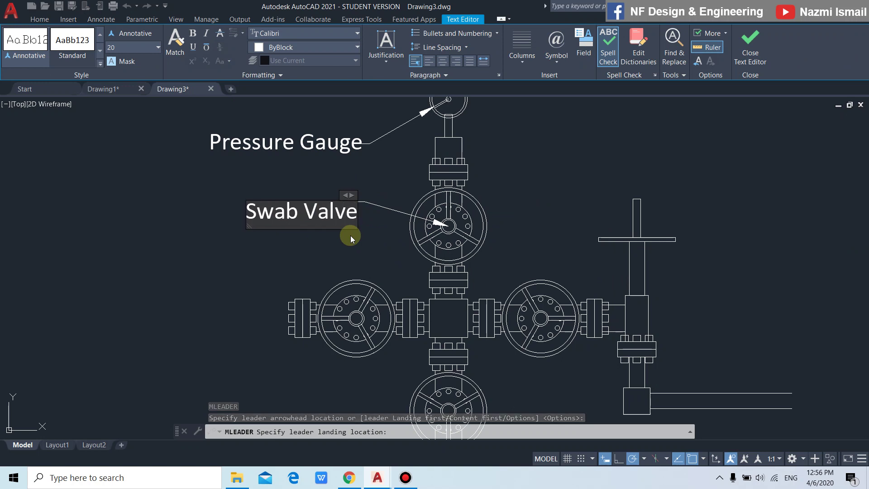
pyautogui.click(350, 235)
# Step: Label the left valve 'Kill Wing Valve' with a multileader landed up-left
pyautogui.press('Return')
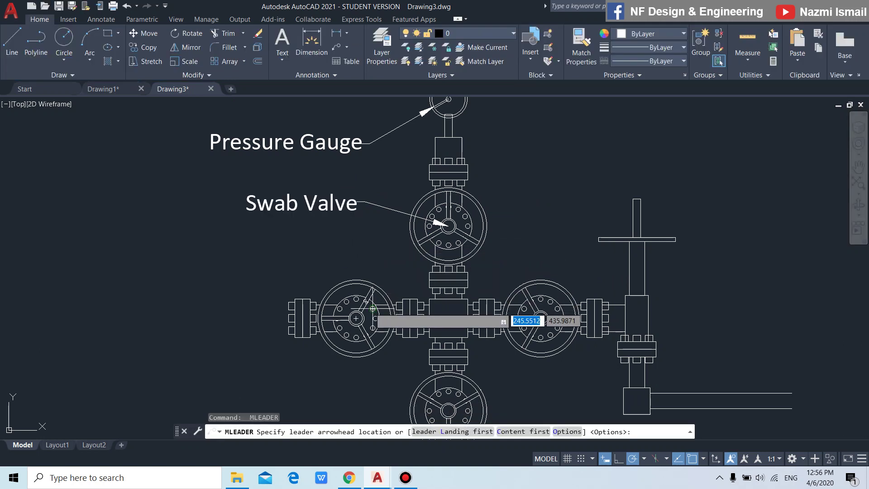
pyautogui.click(355, 319)
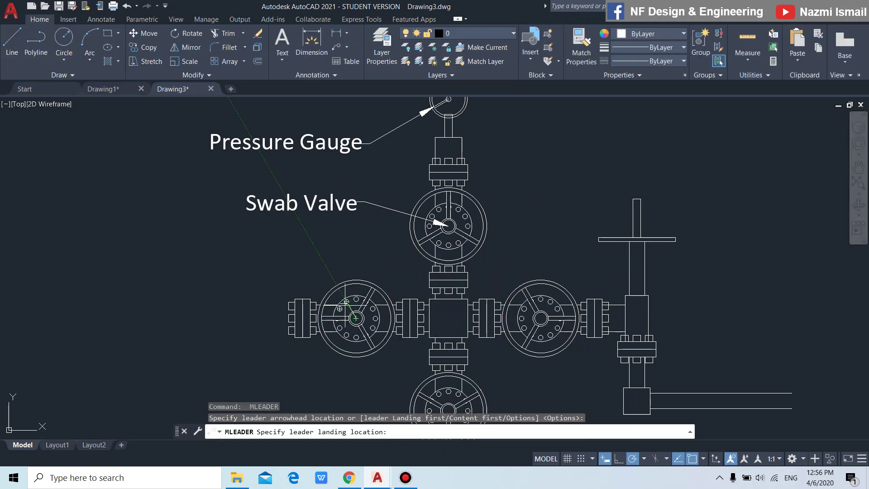
pyautogui.click(273, 273)
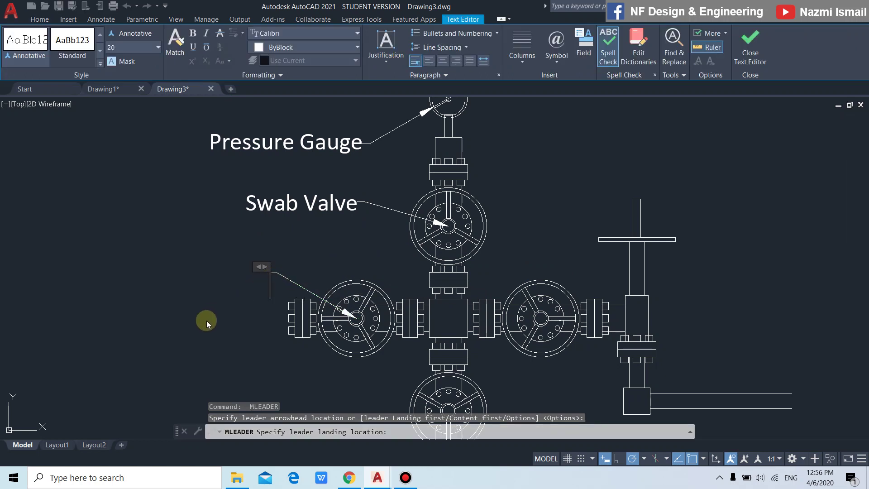
pyautogui.write('Kill')
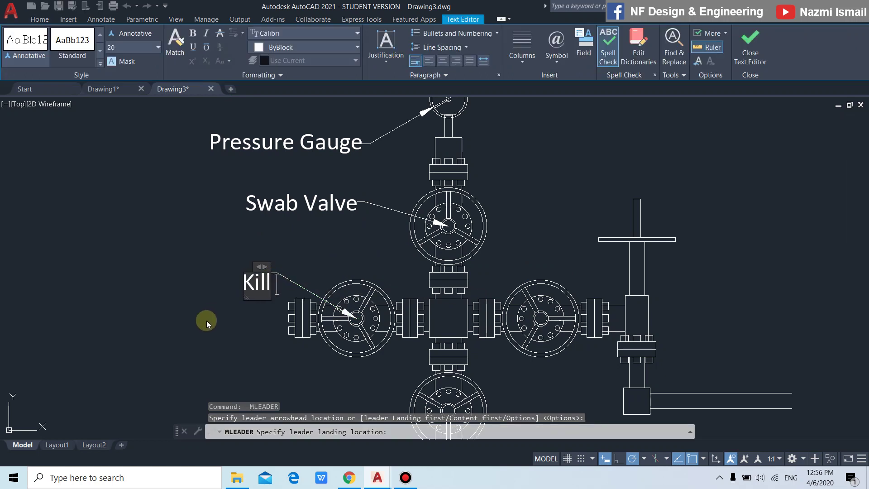
pyautogui.write(' Winf')
pyautogui.press('BackSpace')
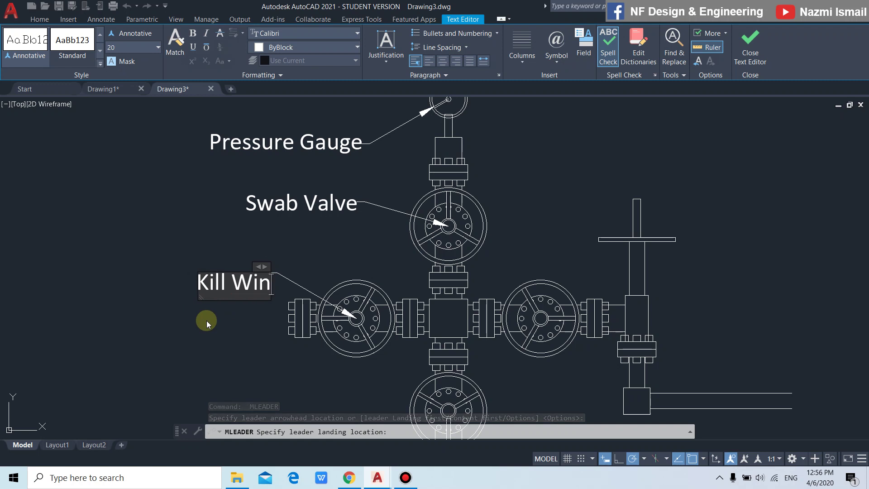
pyautogui.write('g Va')
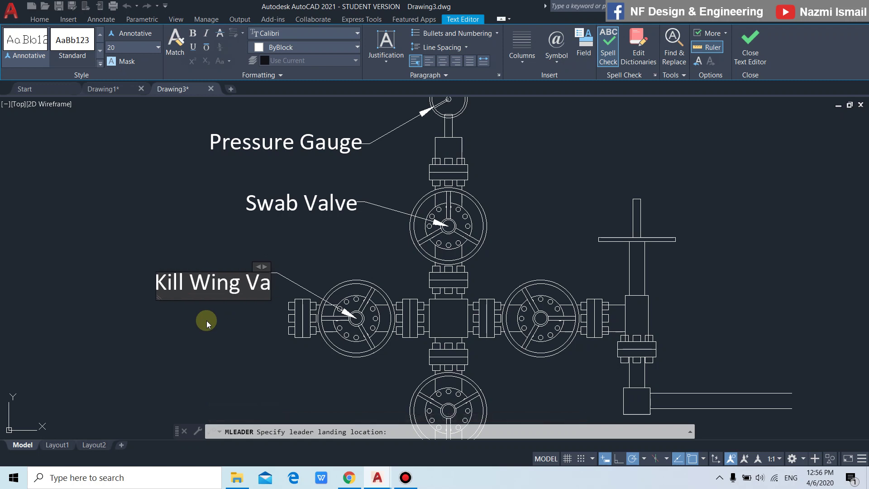
pyautogui.write('lve')
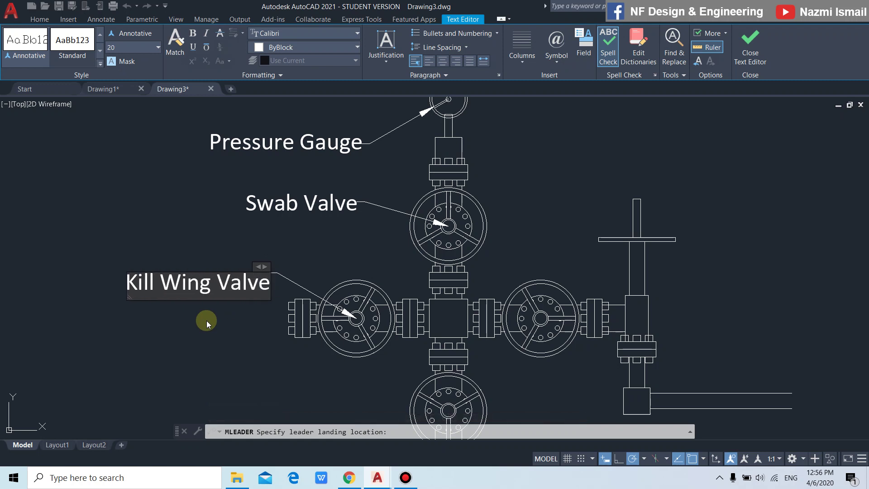
pyautogui.click(253, 322)
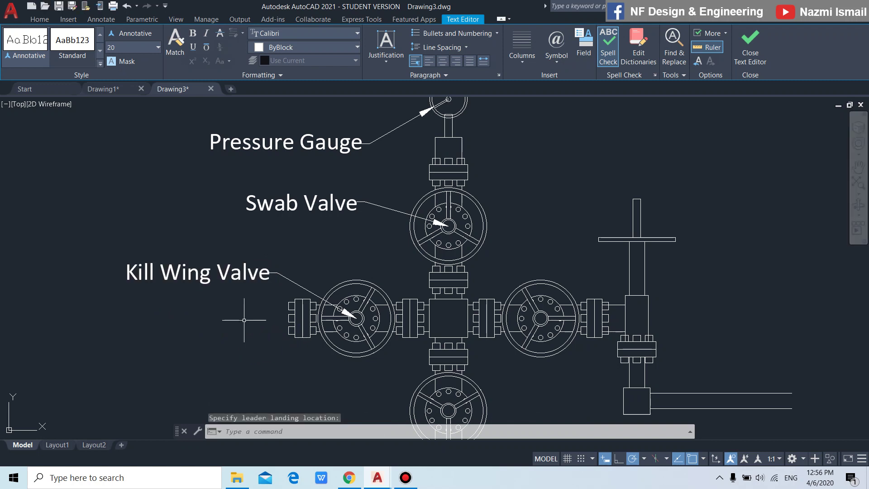
pyautogui.scroll(-2, 358, 235)
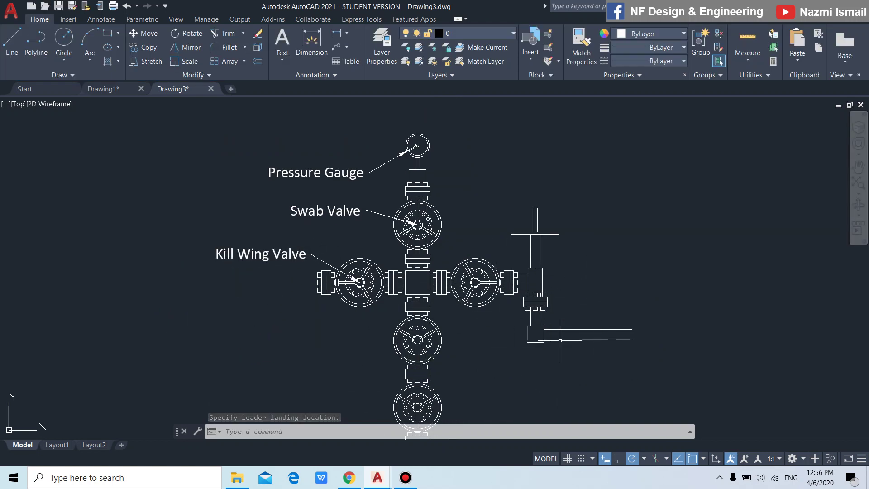
# Step: Label the right valve 'Primary Wing Valve' with a multileader landed above it
pyautogui.press('Return')
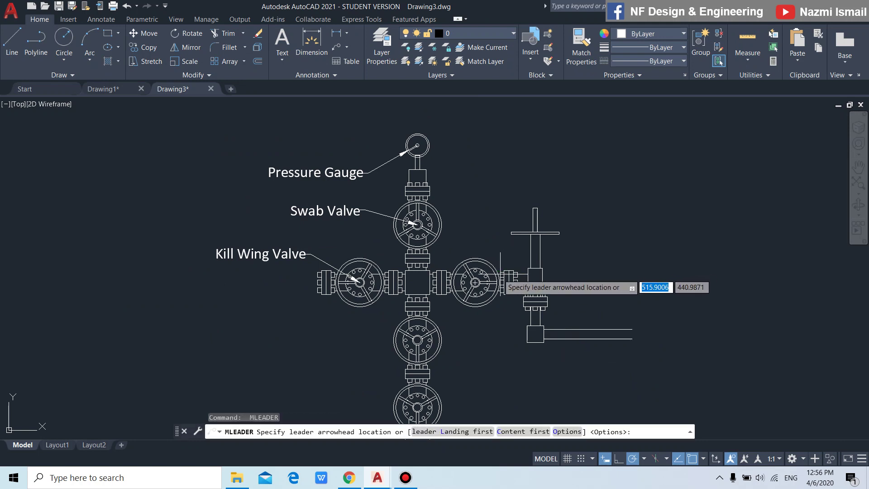
pyautogui.click(475, 282)
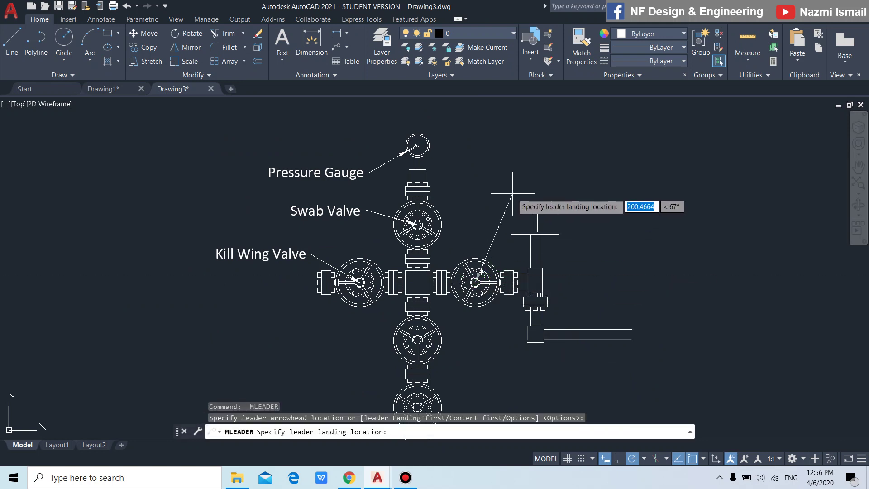
pyautogui.click(518, 199)
pyautogui.write('Pr')
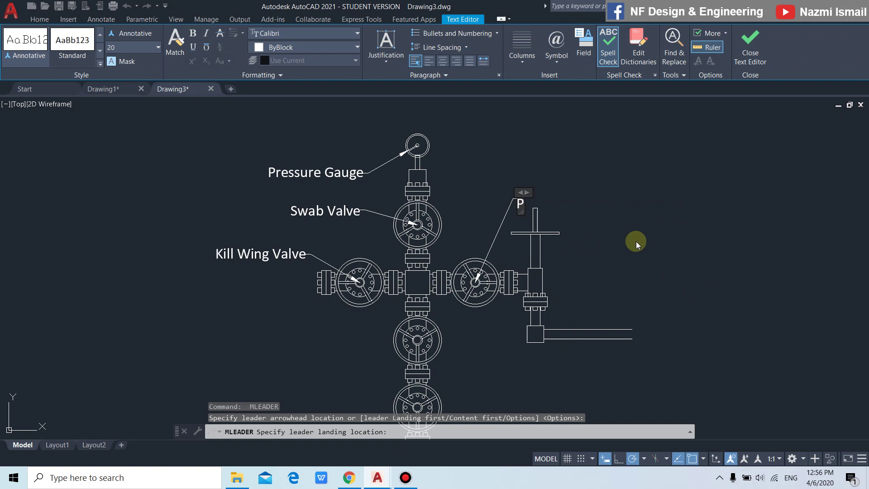
pyautogui.write('imary')
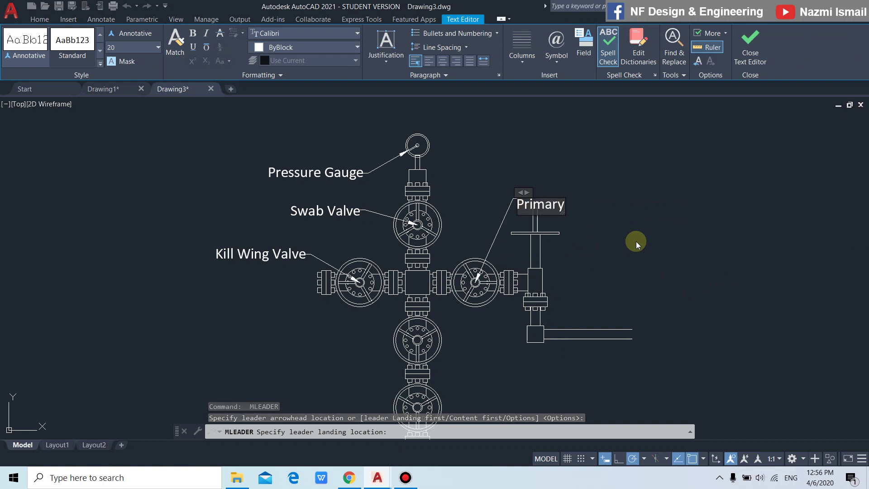
pyautogui.write(' Winf')
pyautogui.press('BackSpace')
pyautogui.write('g')
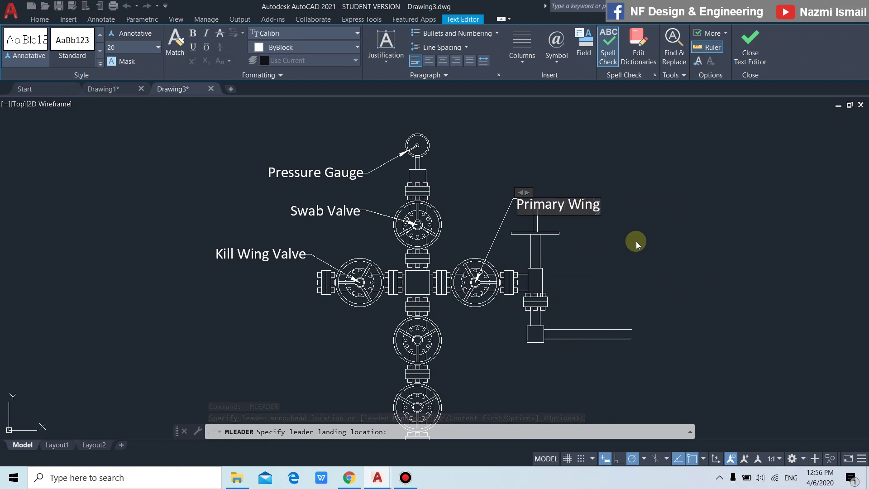
pyautogui.write(' Valve')
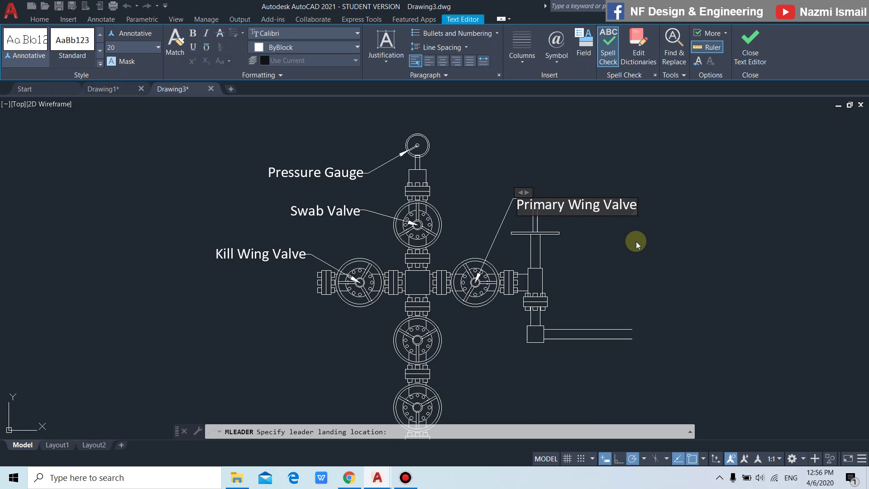
pyautogui.click(636, 244)
# Step: Label the cap below the gauge 'T-Cap' with a multileader
pyautogui.press('Return')
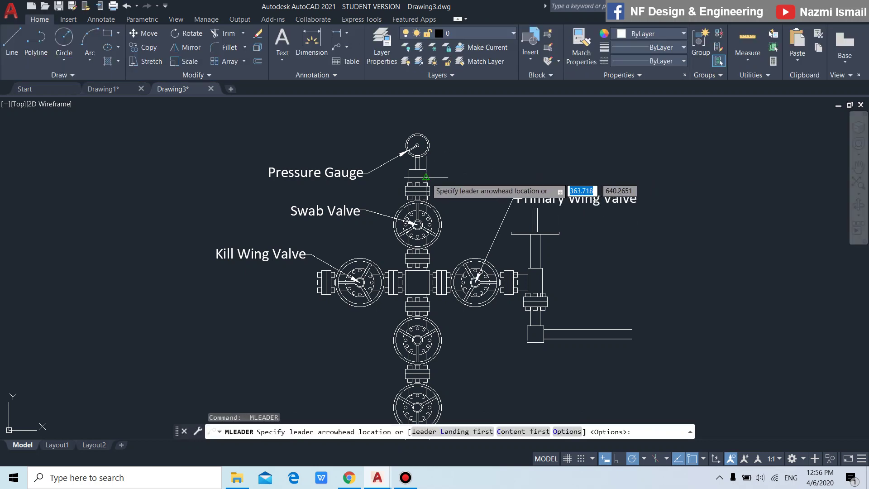
pyautogui.click(466, 157)
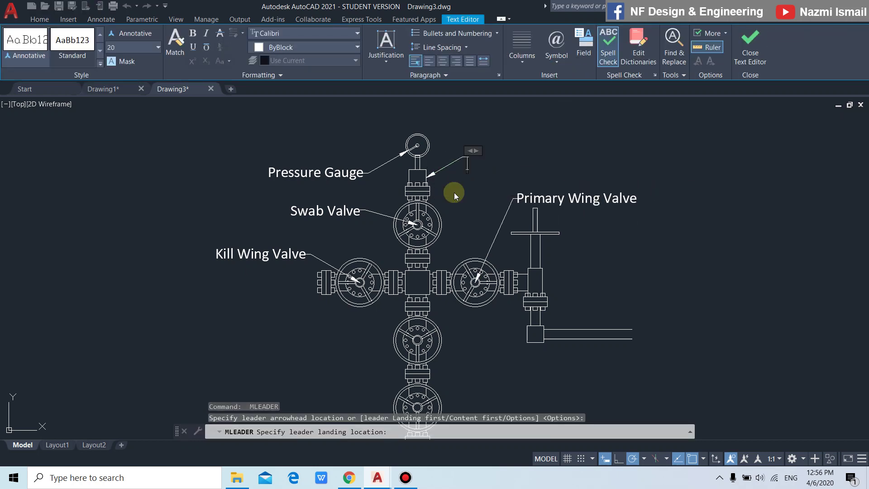
pyautogui.write('T-Ca')
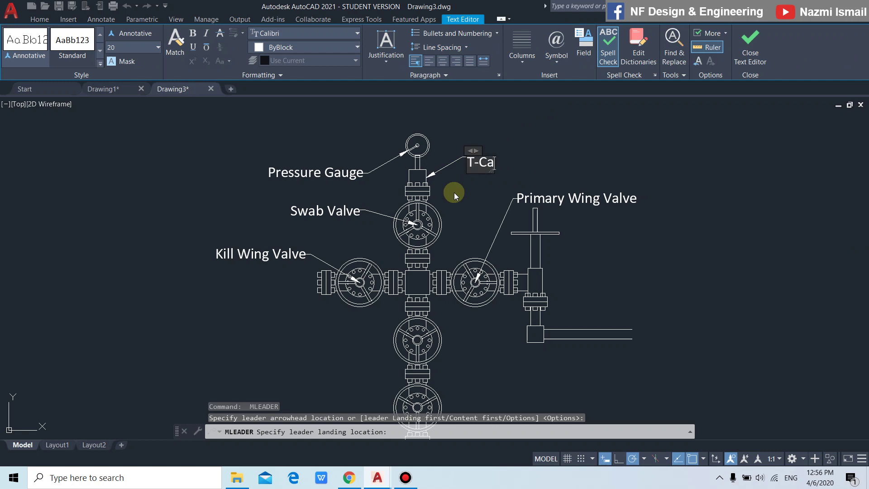
pyautogui.write('p')
pyautogui.click(455, 192)
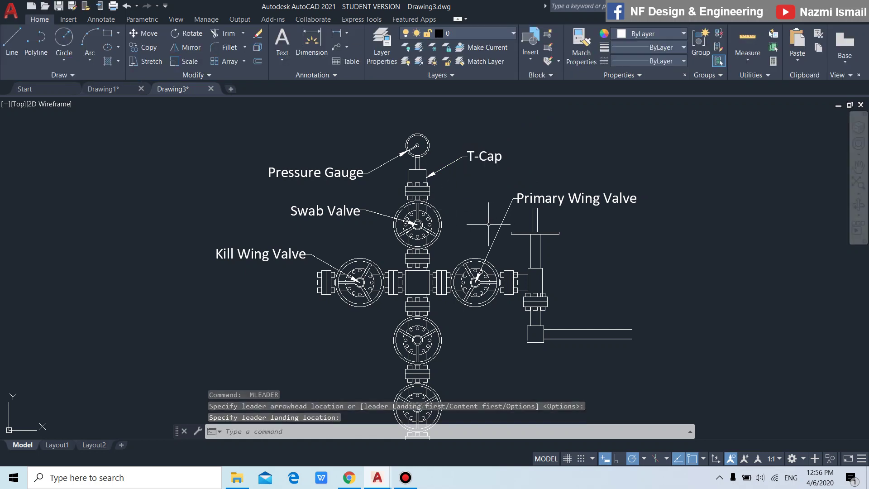
# Step: Label the choke on the right vertical pipe 'Choke' with a multileader
pyautogui.press('Return')
pyautogui.click(544, 280)
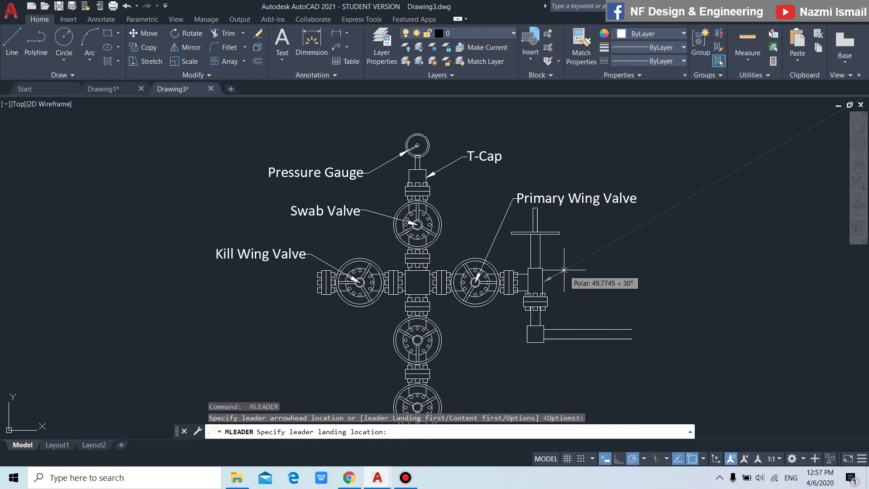
pyautogui.click(564, 270)
pyautogui.write('Choke')
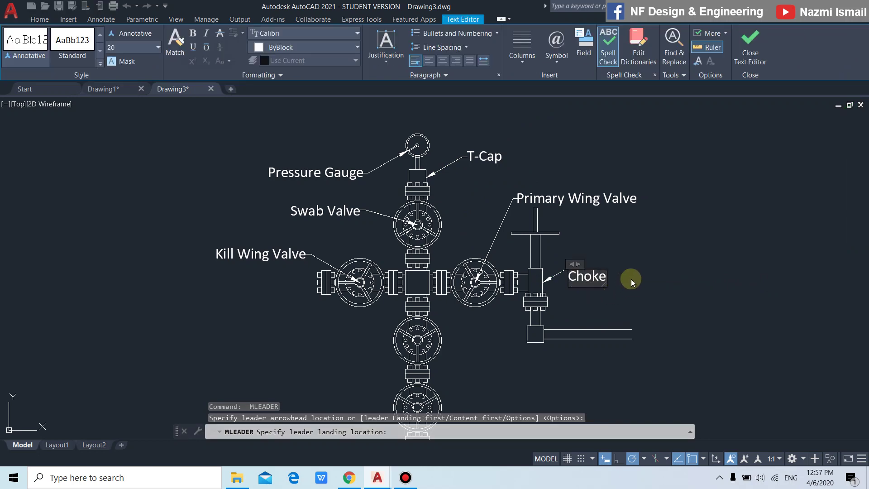
pyautogui.click(621, 196)
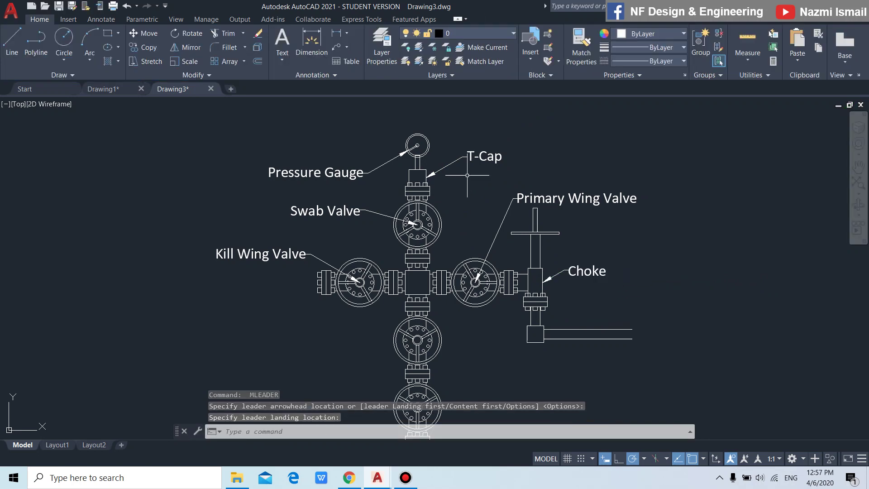
# Step: Label the upper master valve 'Upper Master Valve' with a multileader landing to its left
pyautogui.scroll(-4, 447, 221)
pyautogui.scroll(2, 475, 261)
pyautogui.scroll(2, 466, 264)
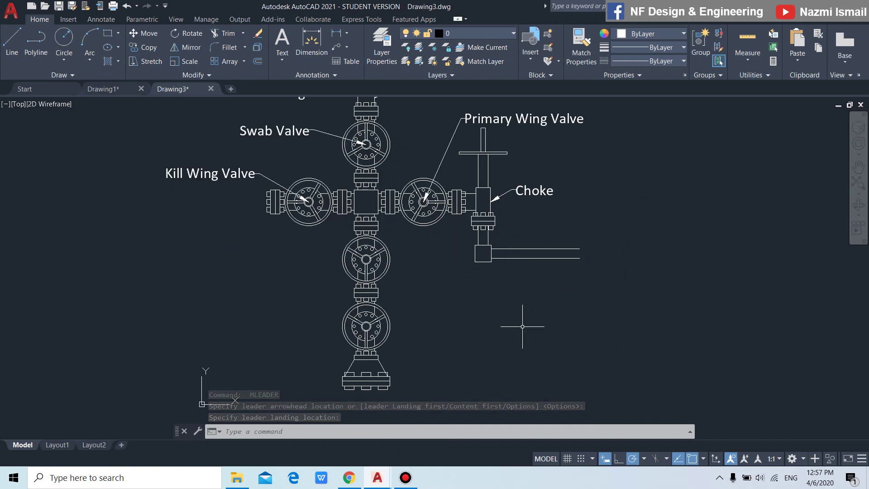
pyautogui.press('Return')
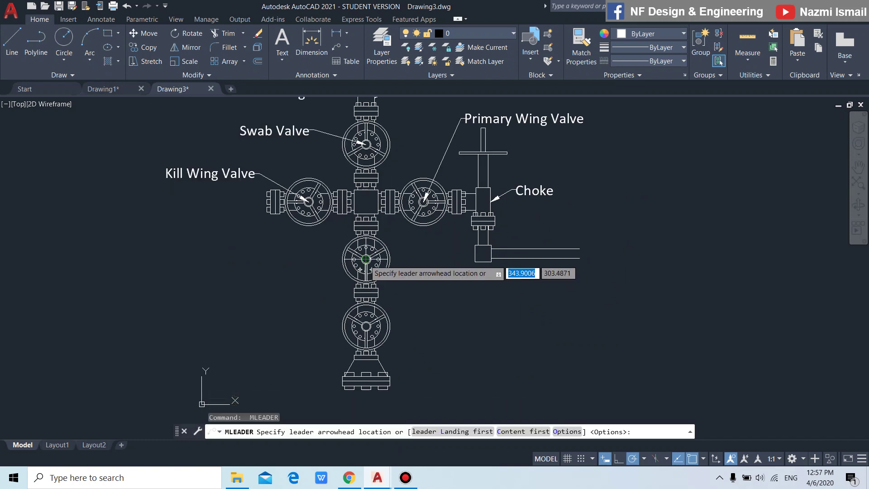
pyautogui.click(365, 259)
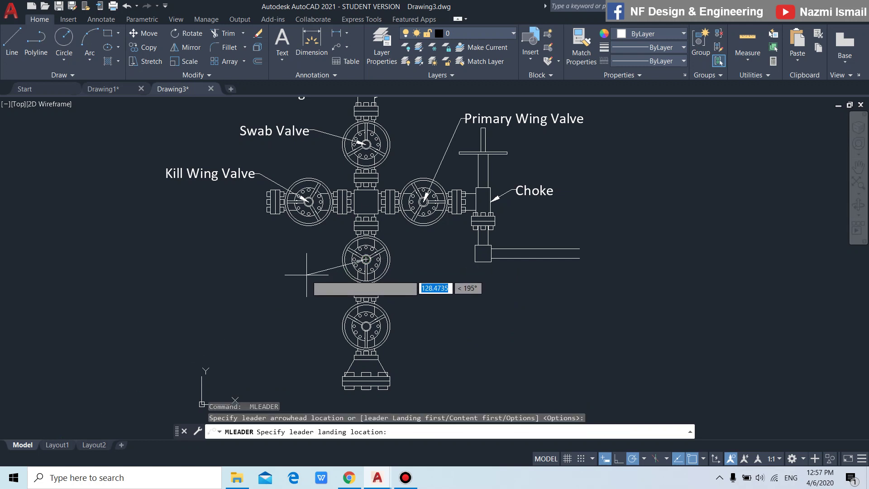
pyautogui.click(307, 275)
pyautogui.write('u')
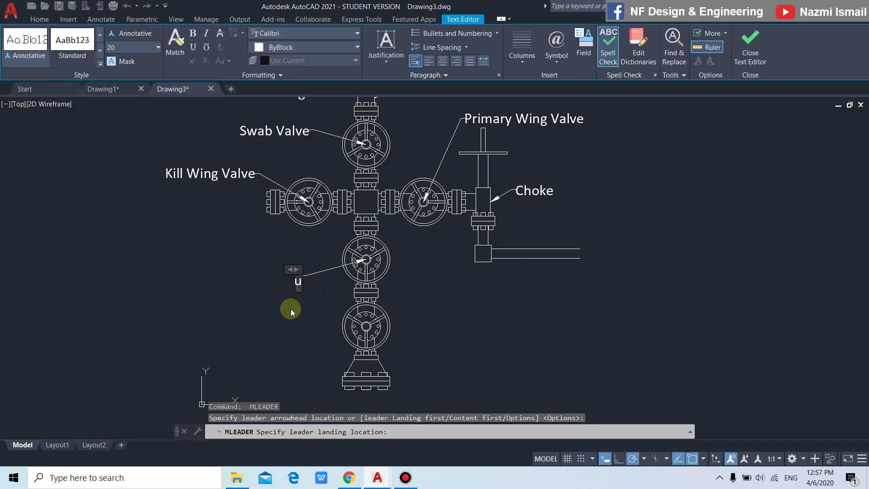
pyautogui.write('pper')
pyautogui.press('BackSpace')
pyautogui.press('BackSpace')
pyautogui.press('BackSpace')
pyautogui.press('BackSpace')
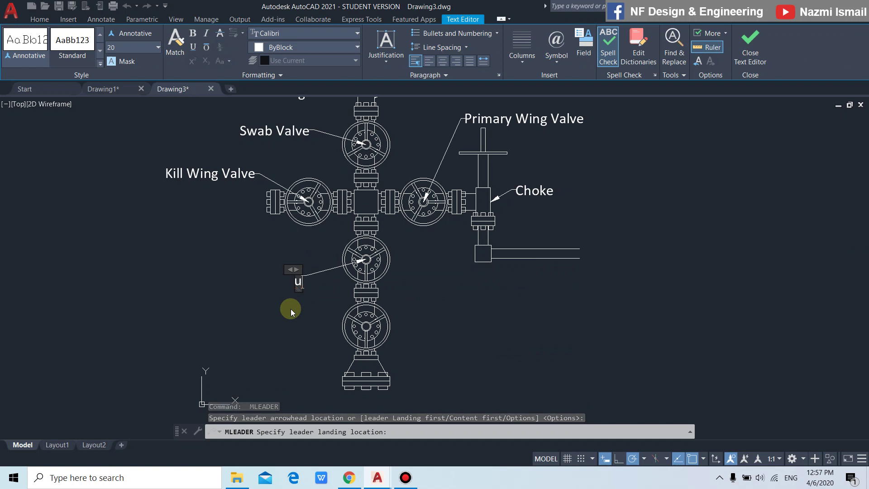
pyautogui.press('BackSpace')
pyautogui.write('Up')
pyautogui.press('BackSpace')
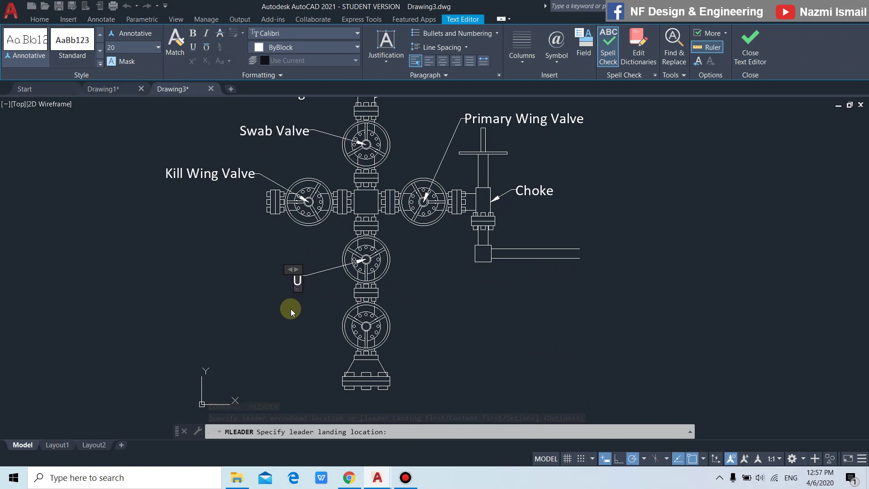
pyautogui.write('pper Master')
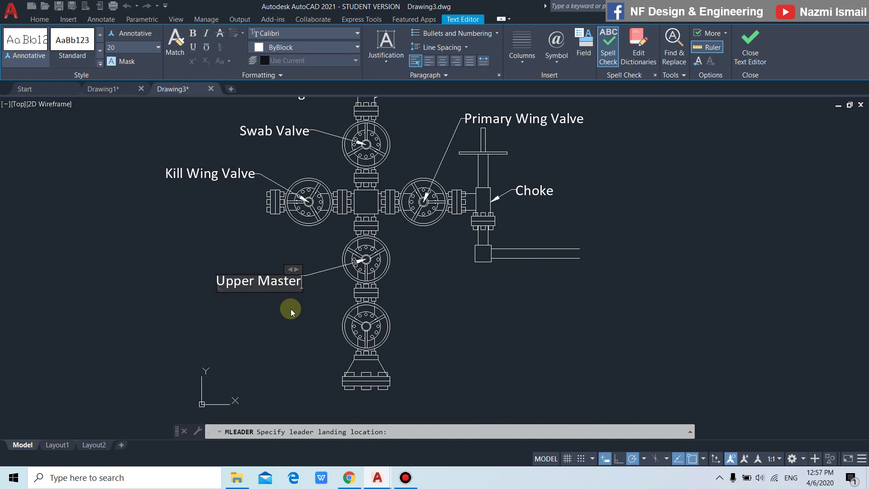
pyautogui.write(' Valve')
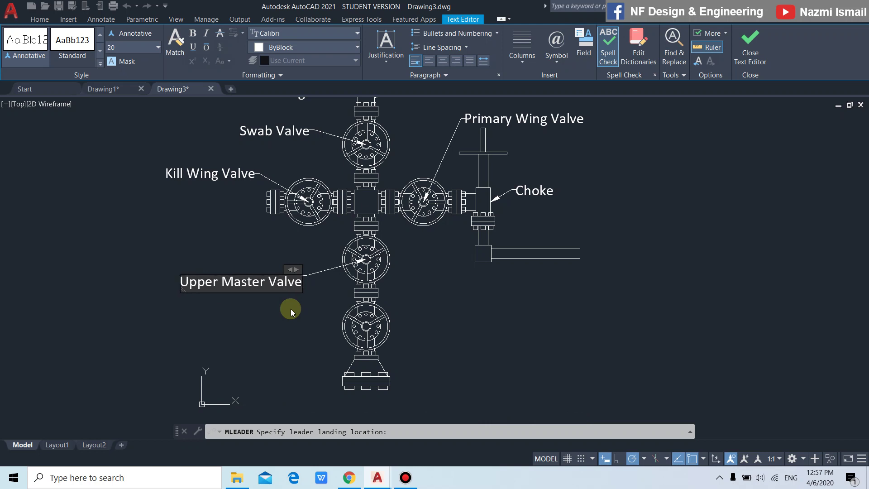
pyautogui.click(291, 308)
# Step: Label the lower master valve 'Lower Master Valve' with a multileader landing to its left
pyautogui.press('Return')
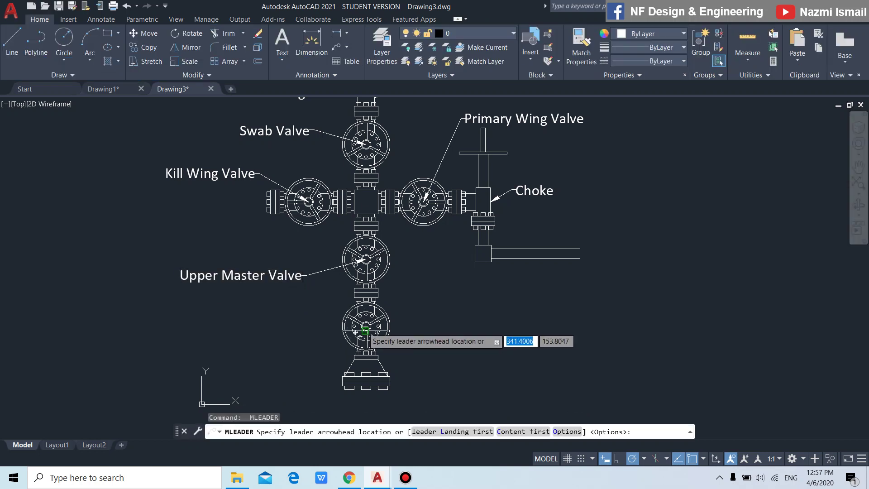
pyautogui.click(365, 326)
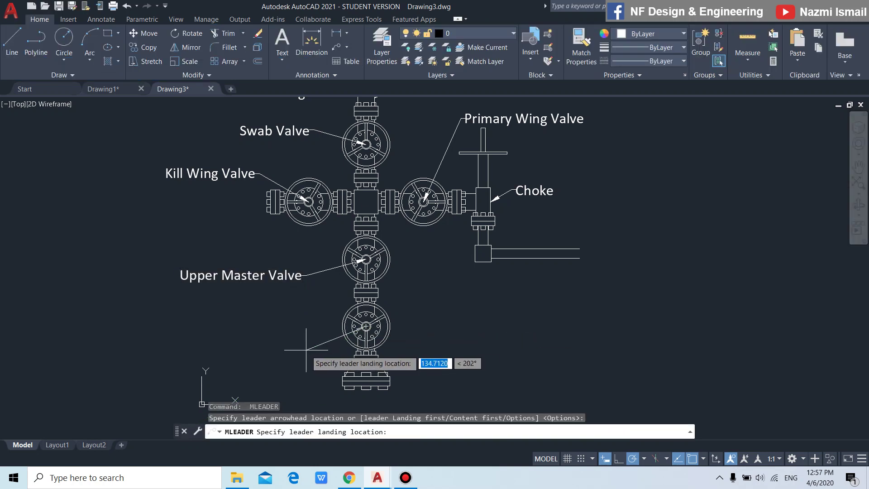
pyautogui.click(303, 349)
pyautogui.write('Lo')
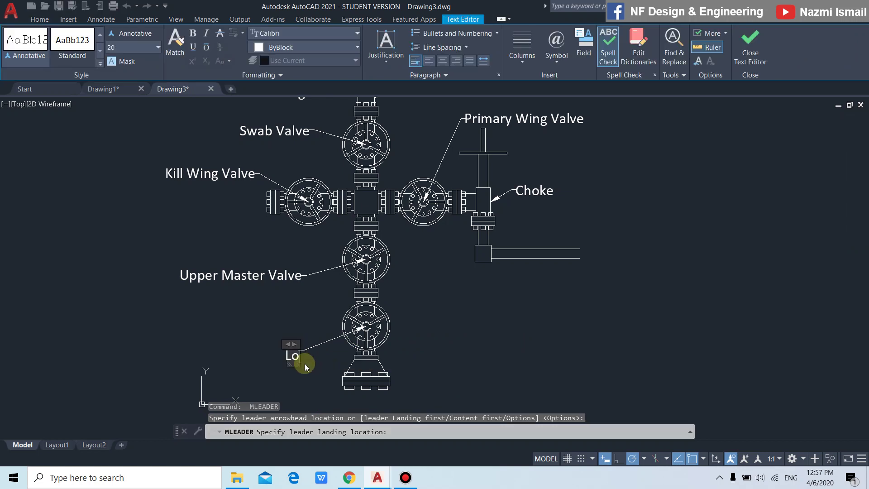
pyautogui.write('wer Master')
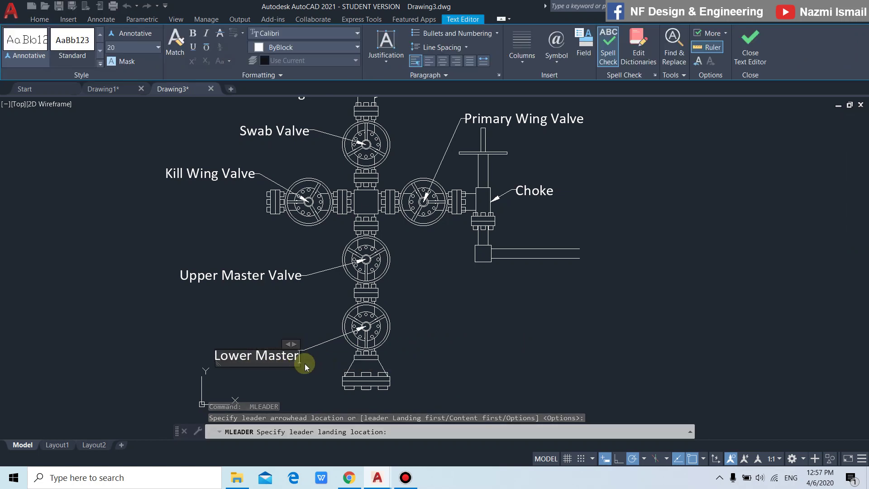
pyautogui.write(' Valve')
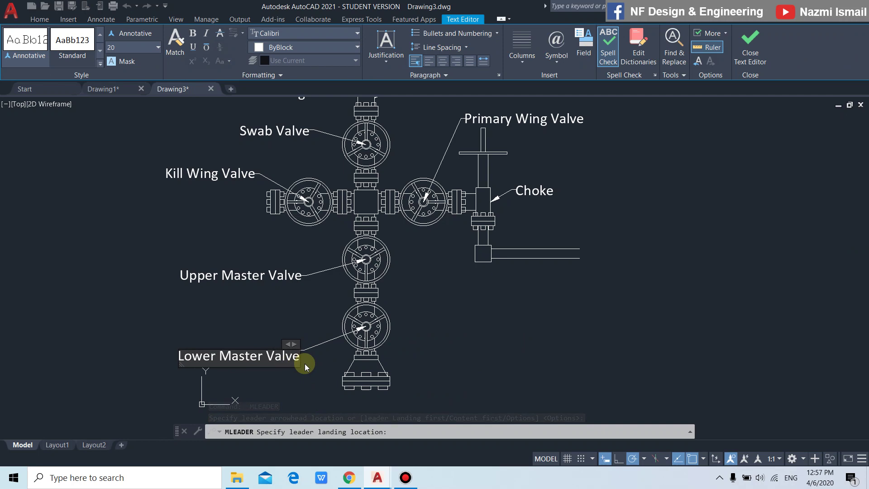
pyautogui.click(244, 315)
# Step: Add a 'To Production Facilities' multileader (MLD) pointing past the outlet pipe end, then zoom to extents
pyautogui.scroll(-2, 354, 323)
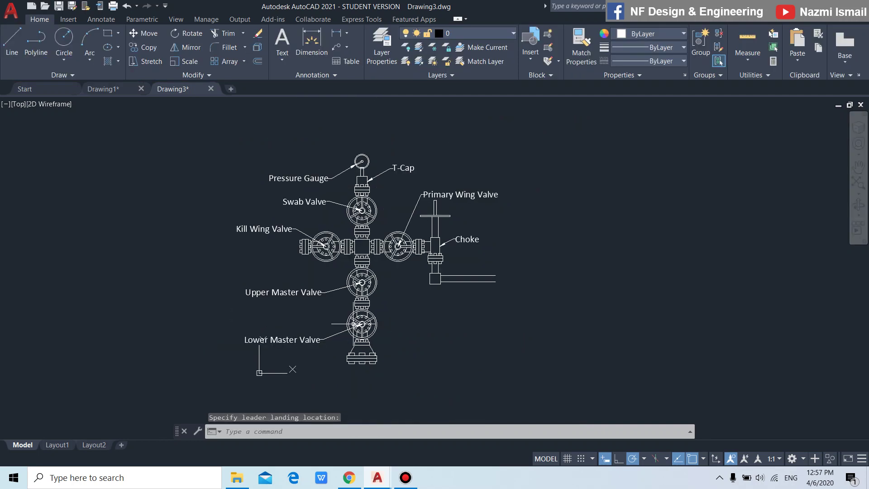
pyautogui.middleClick(577, 305)
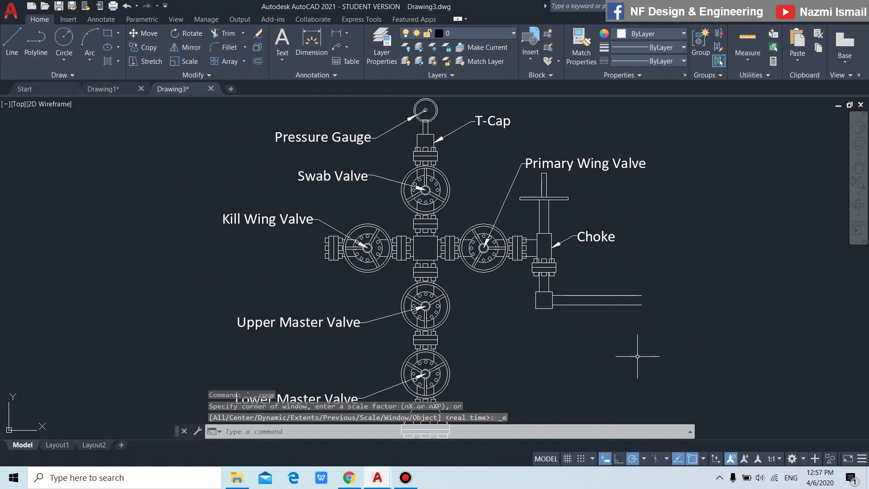
pyautogui.write('MLD')
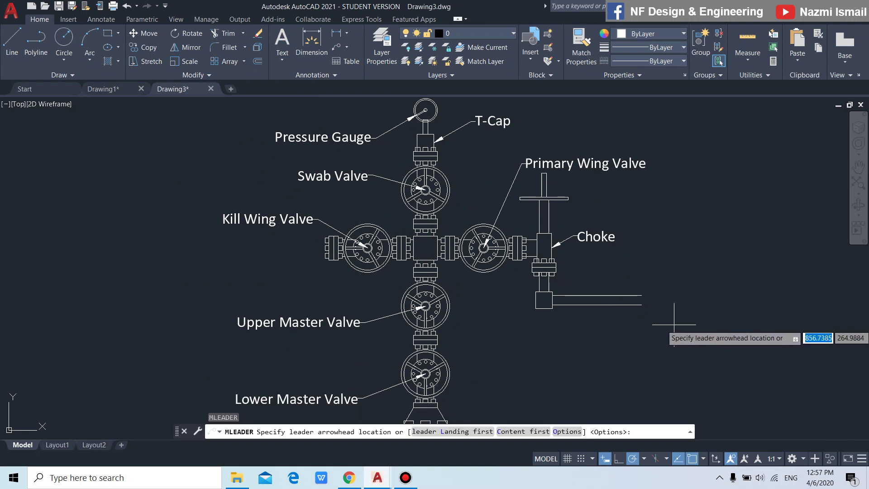
pyautogui.click(691, 327)
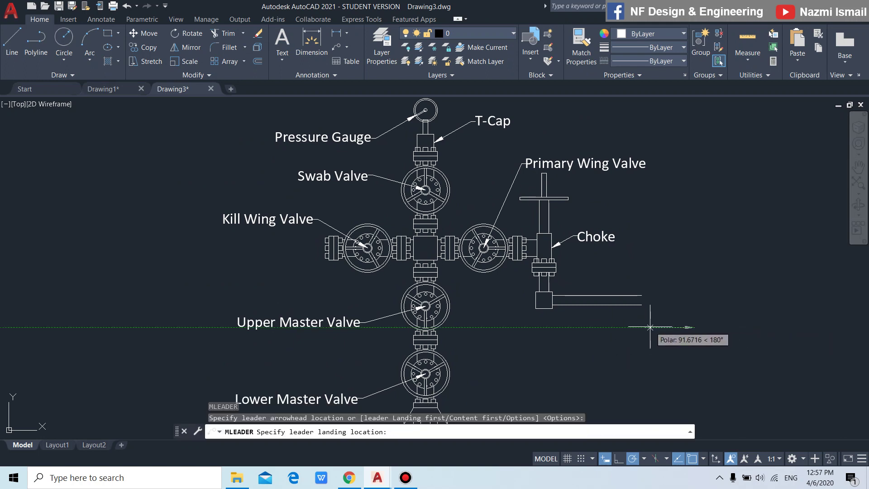
pyautogui.click(632, 326)
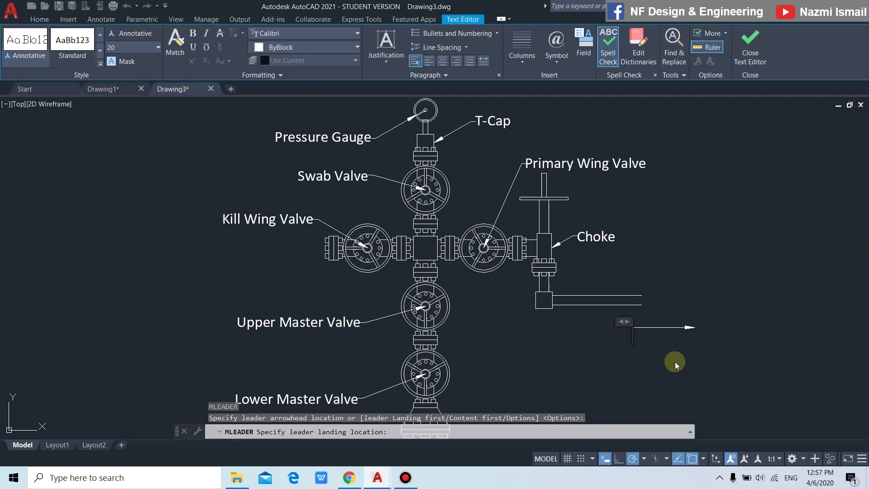
pyautogui.write('To Pro')
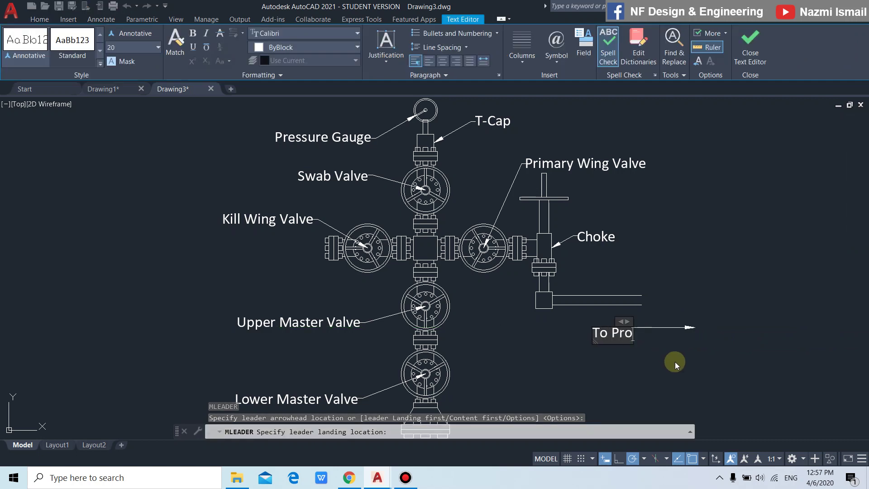
pyautogui.write('duction')
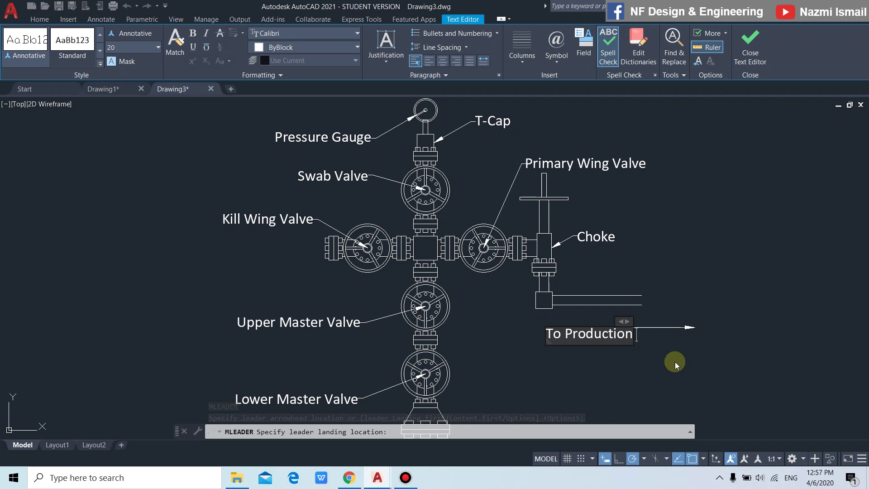
pyautogui.write(' Facilities')
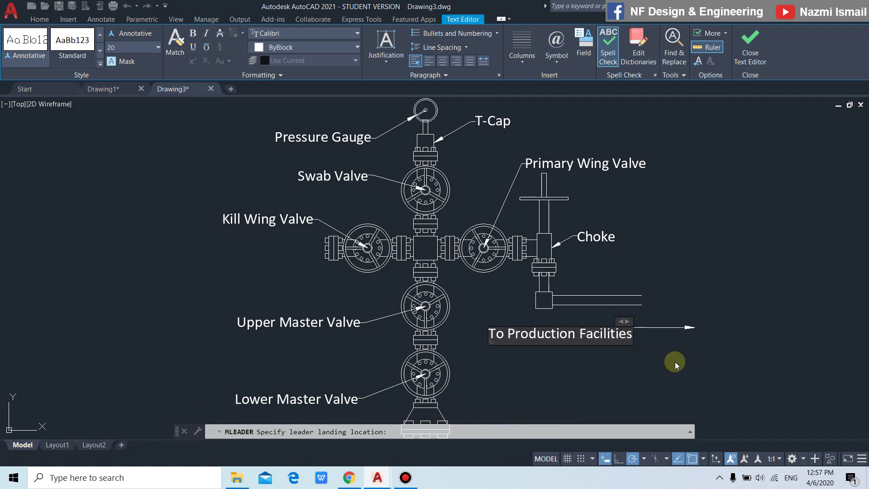
pyautogui.click(634, 373)
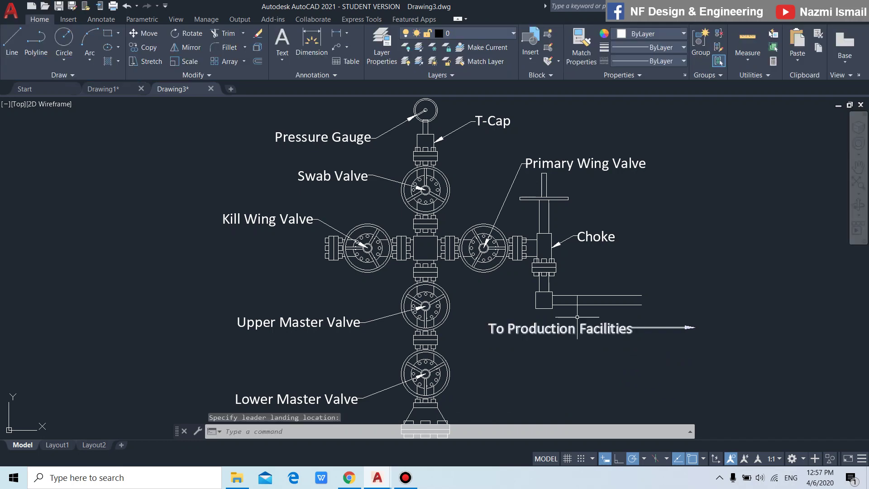
pyautogui.scroll(-3, 413, 248)
pyautogui.scroll(-2, 413, 249)
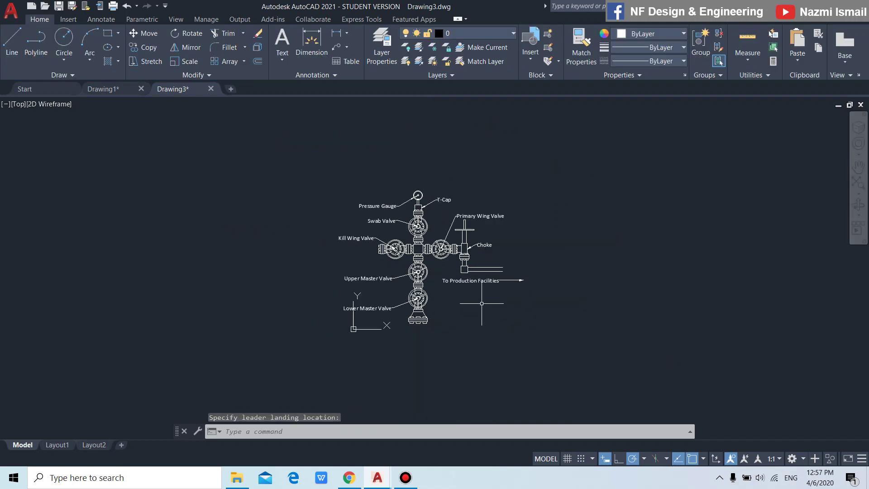
pyautogui.middleClick(589, 313)
pyautogui.middleClick(588, 313)
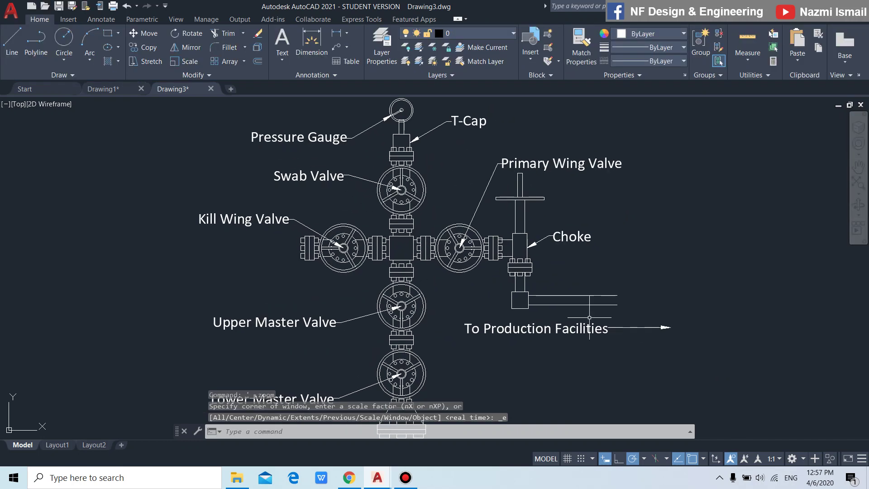